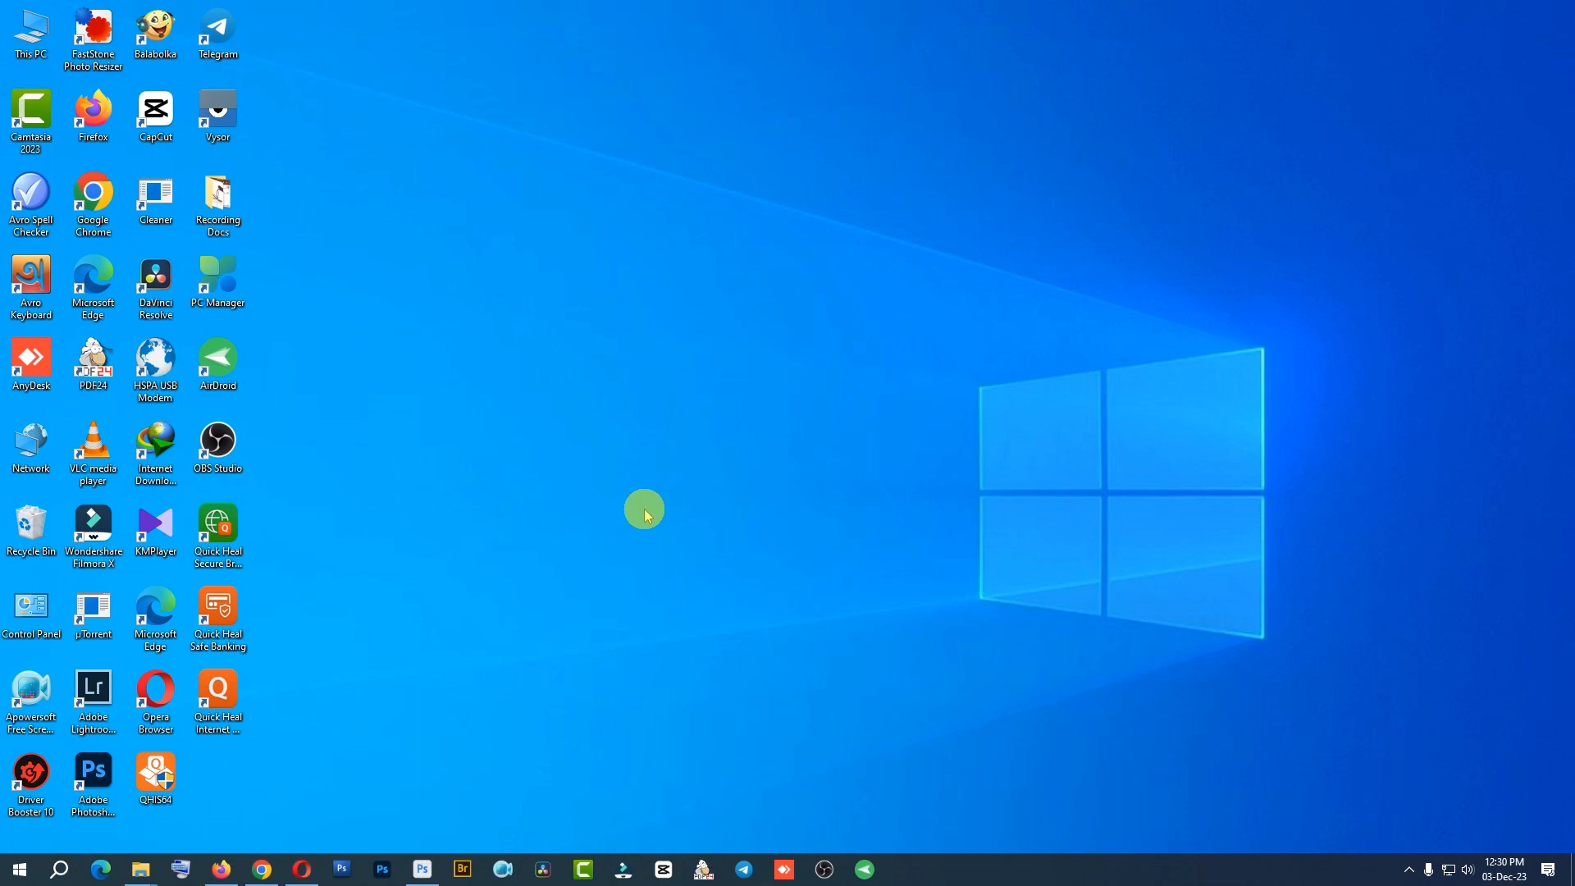
Switch to Photoshop, open the mountain lake photo from the Path Image folder and dismiss the update notice.
click(433, 877)
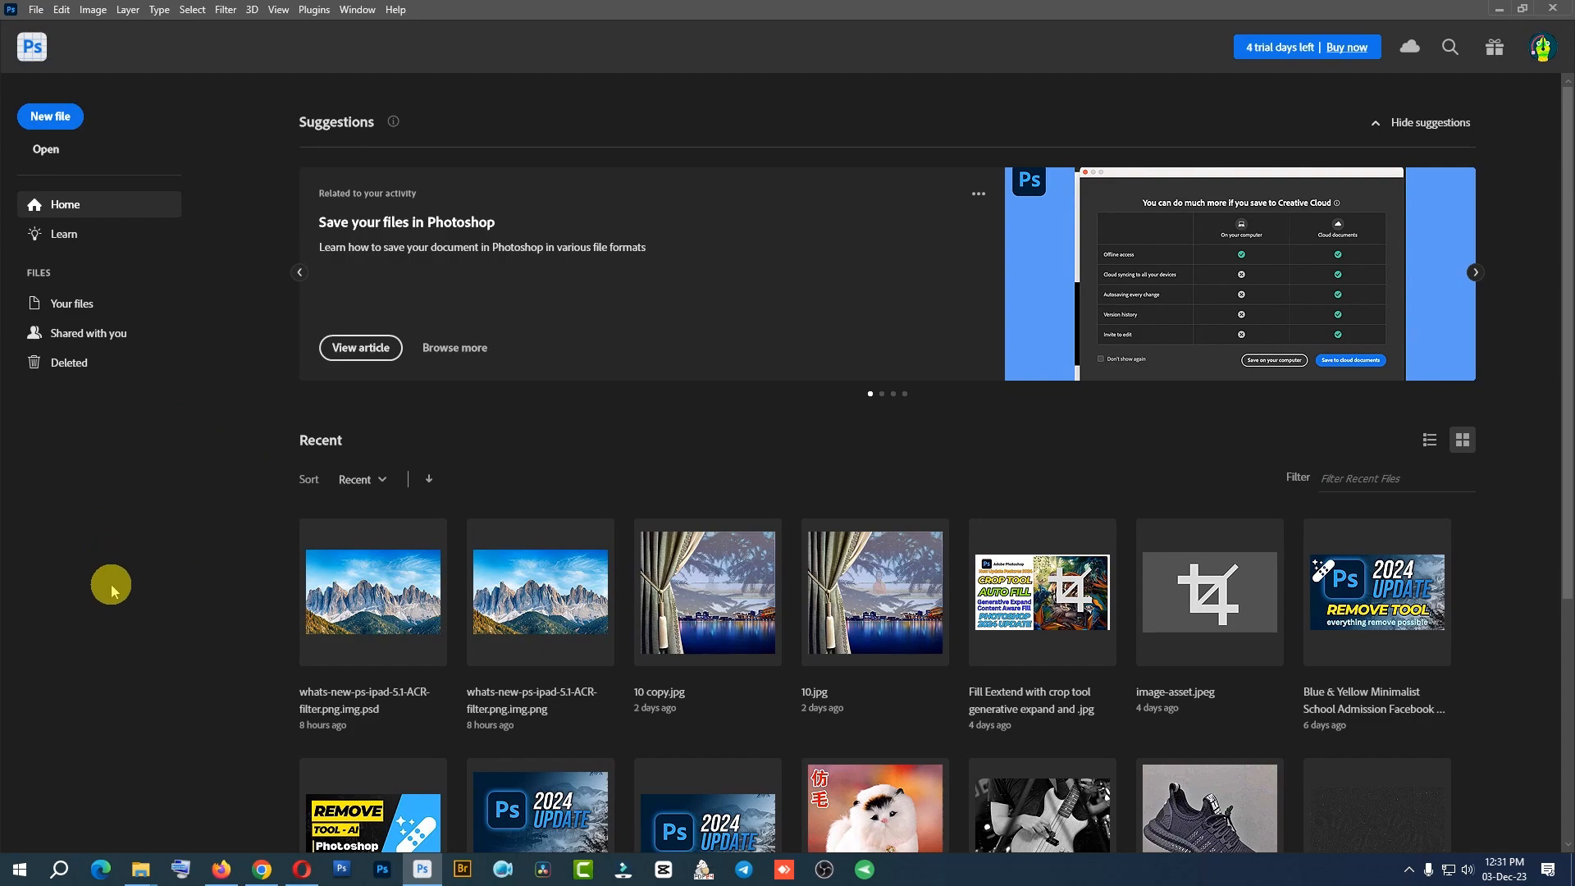
mouse_move(143, 876)
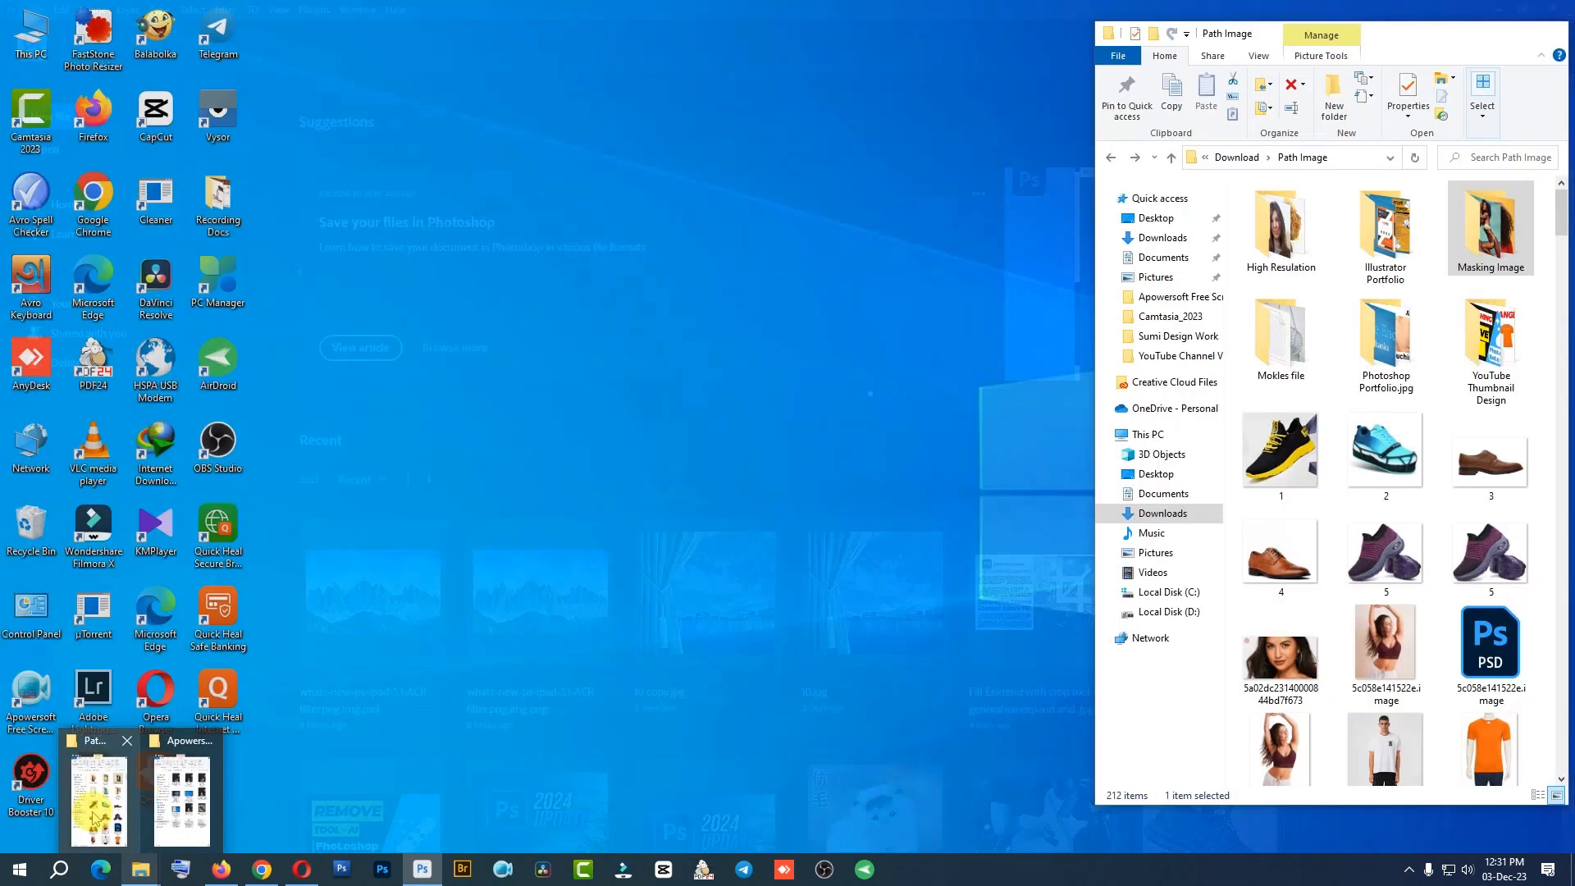
mouse_move(193, 799)
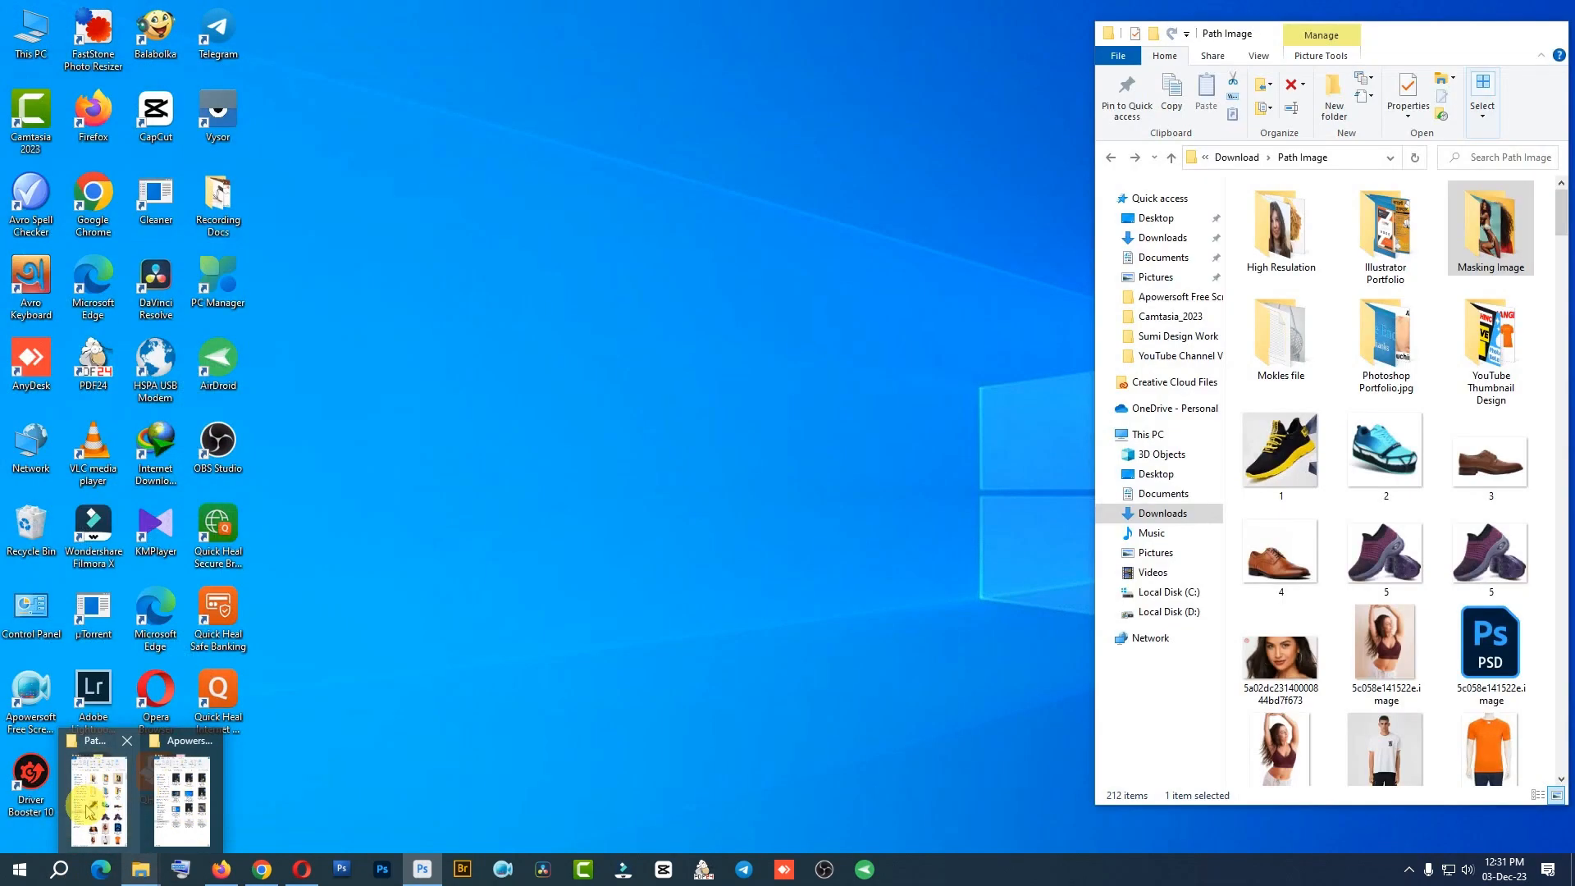
click(86, 804)
scroll(1386, 492, down, 5)
click(1298, 374)
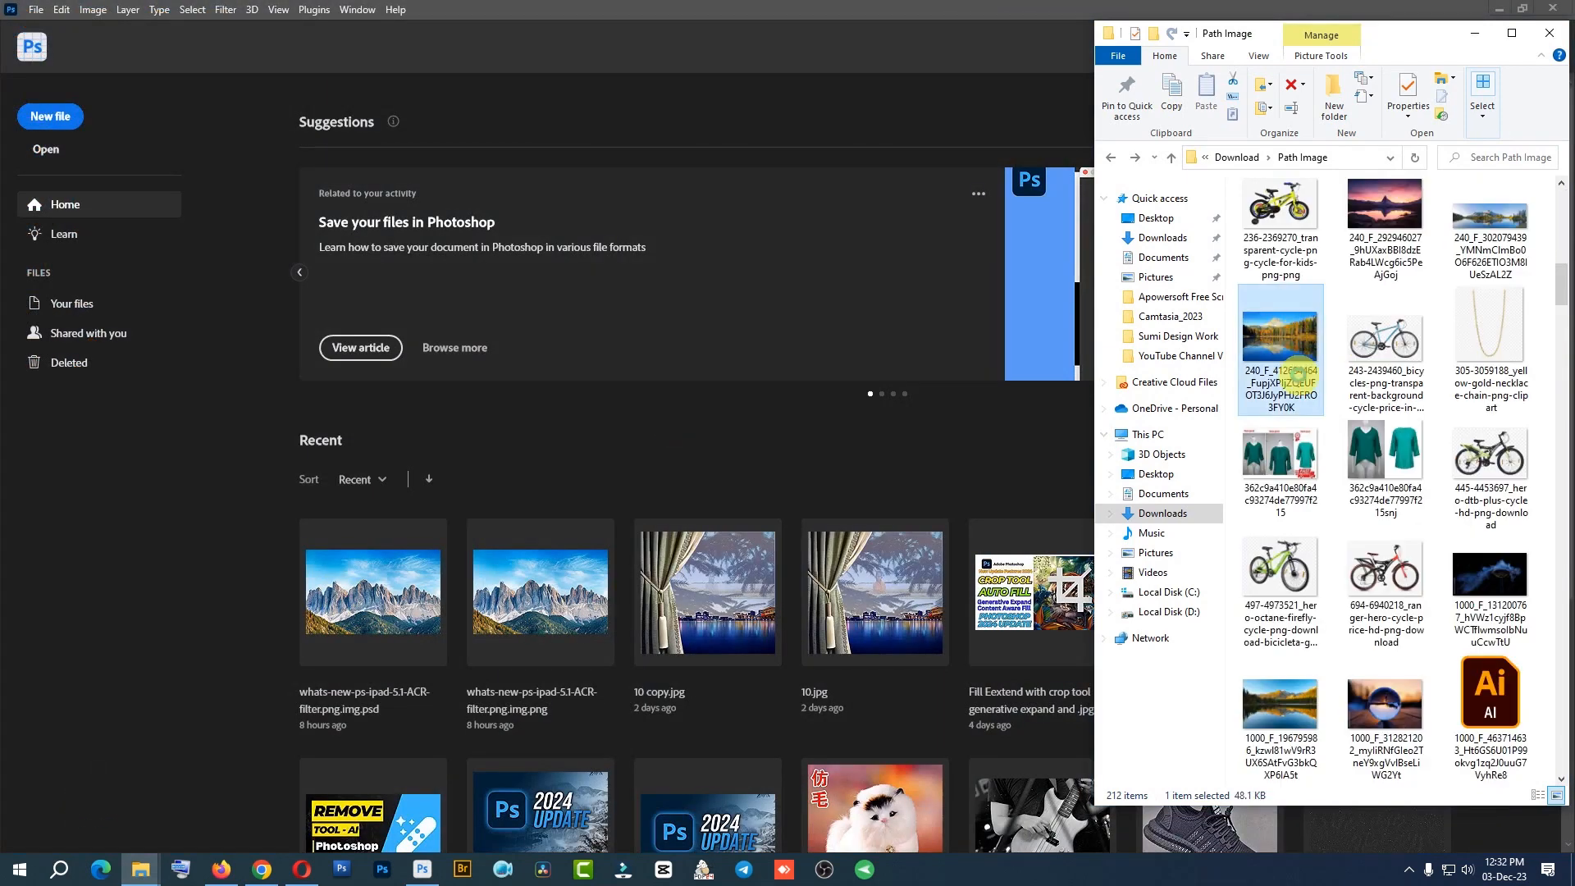
drag(1299, 374, 165, 641)
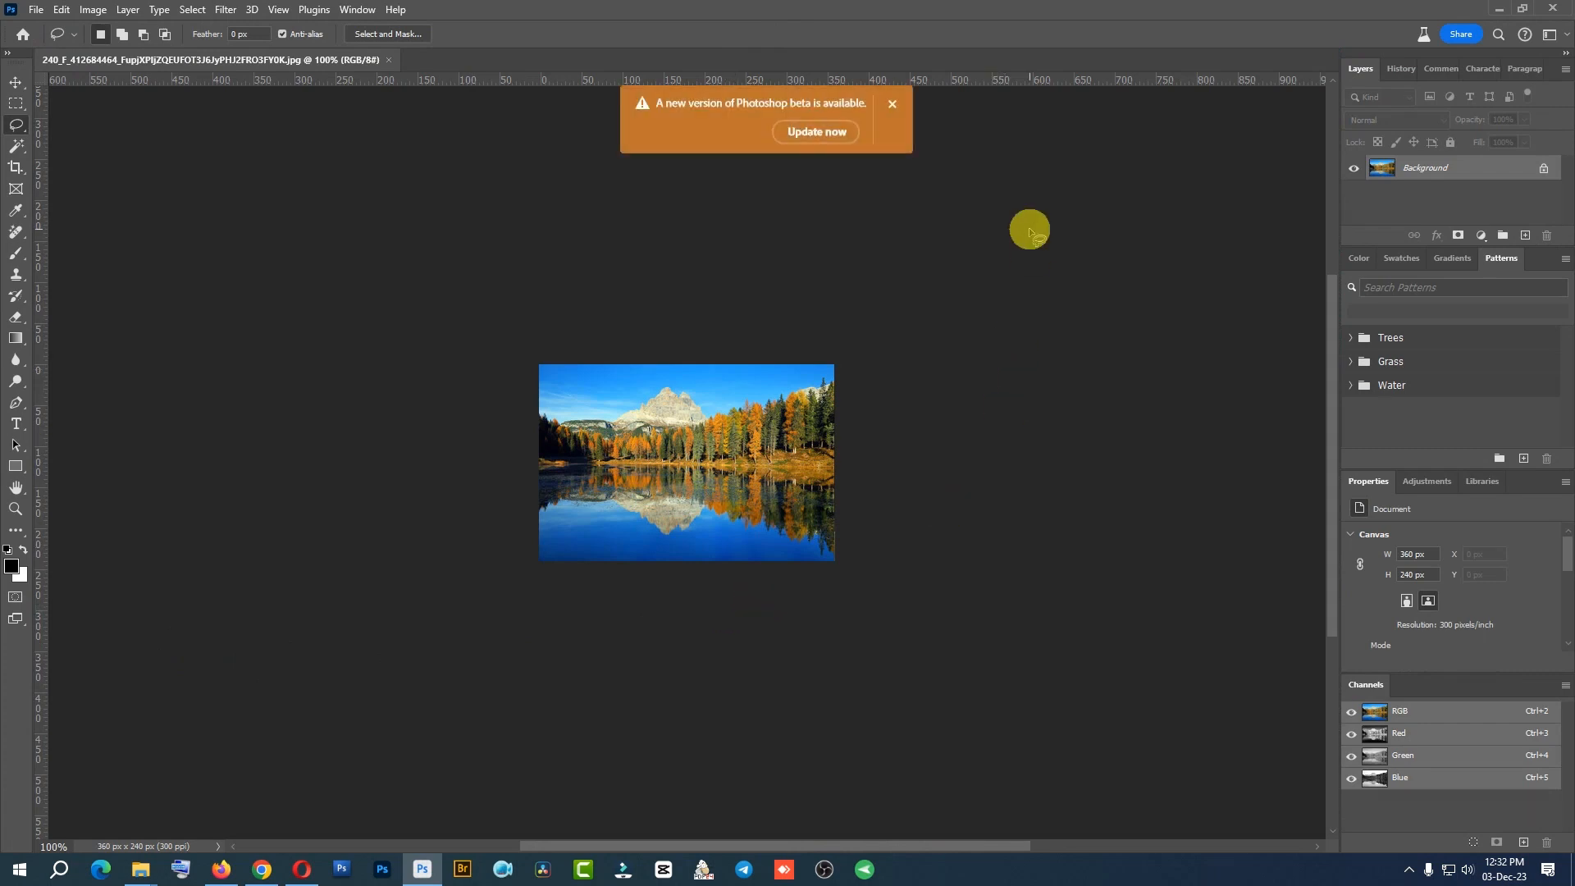
click(891, 105)
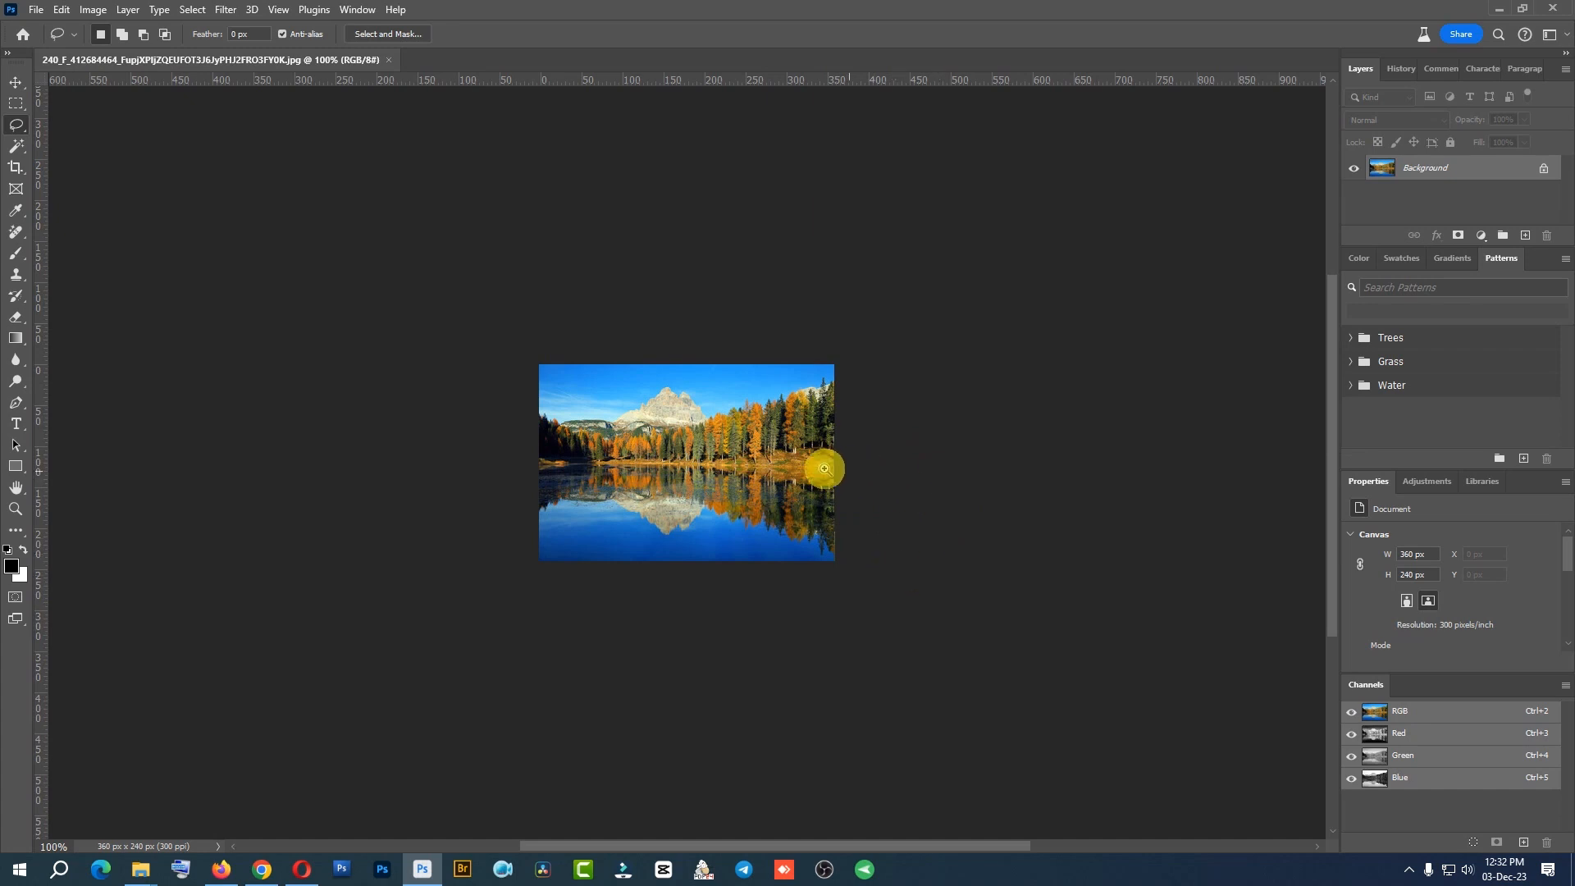
Duplicate the lake photo's background layer and merge the Patterns panel group into the Layers panel group.
click(749, 459)
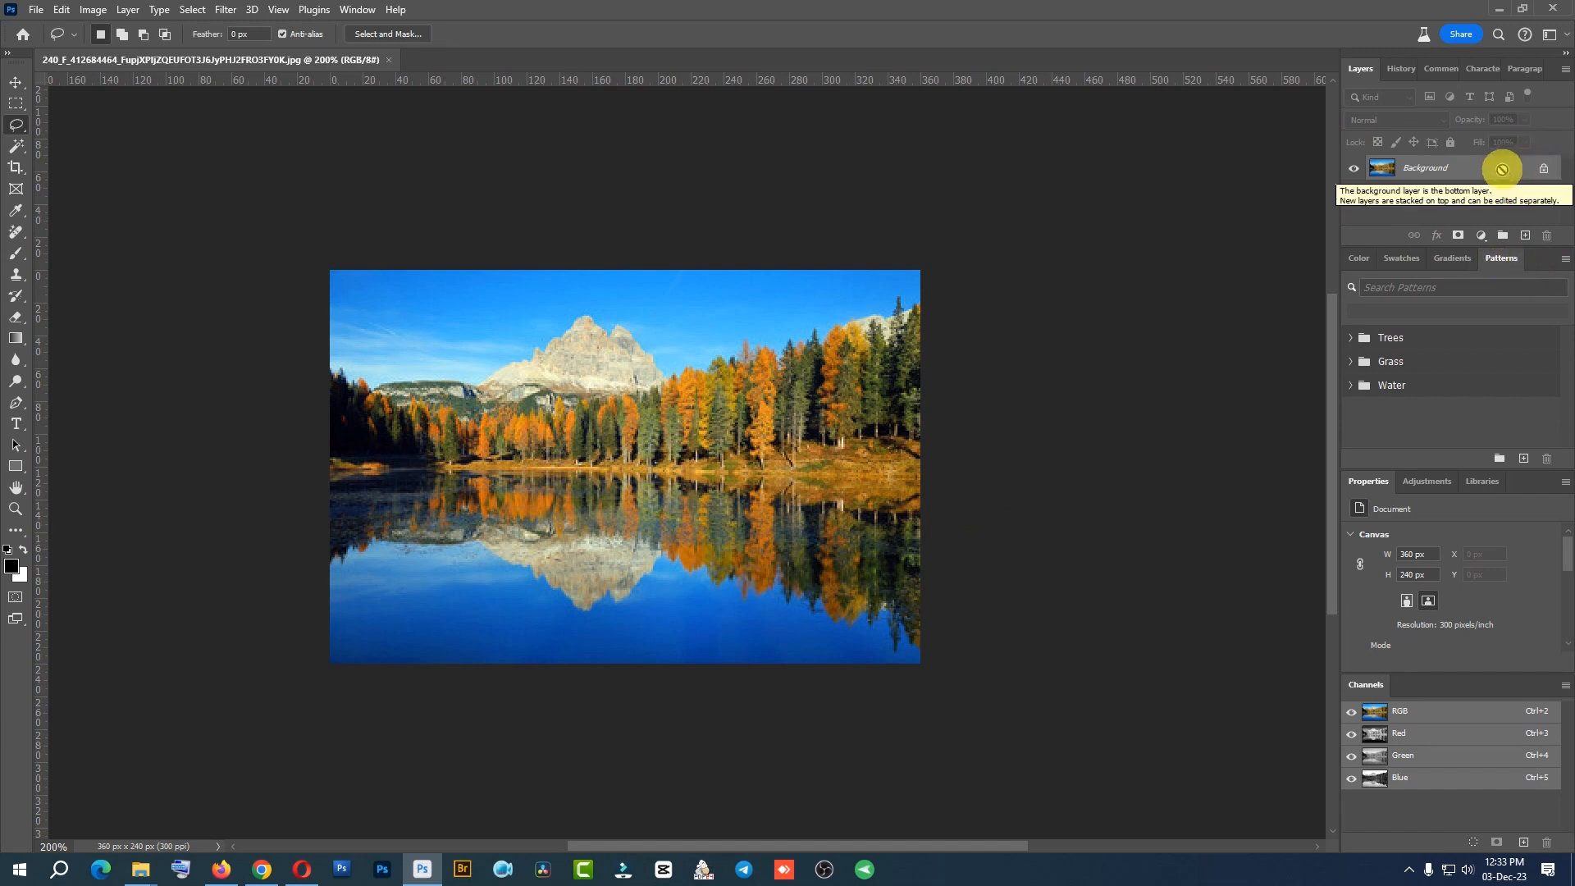
key(ctrl+j)
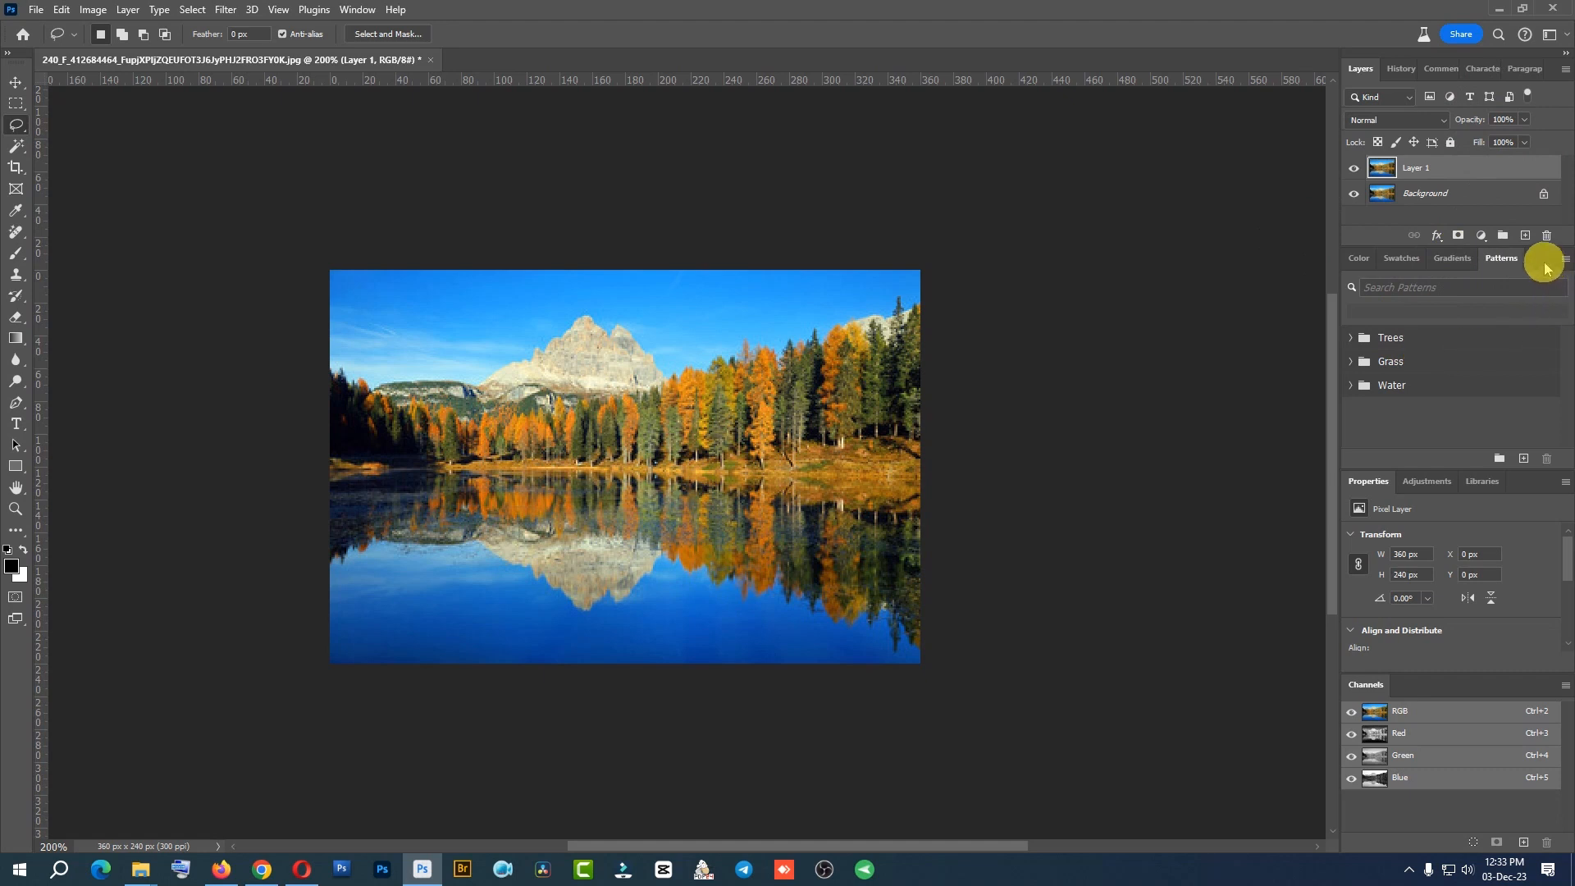
drag(1545, 267, 1549, 86)
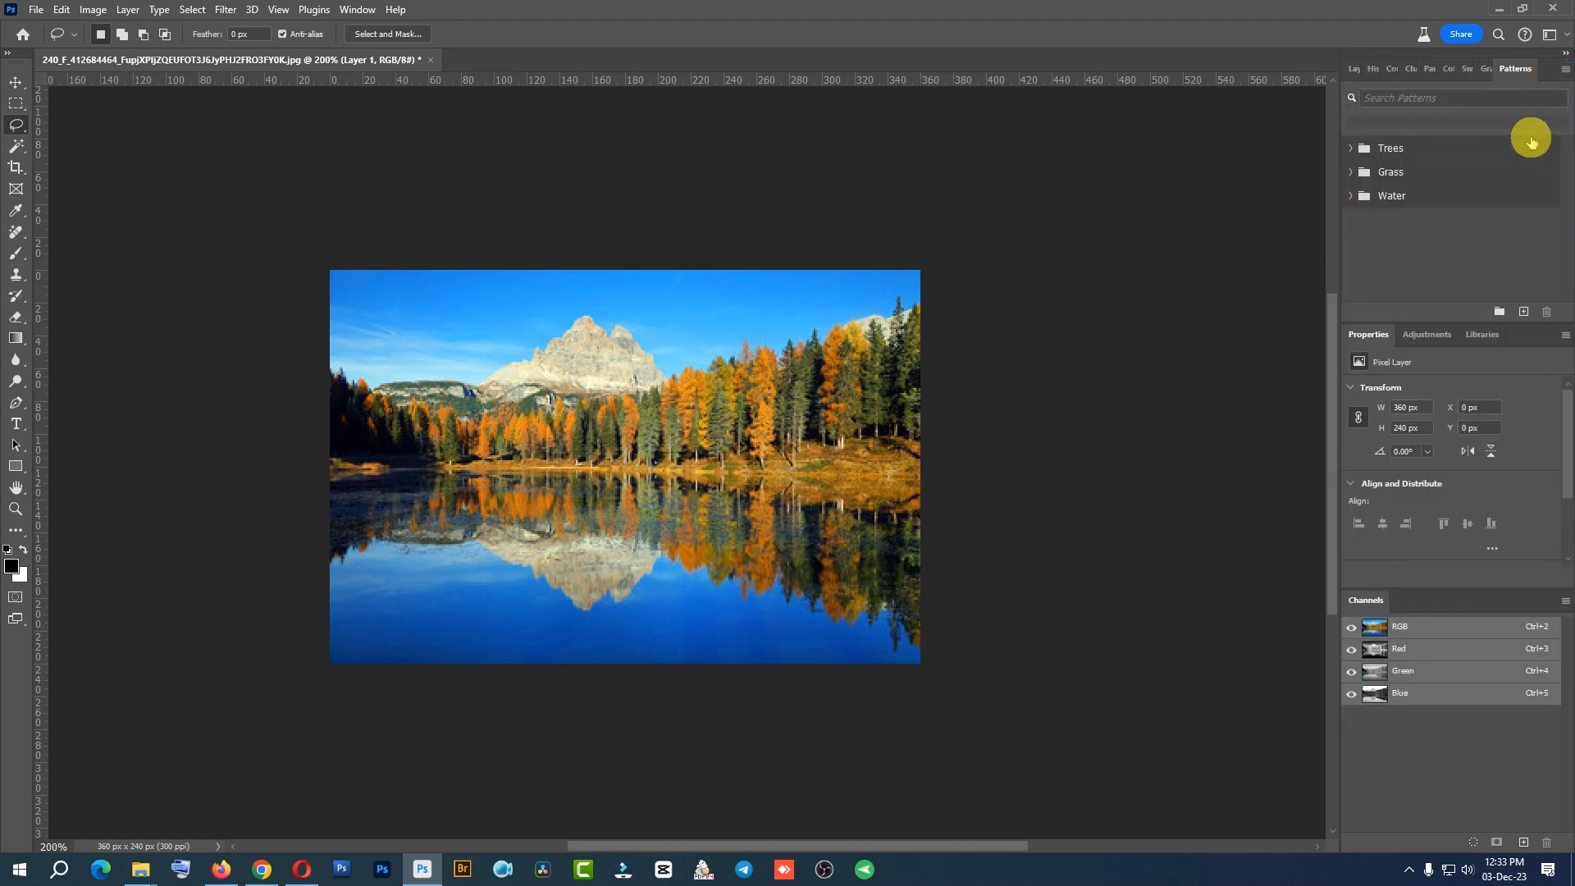
click(1353, 69)
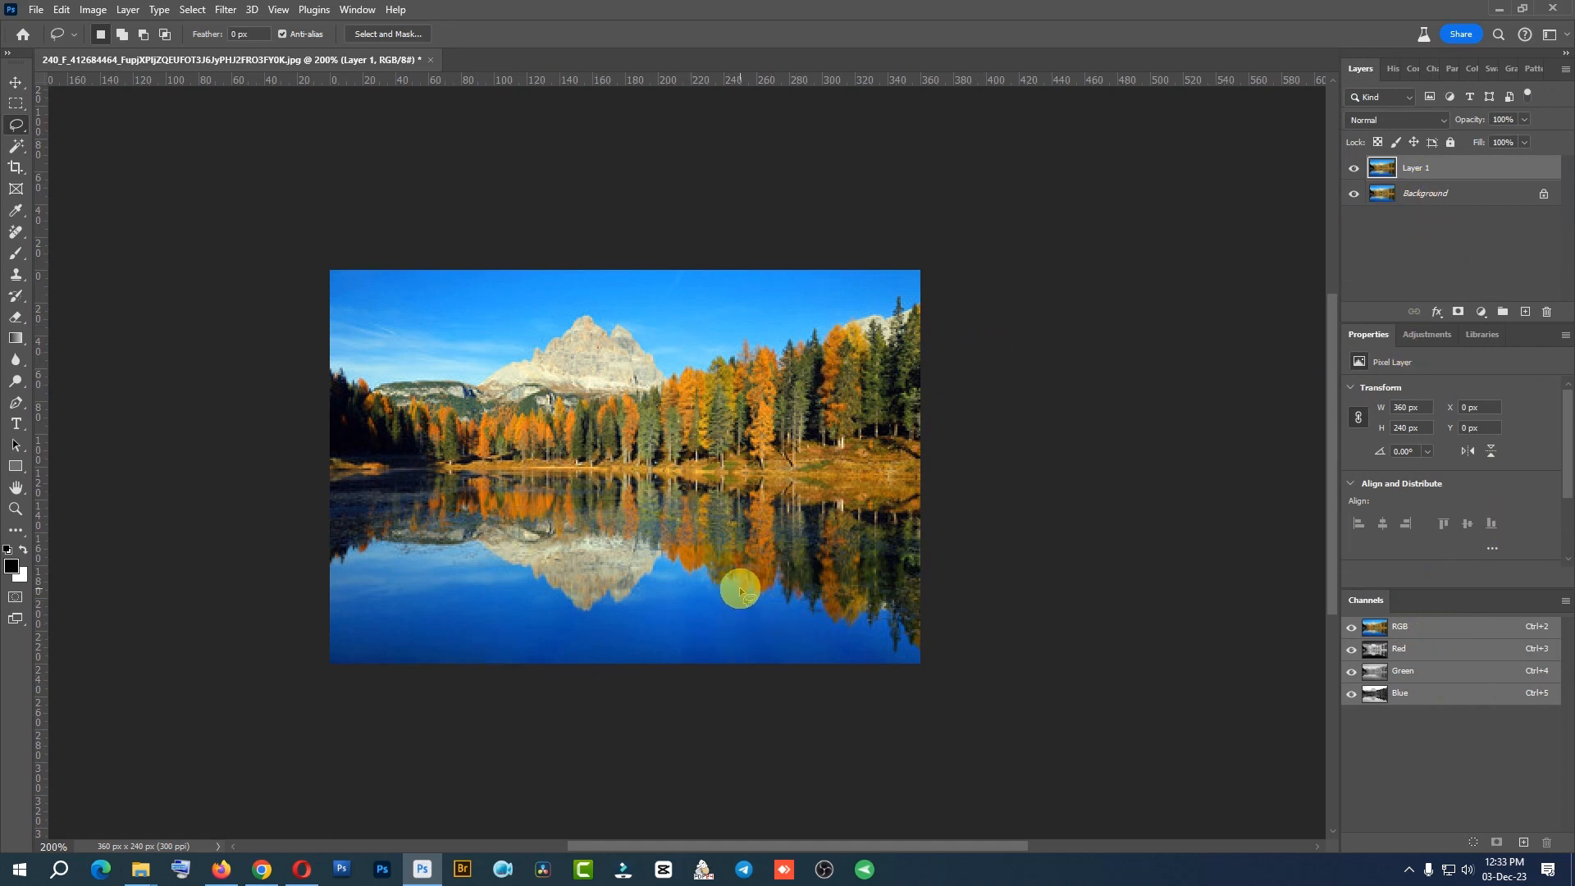
Lasso the open blue water along the lower edge of the lake and fill it with Generative Fill using the prompt "some fish".
mouse_move(741, 587)
mouse_down()
mouse_move(956, 668)
mouse_move(584, 738)
mouse_move(249, 688)
mouse_move(306, 547)
mouse_move(485, 567)
mouse_move(583, 598)
mouse_move(744, 596)
mouse_up()
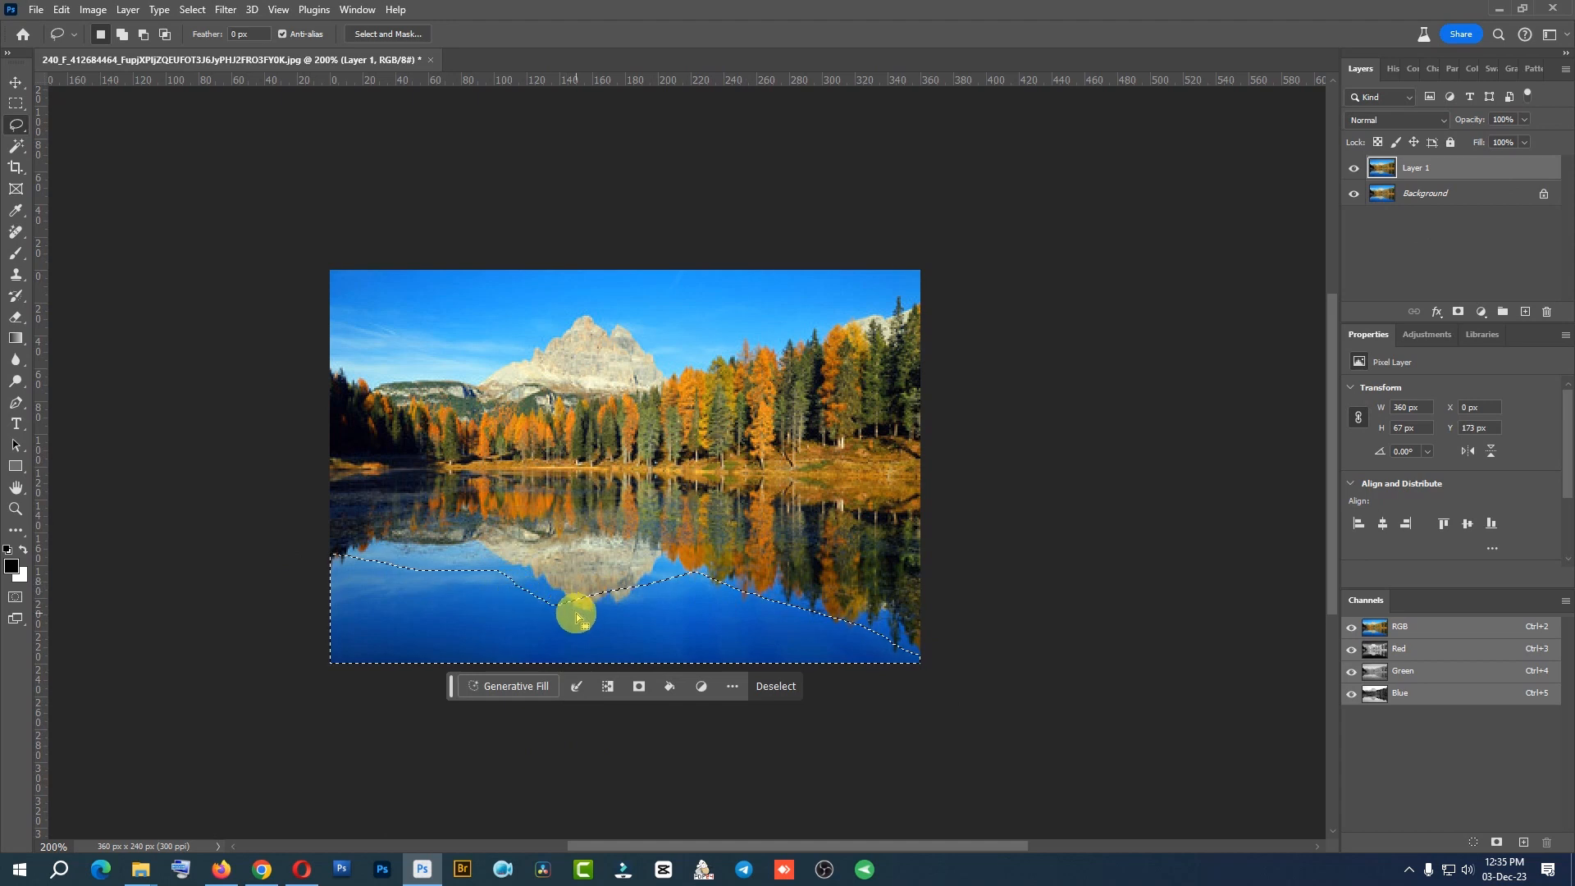
mouse_move(645, 581)
mouse_down()
mouse_move(630, 609)
mouse_move(549, 598)
mouse_up()
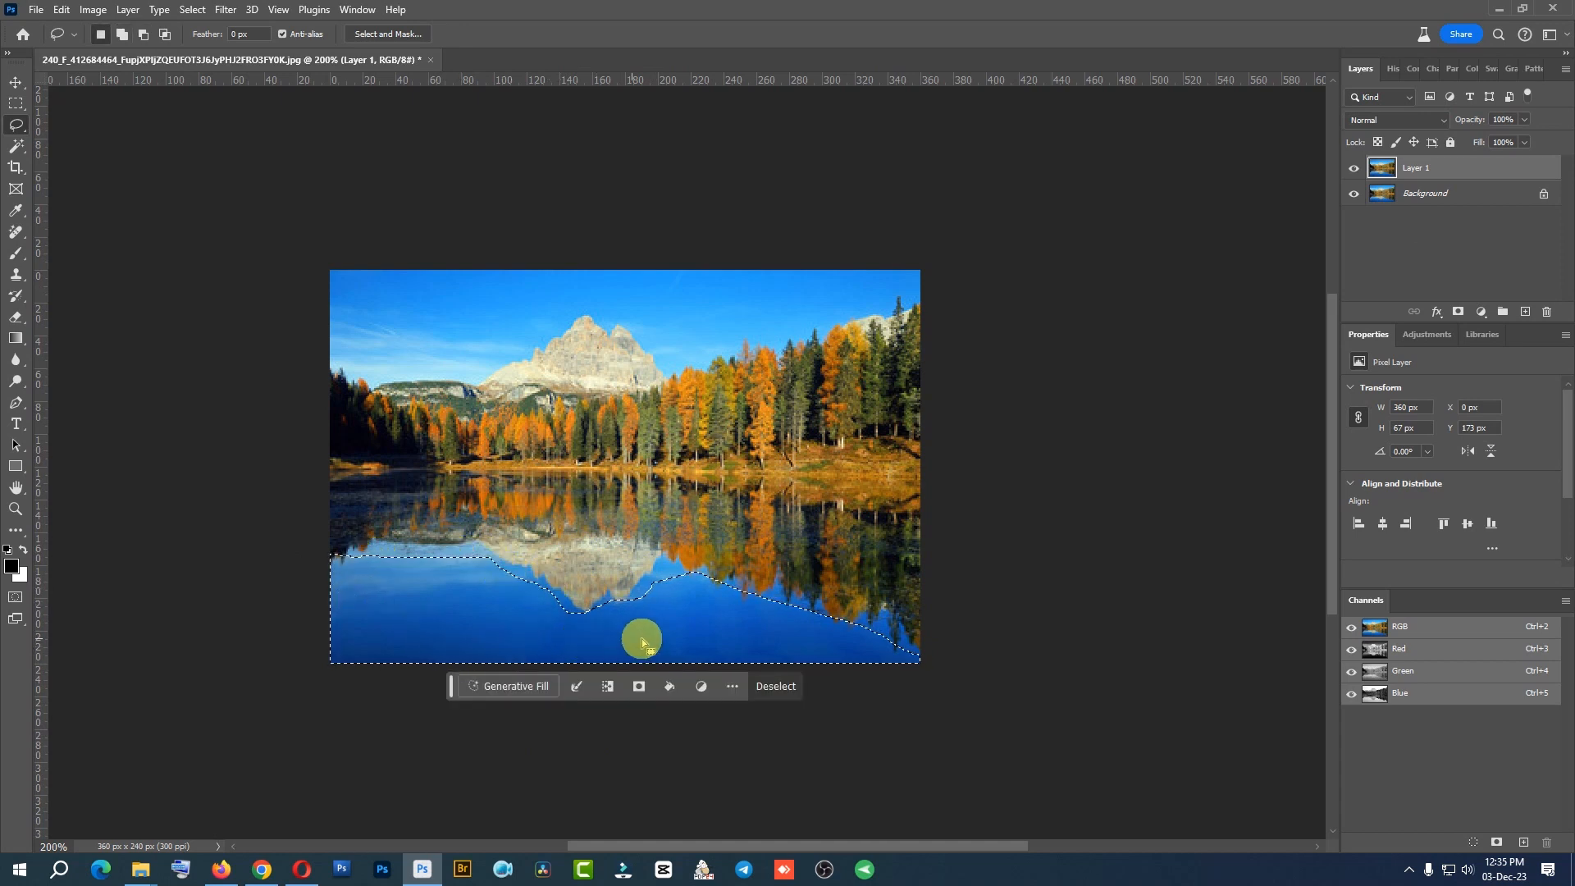
click(527, 687)
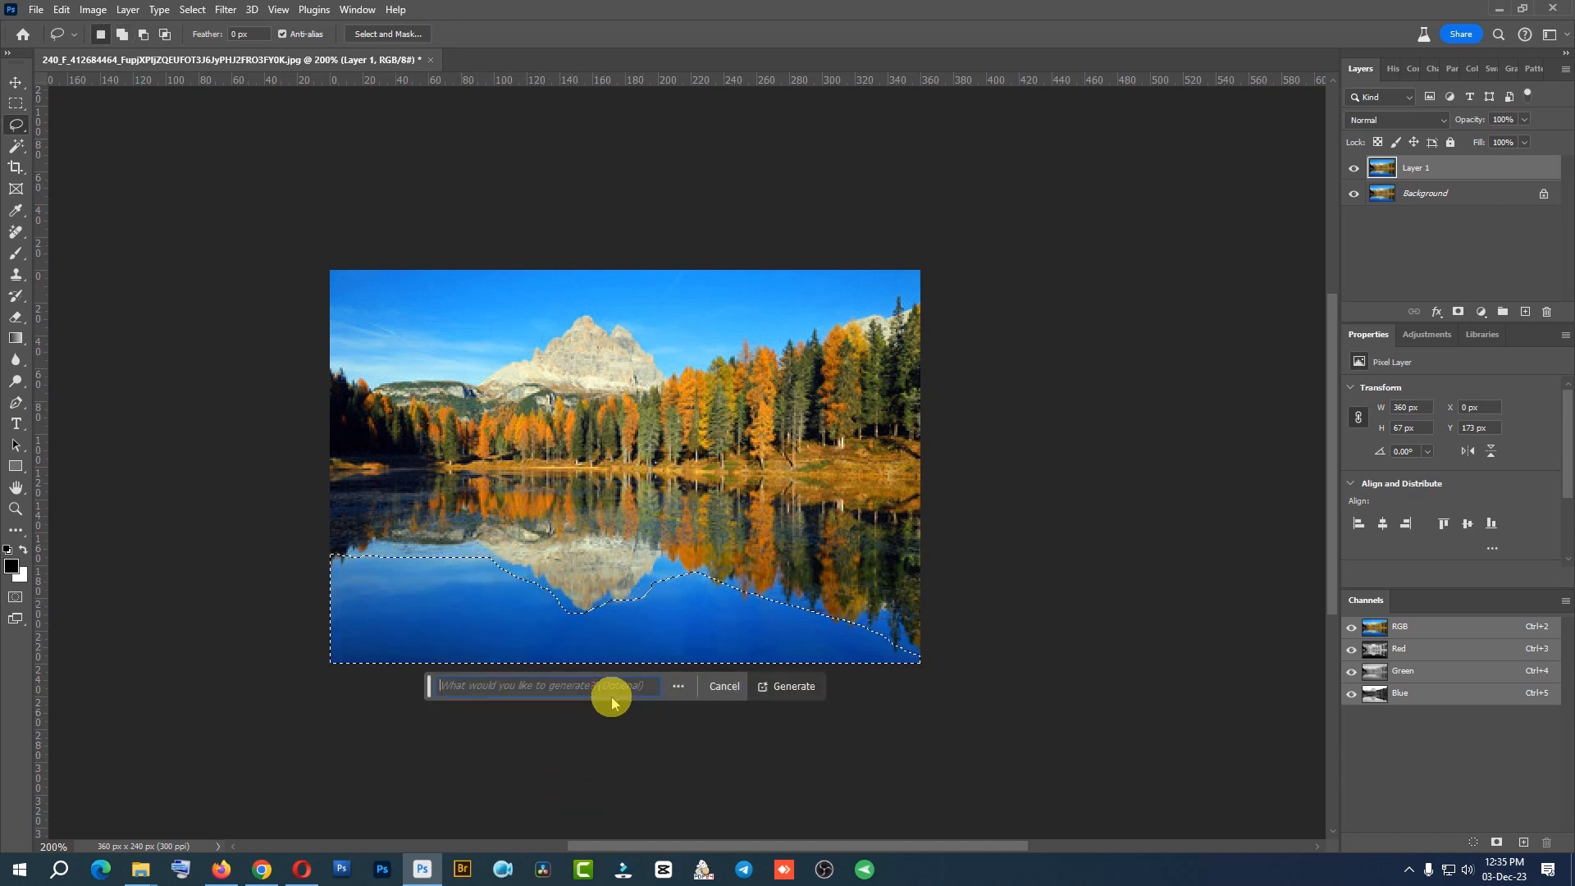
text(some )
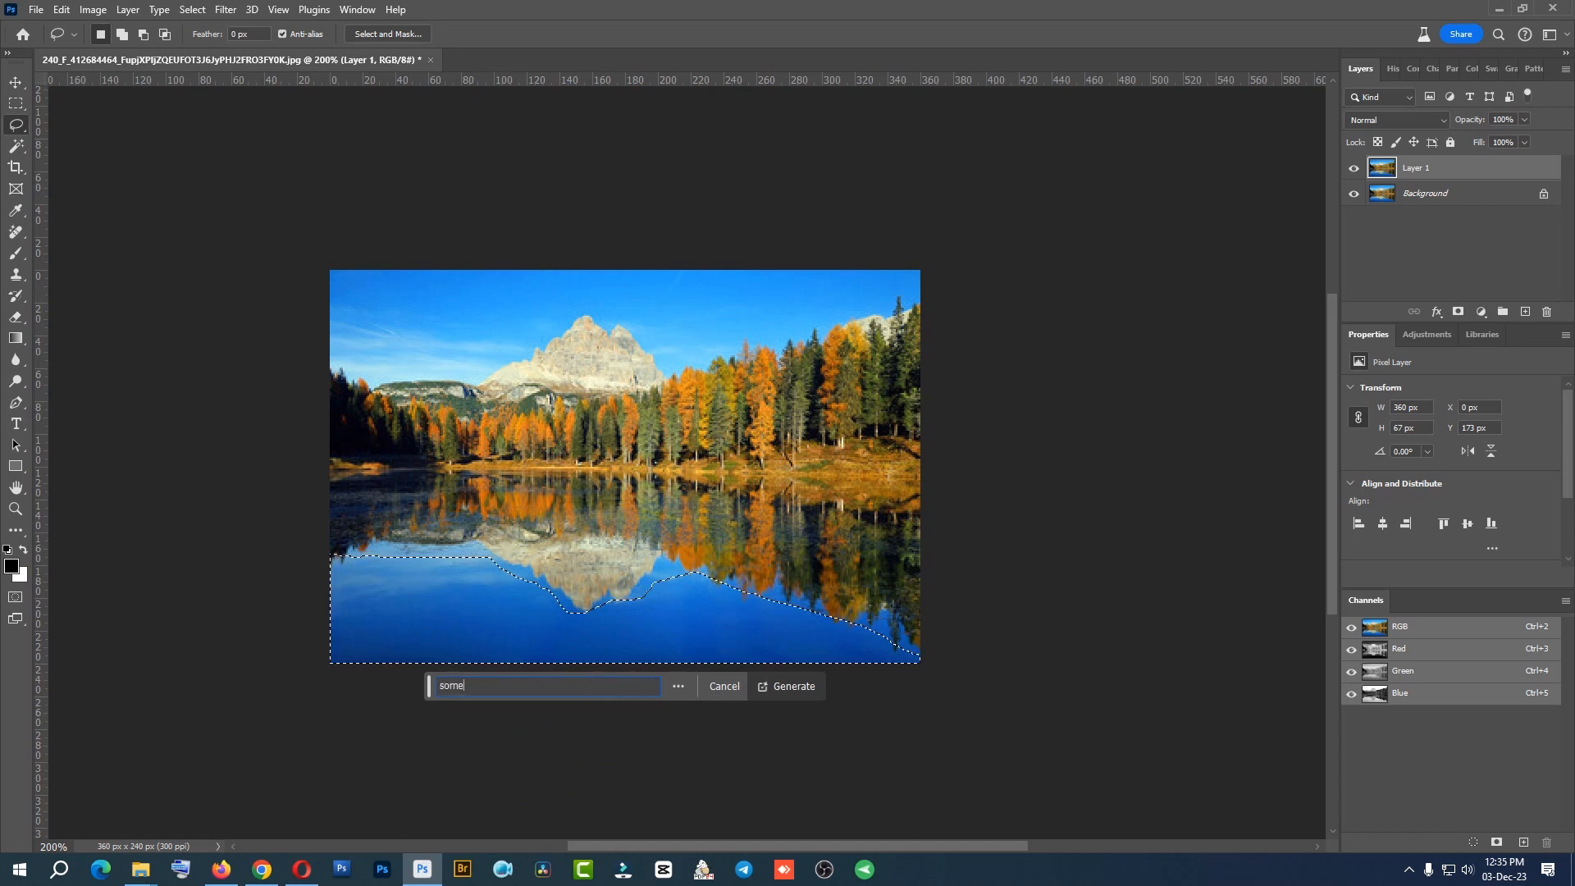
text(f)
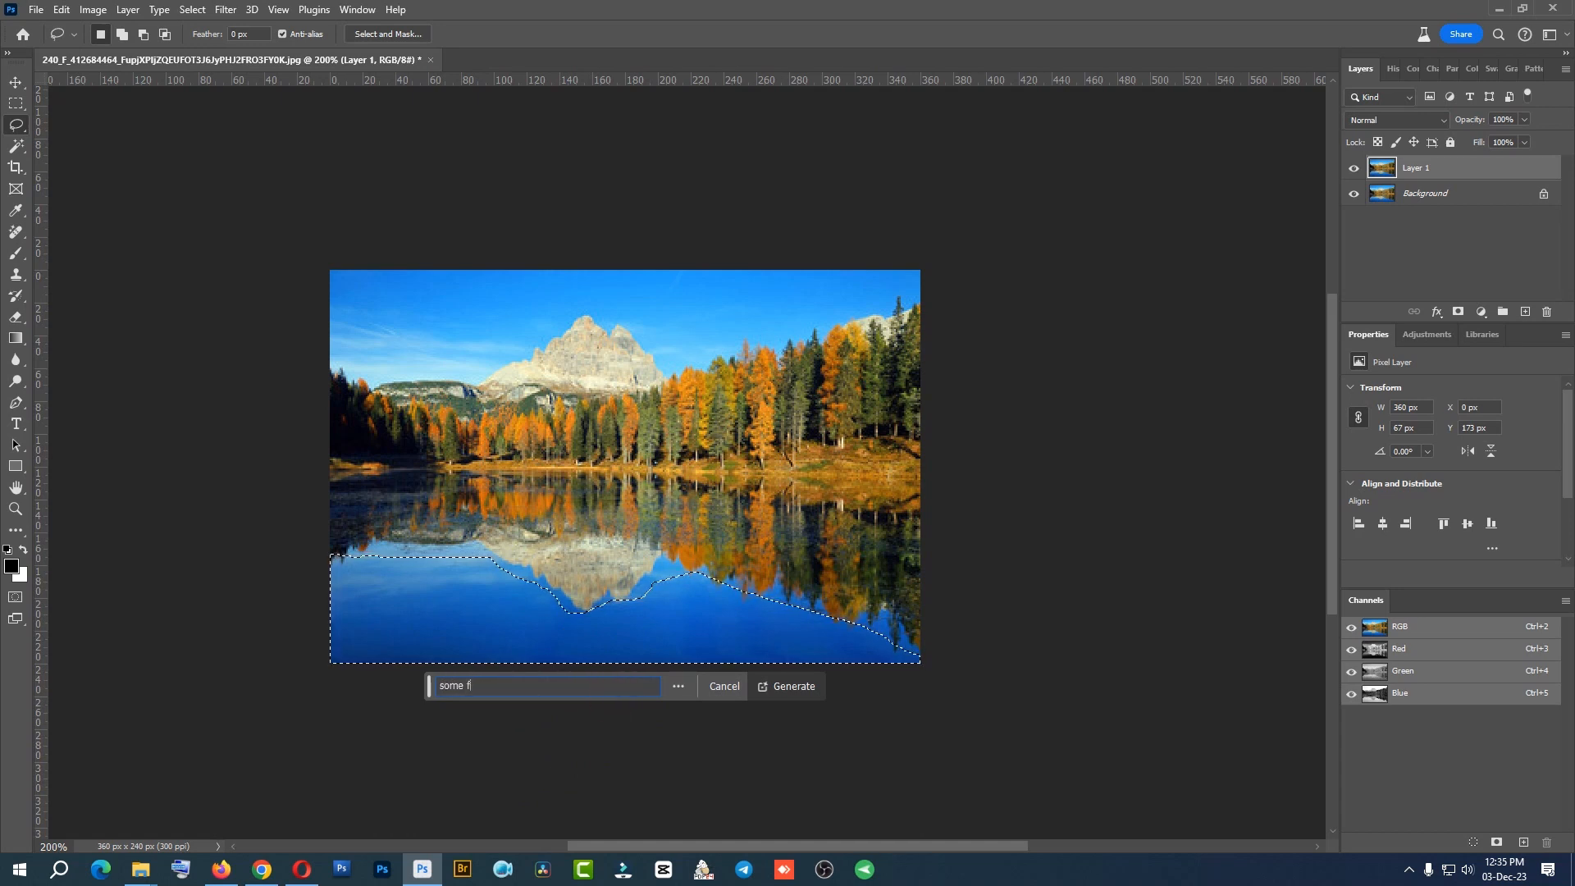
text(ish)
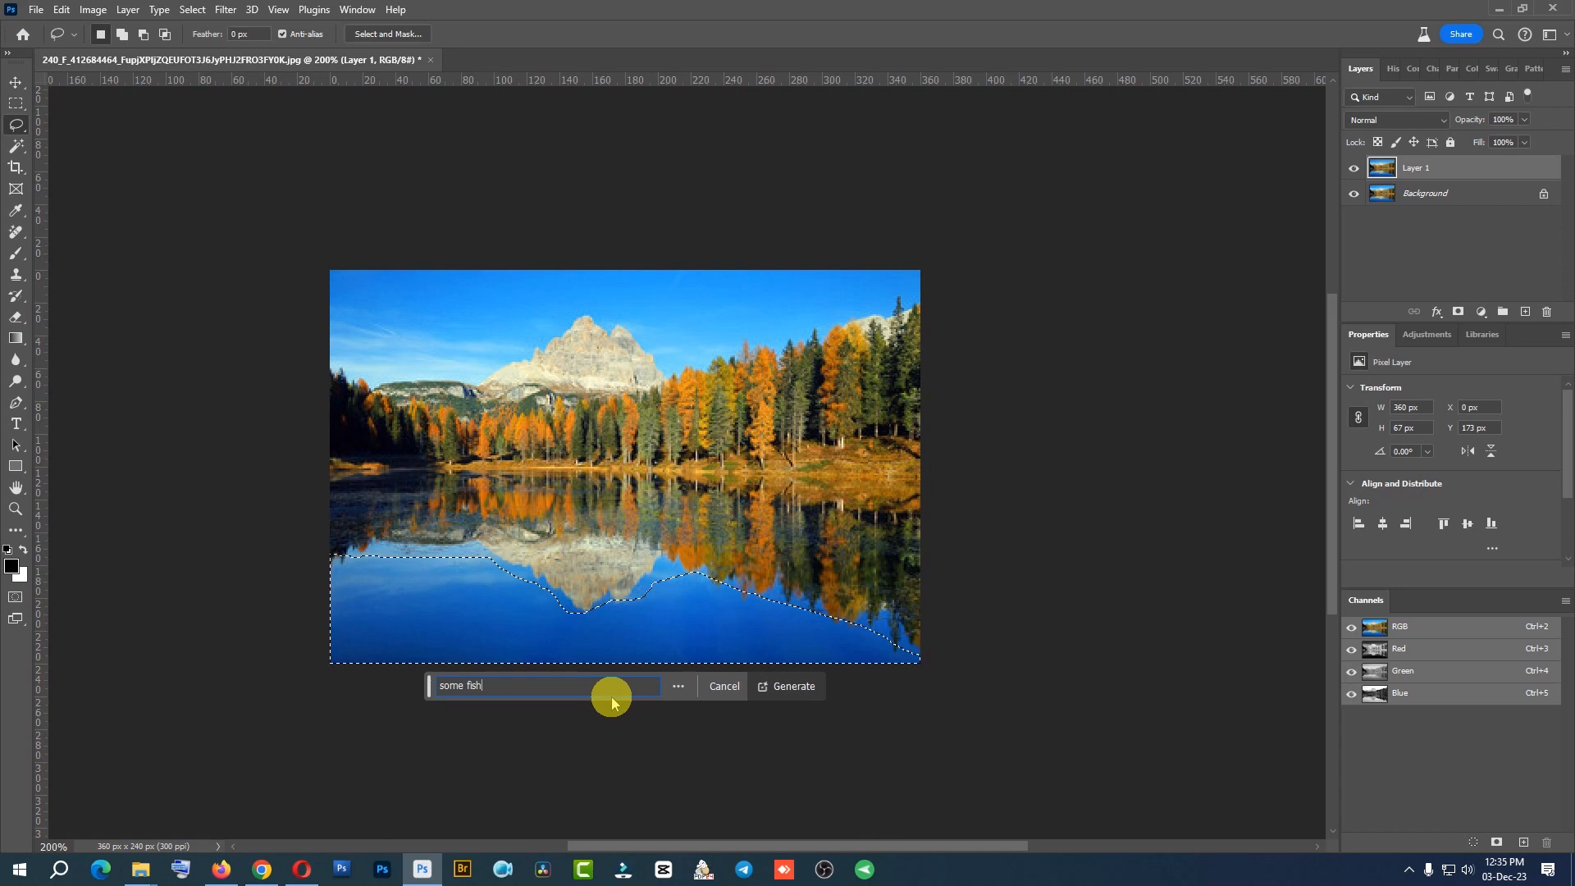
click(780, 694)
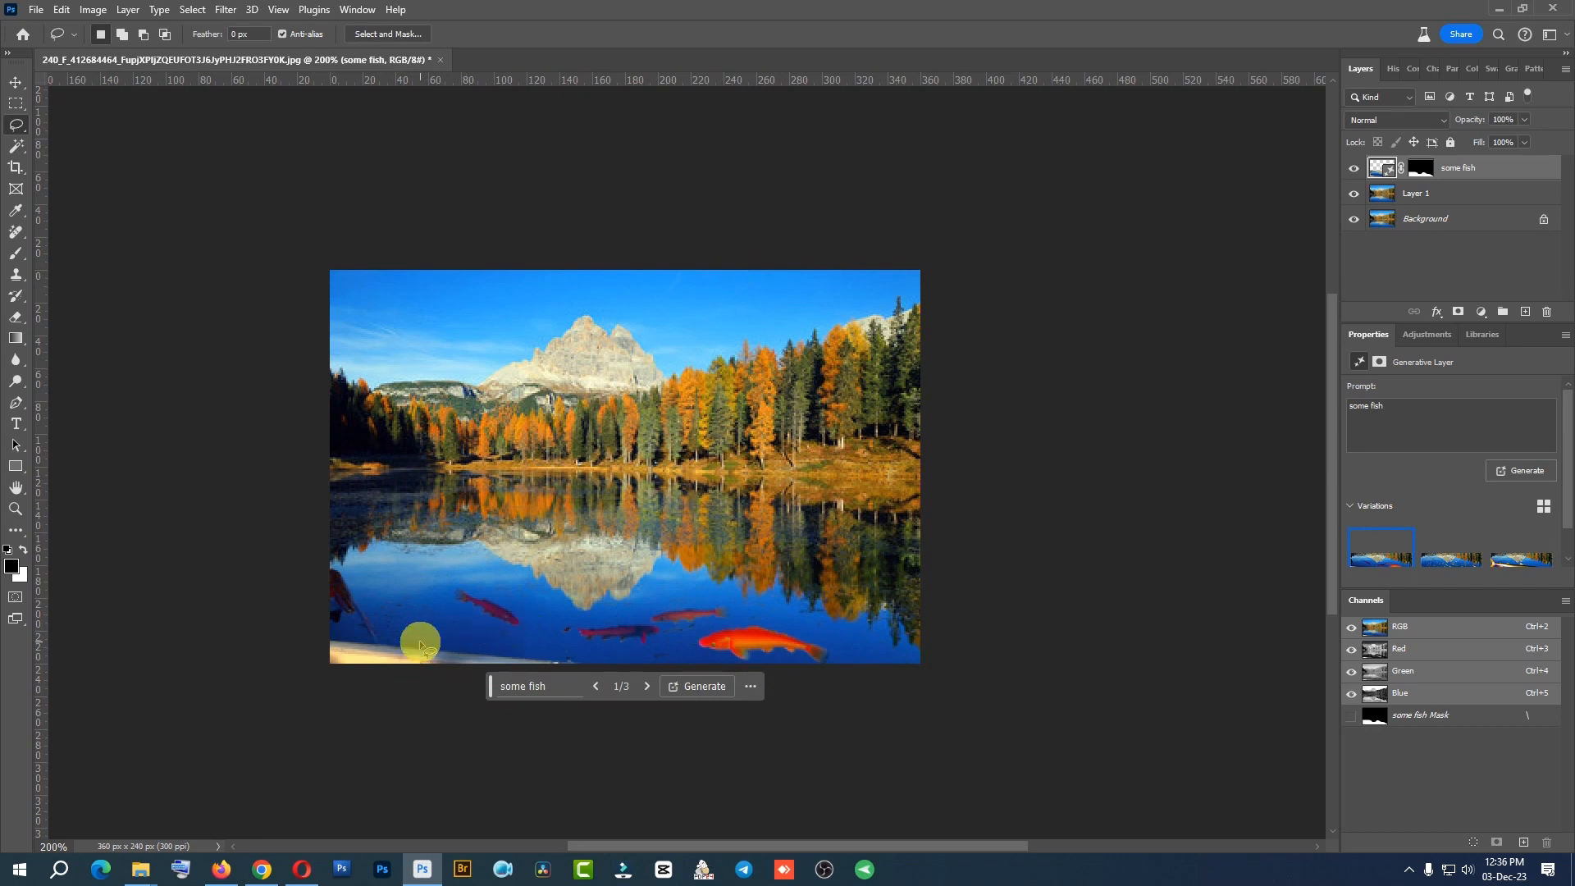
Compare the three generated fish variations and return to the first one.
click(1449, 557)
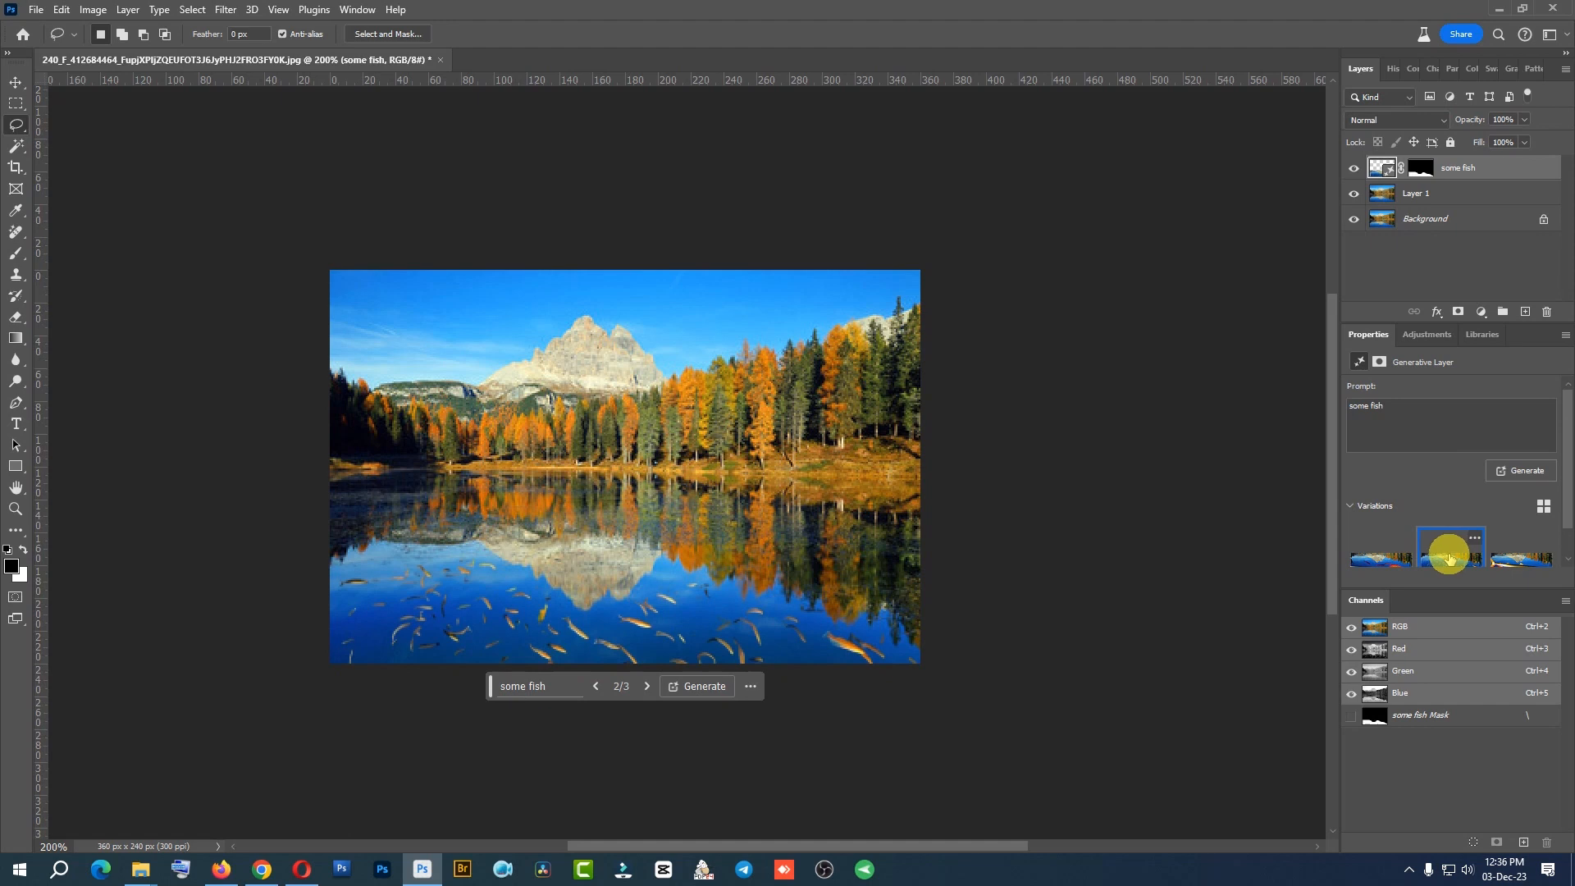
click(1519, 558)
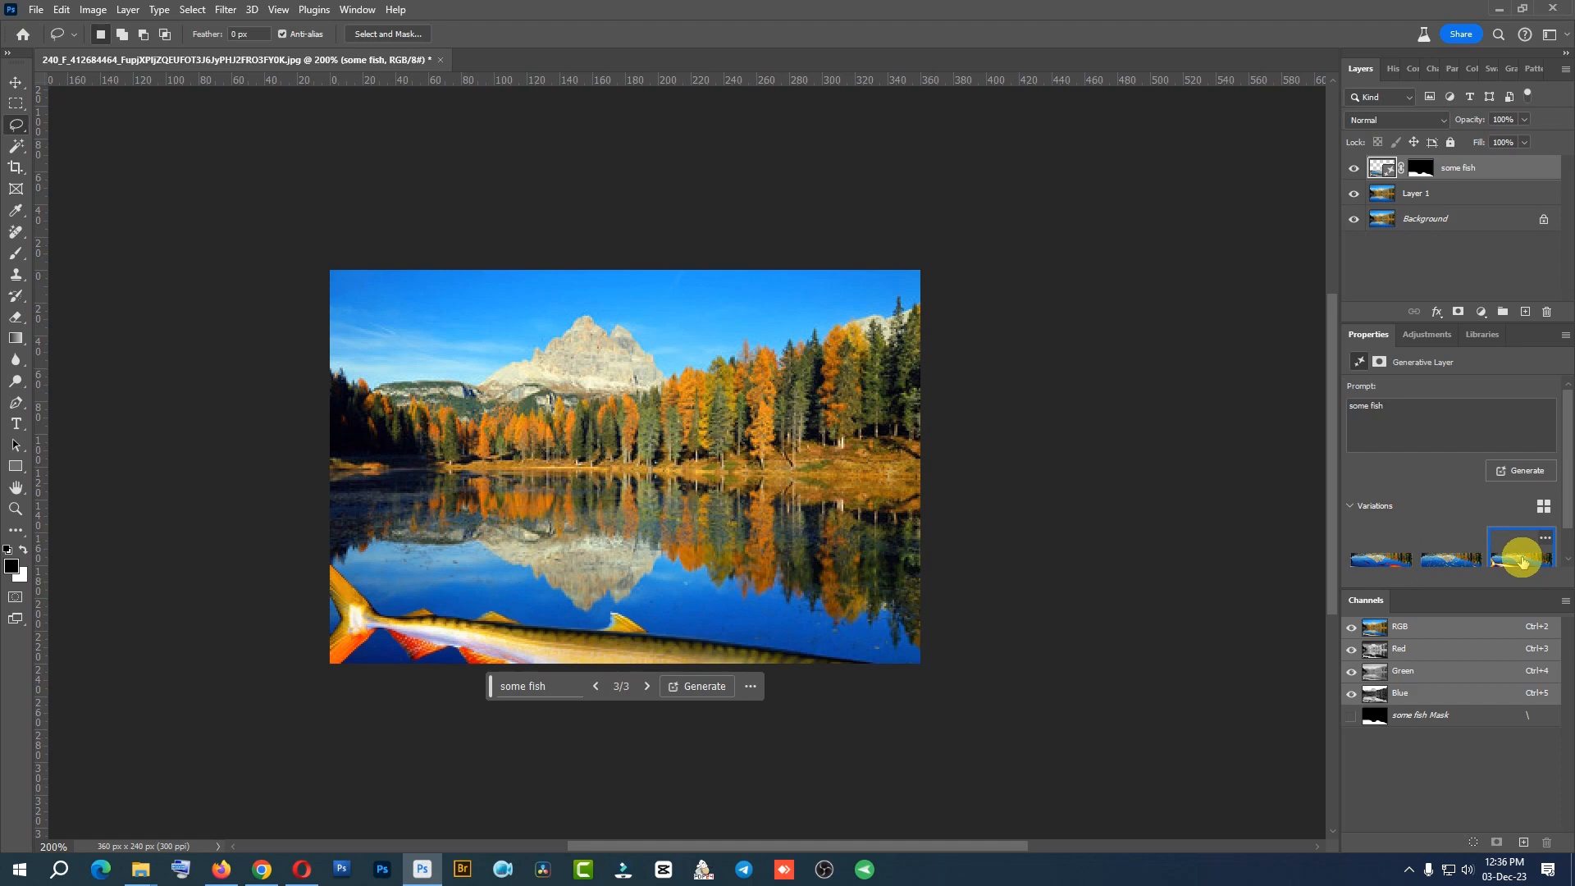
click(1445, 553)
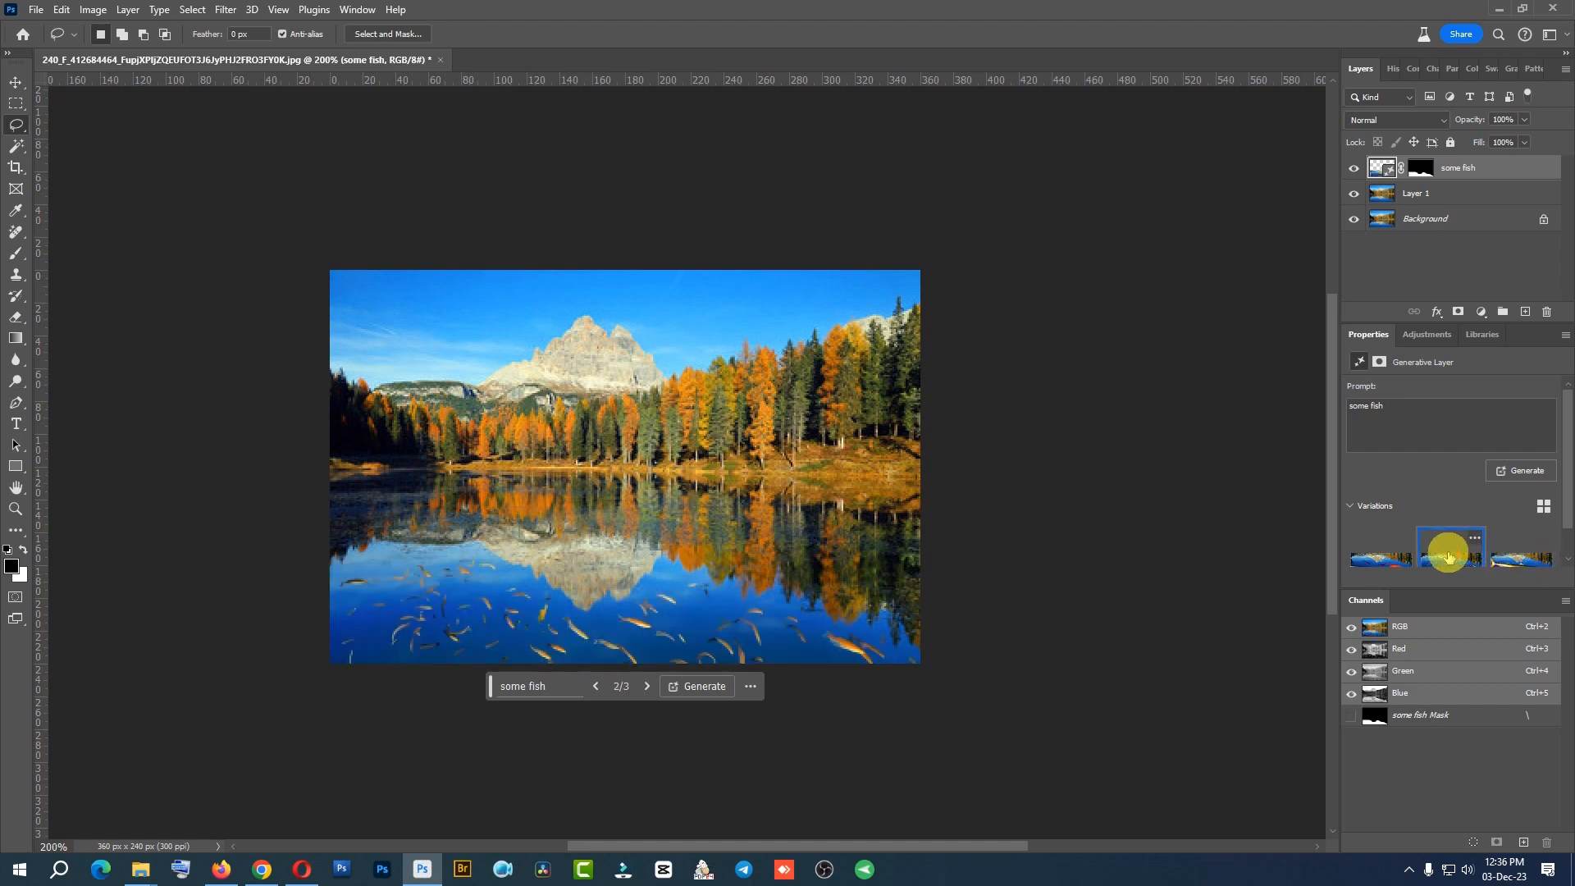
click(1384, 566)
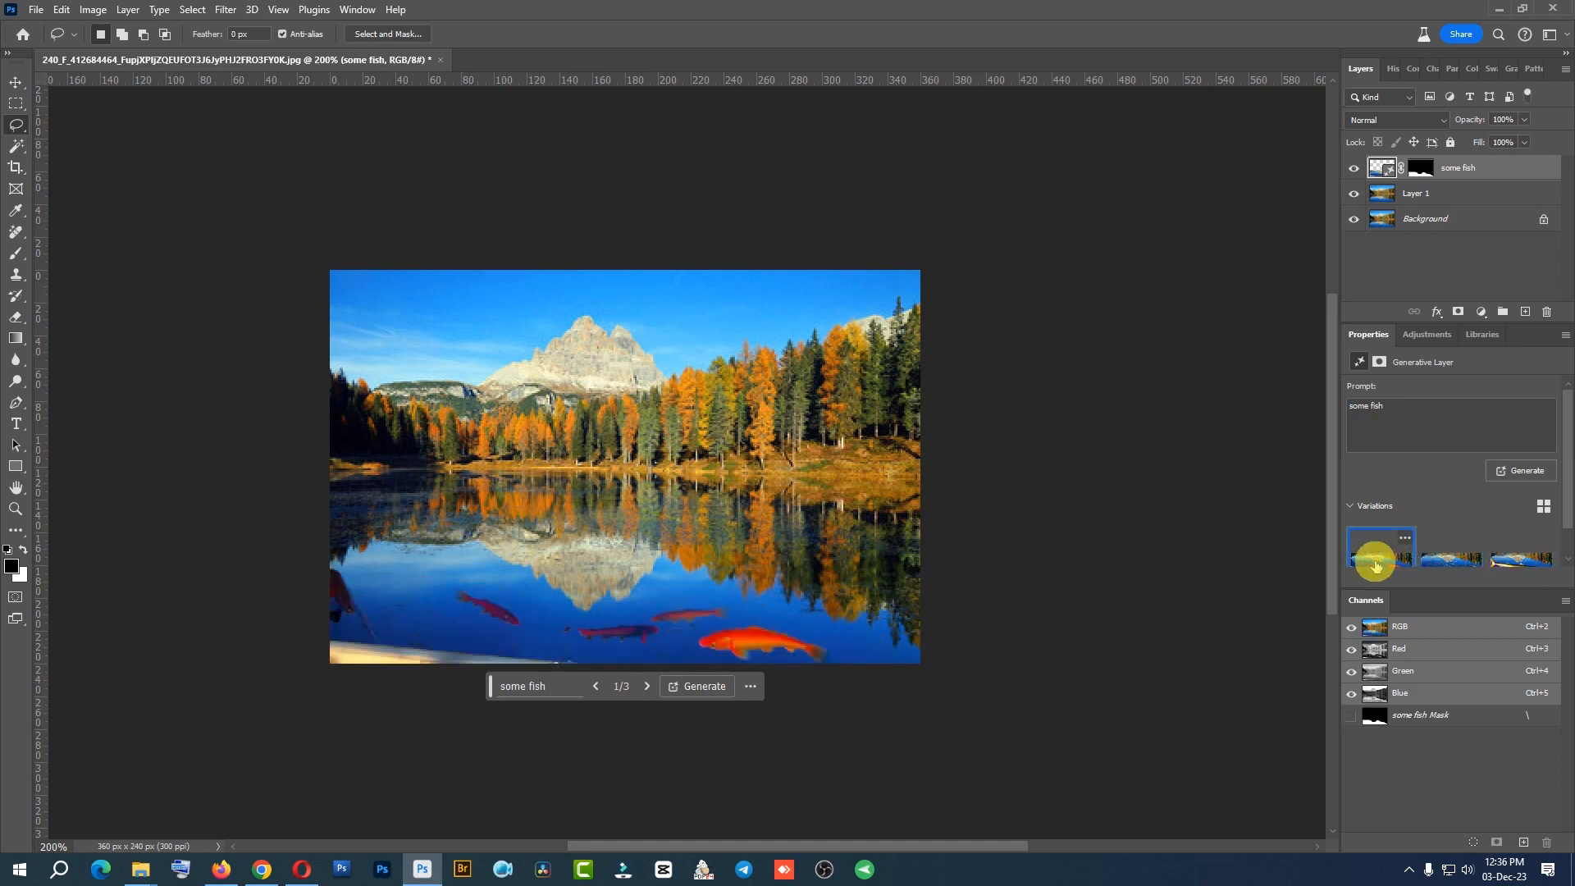
click(1441, 555)
click(1373, 552)
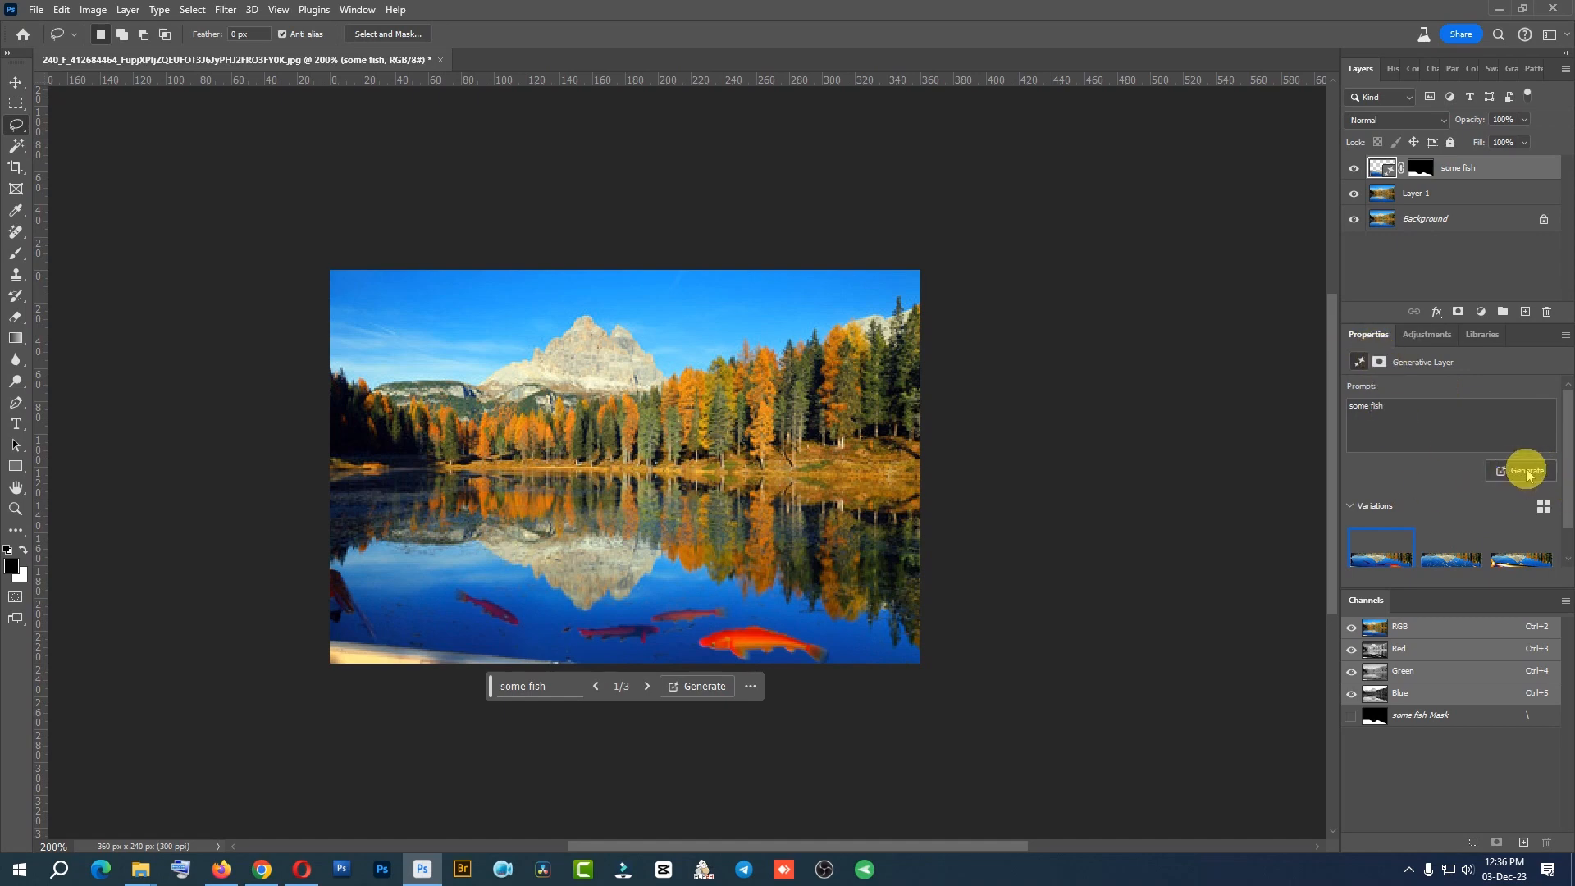
Review which panels are enabled and examine the Crop tool's fill options.
click(356, 10)
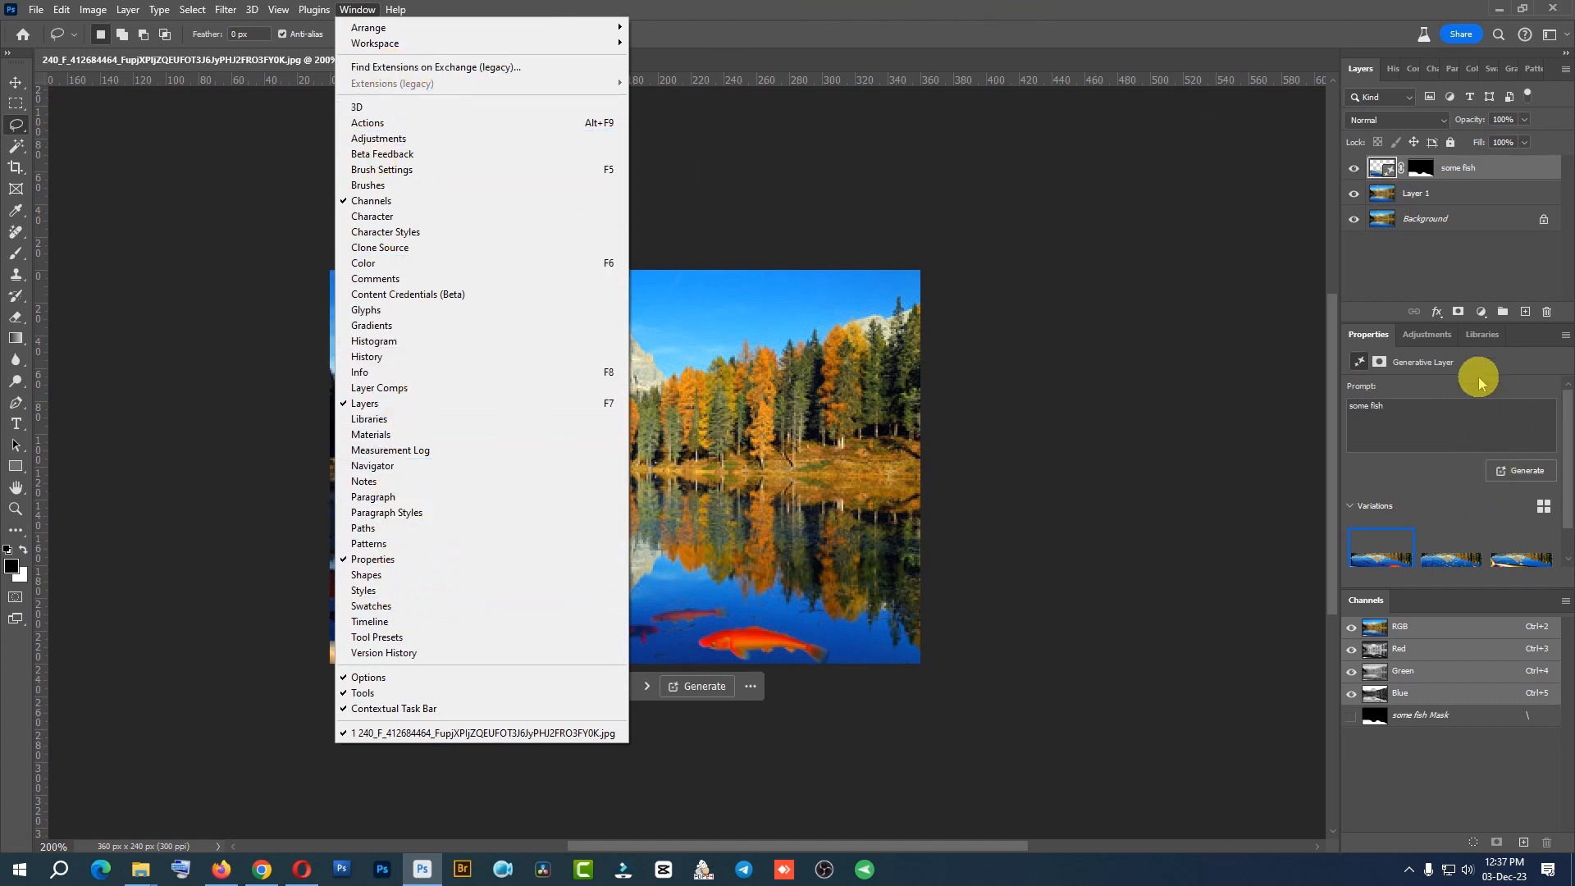
click(1380, 335)
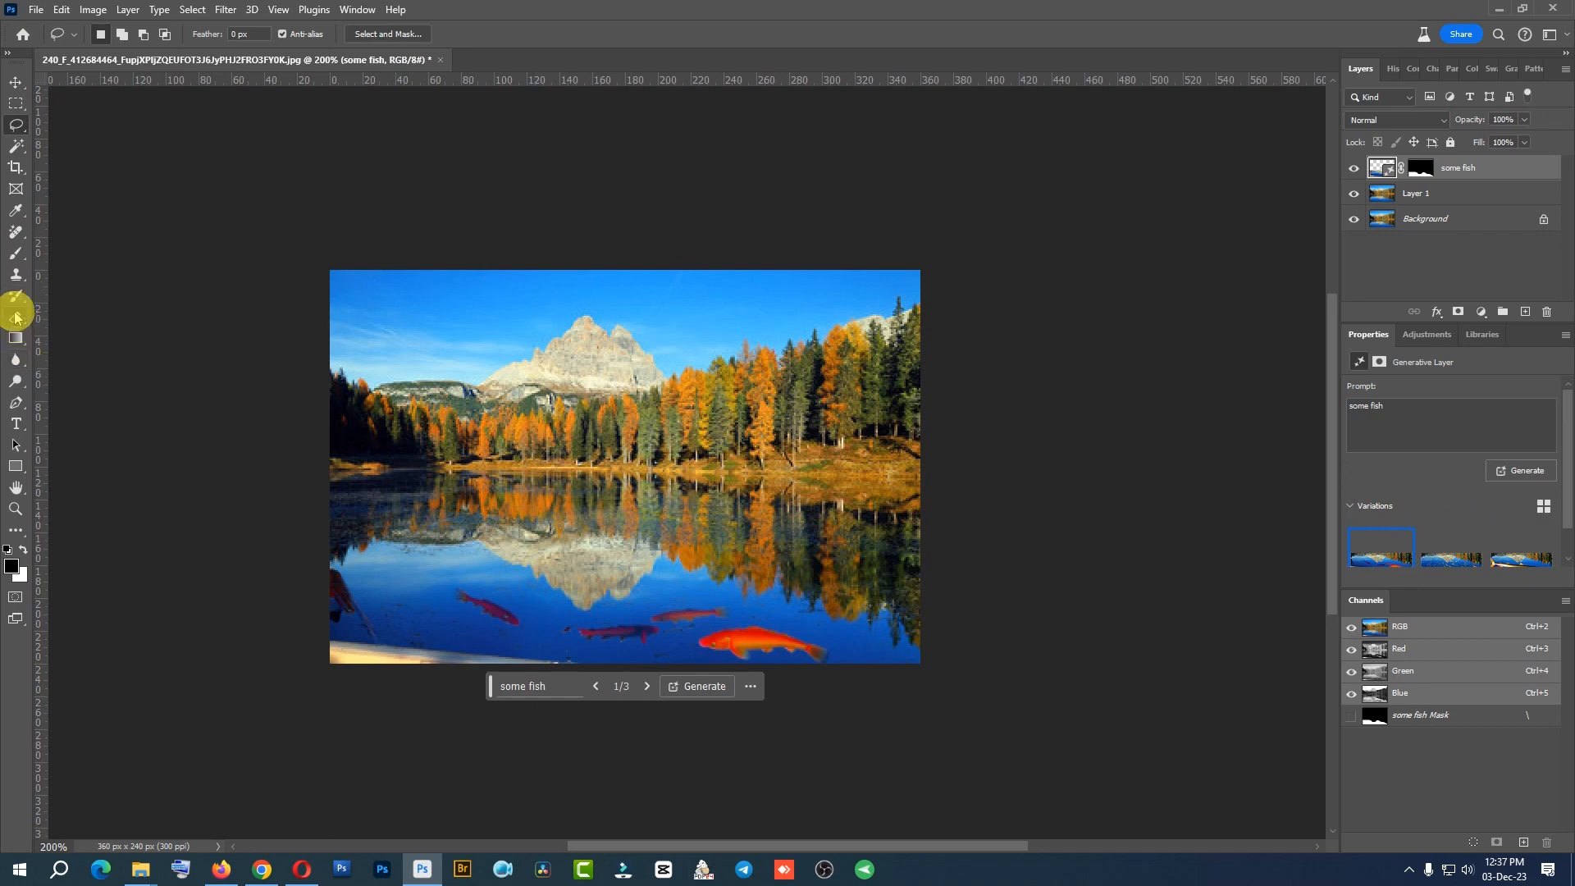
click(16, 167)
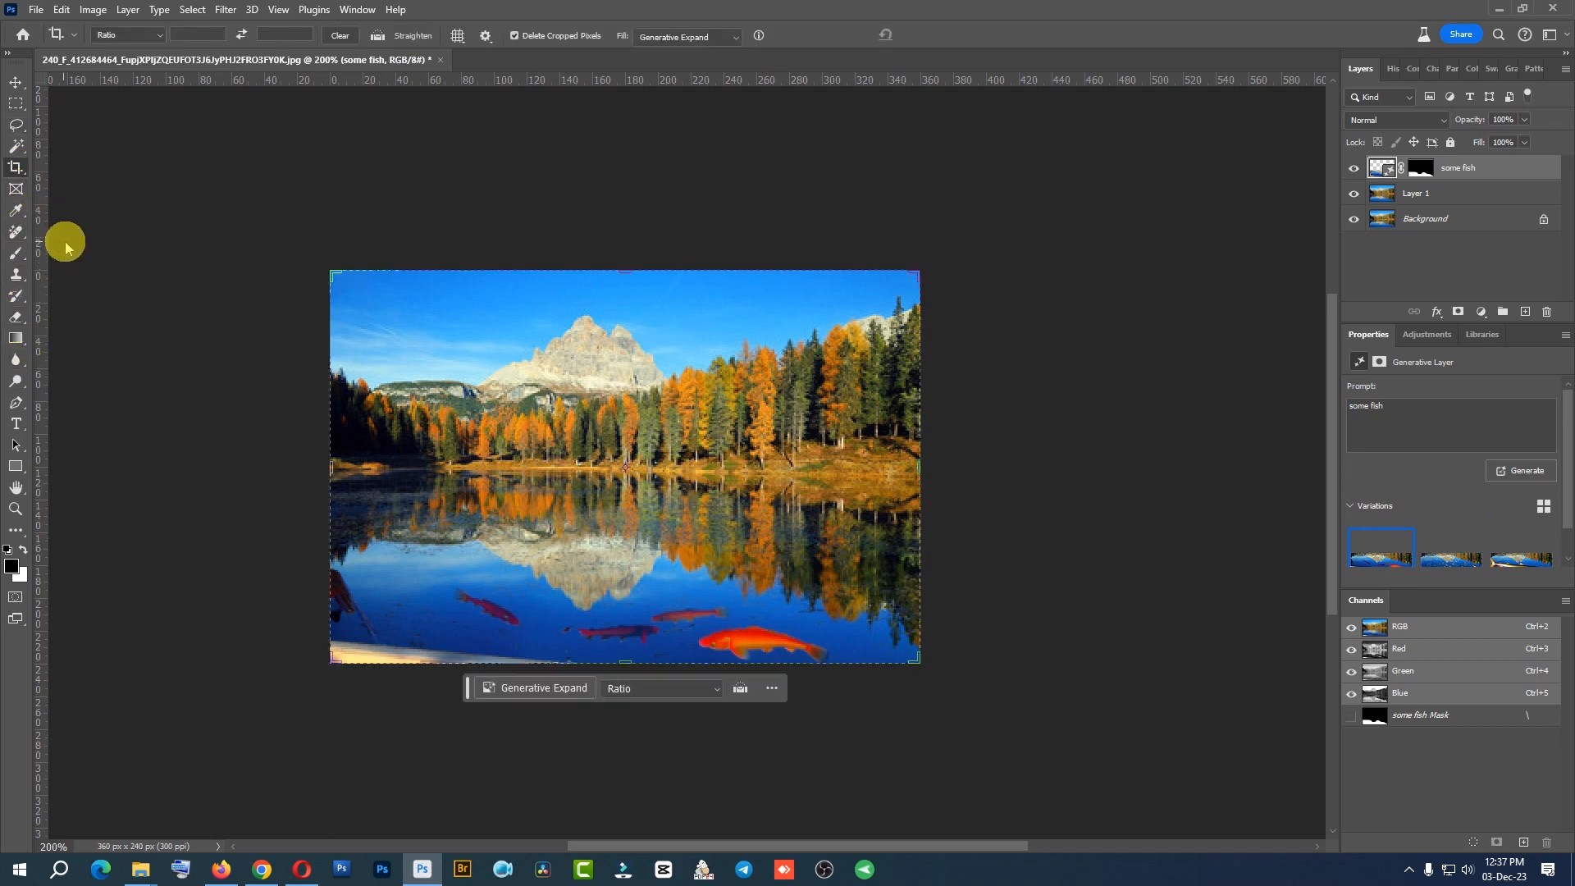
click(701, 37)
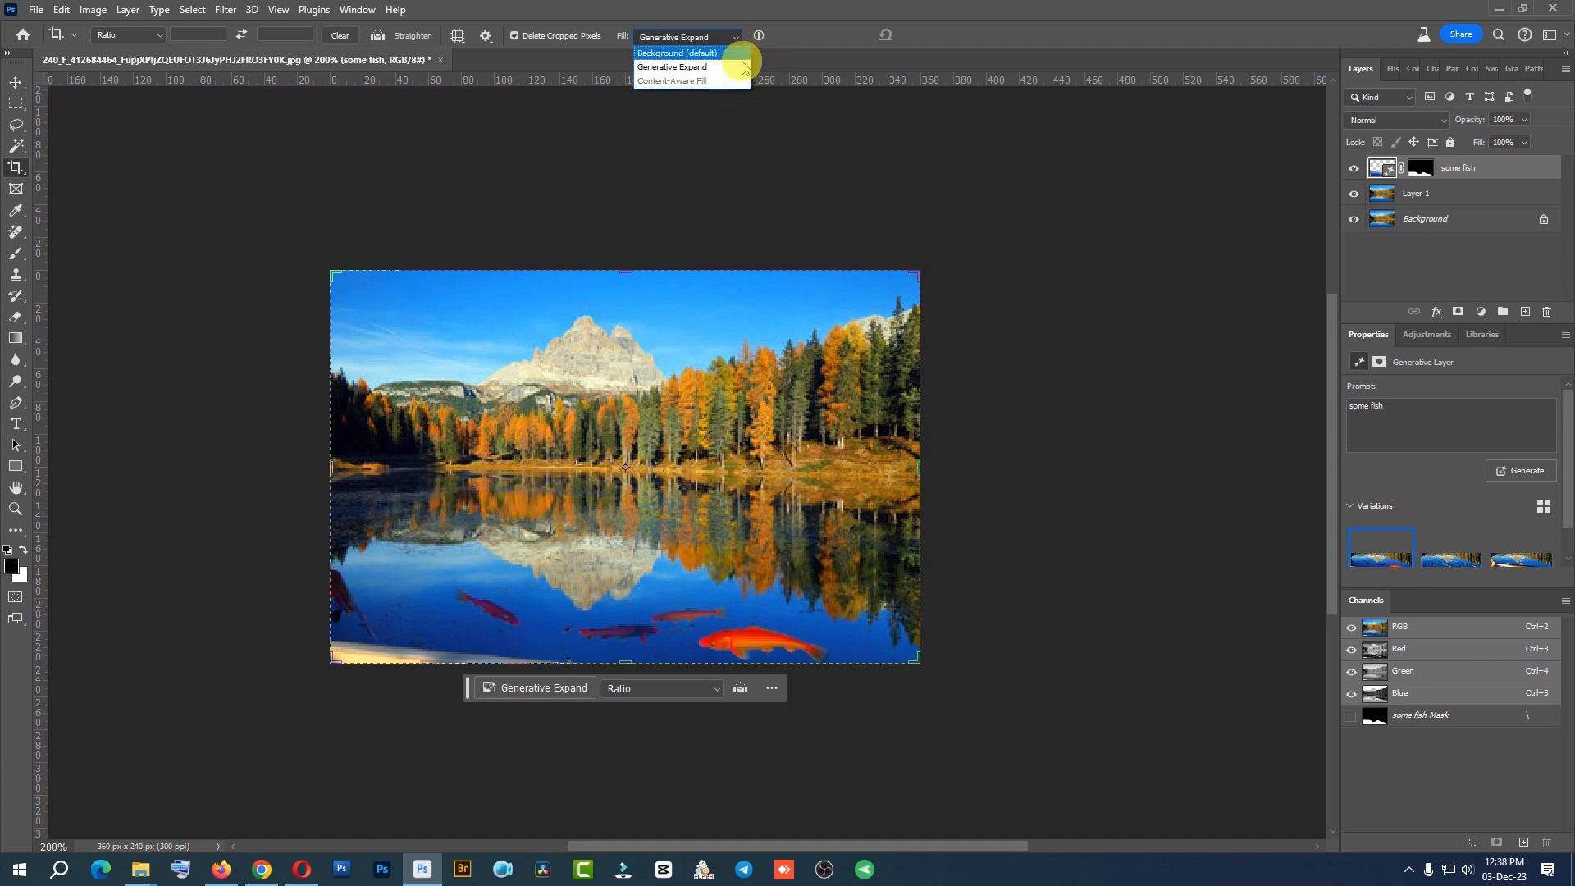
click(722, 15)
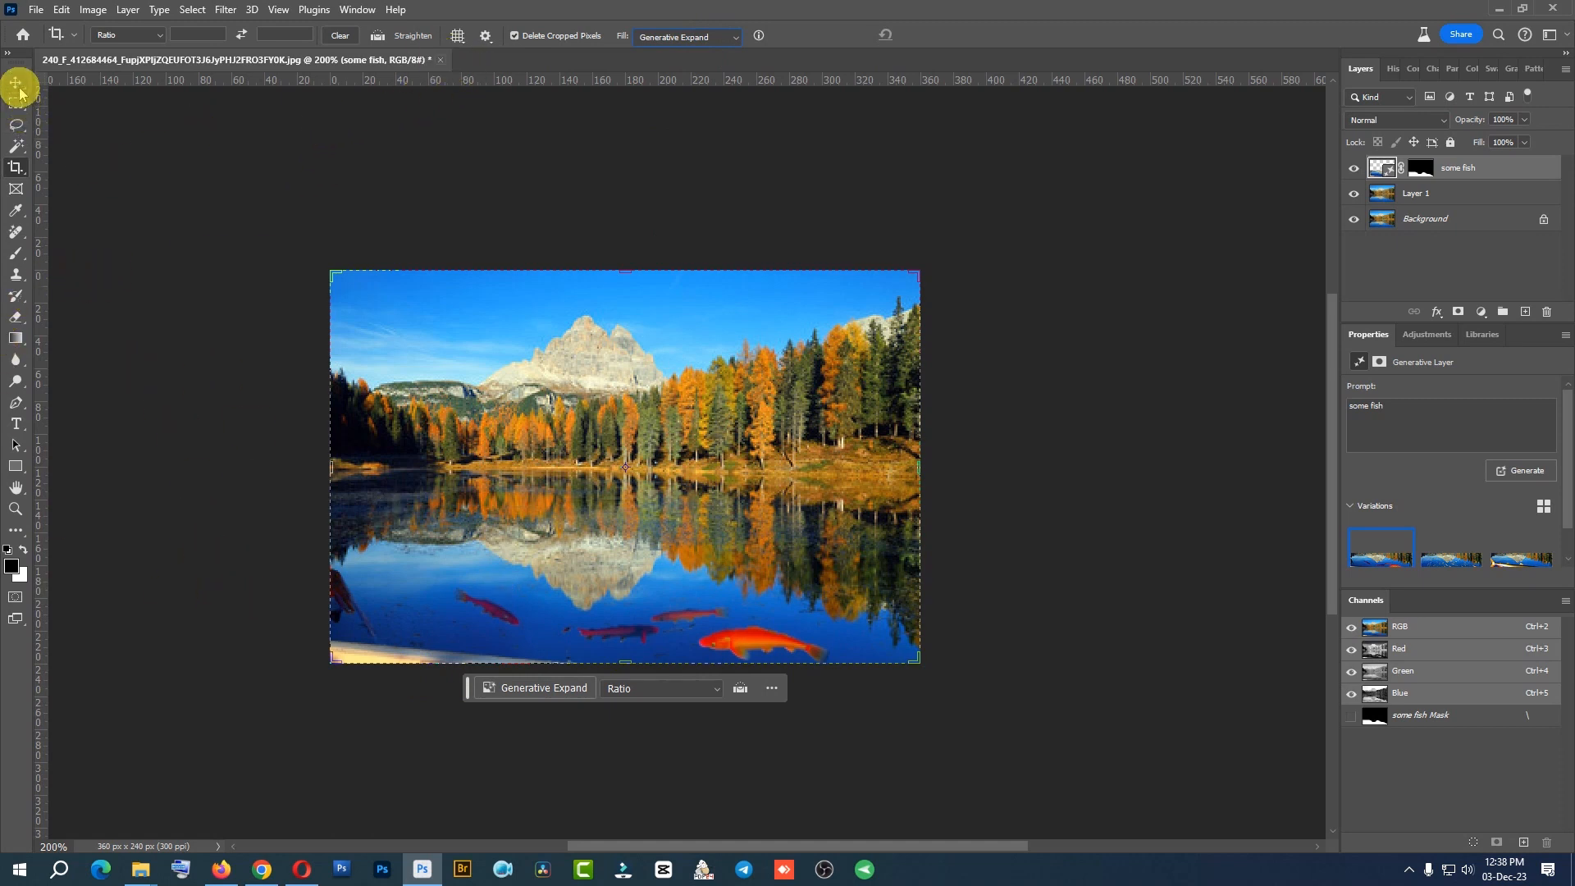
Close the lake document without saving its changes.
click(16, 402)
click(441, 60)
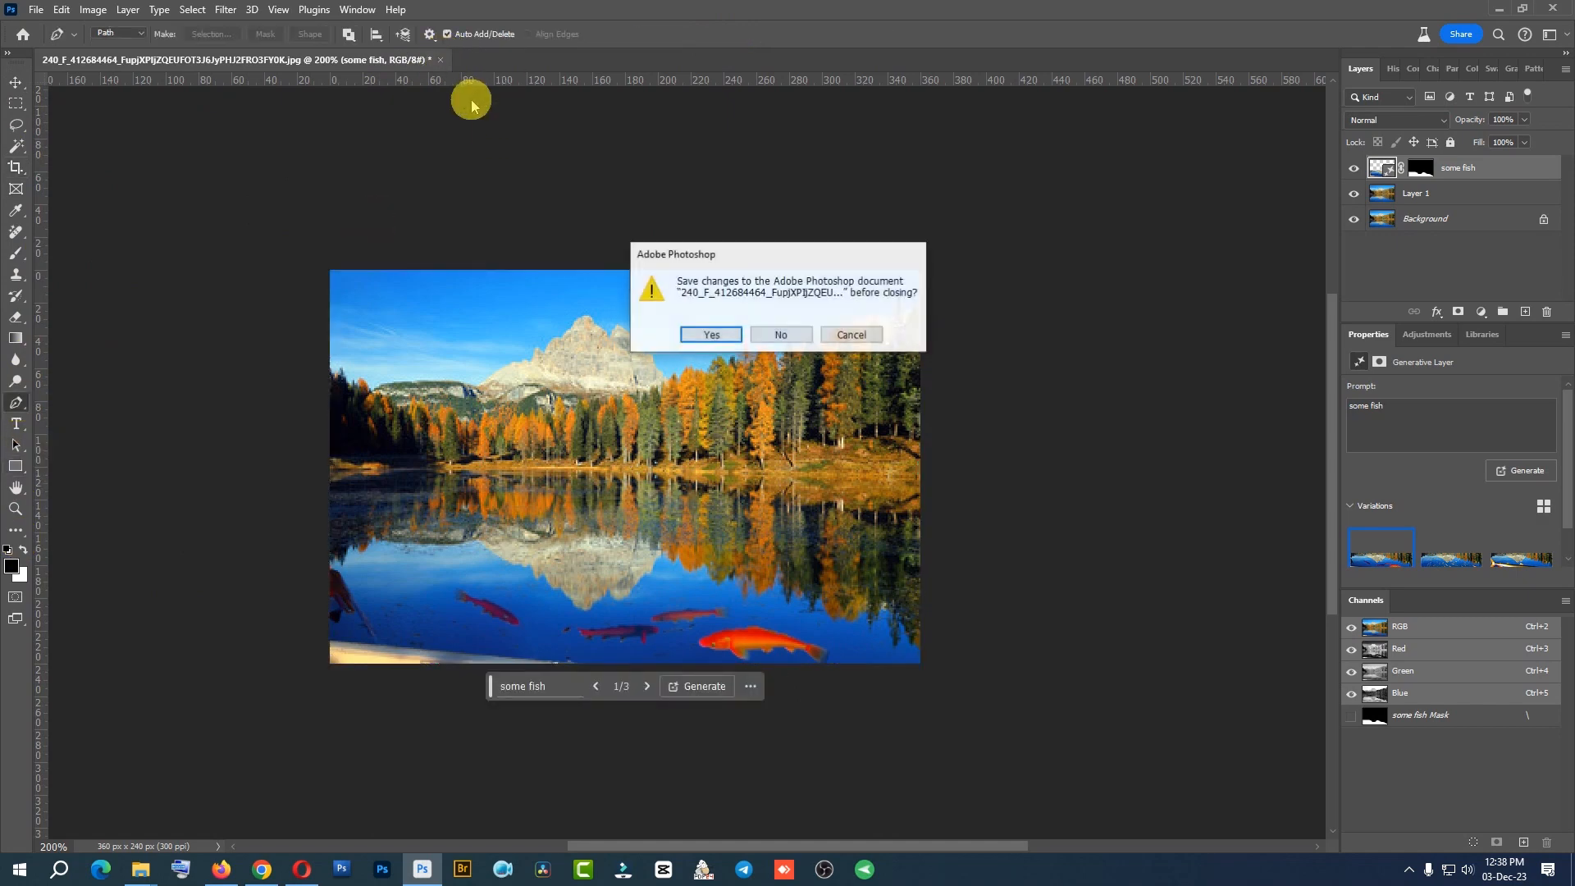
click(783, 333)
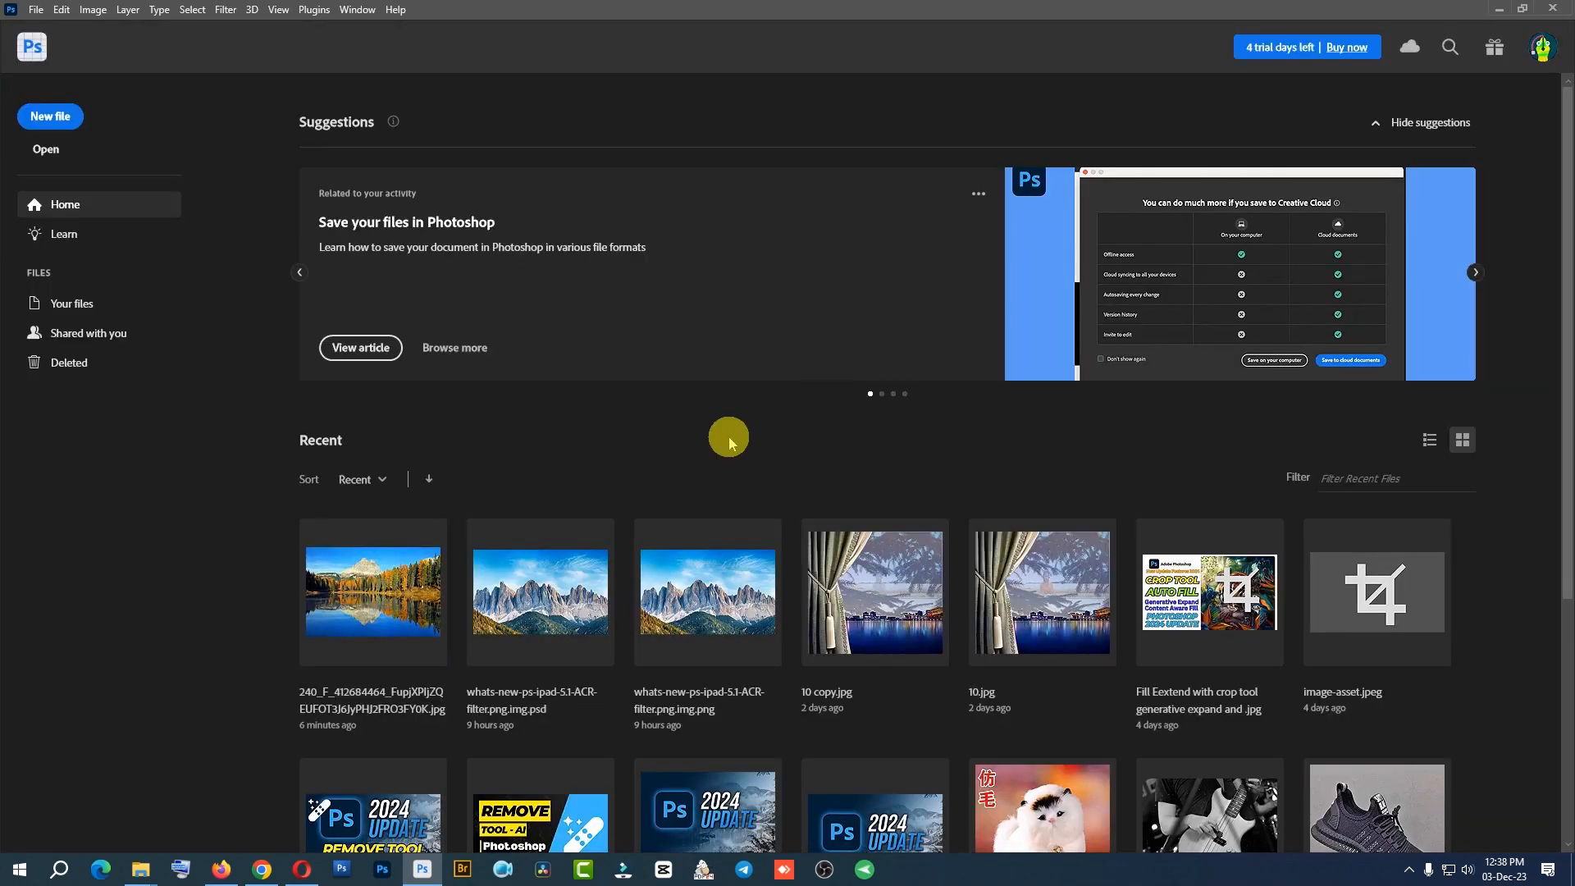
Open the fashion photo GAELLE ECOMMERCE DONNA FW212889.jpg and duplicate its background layer.
mouse_move(139, 869)
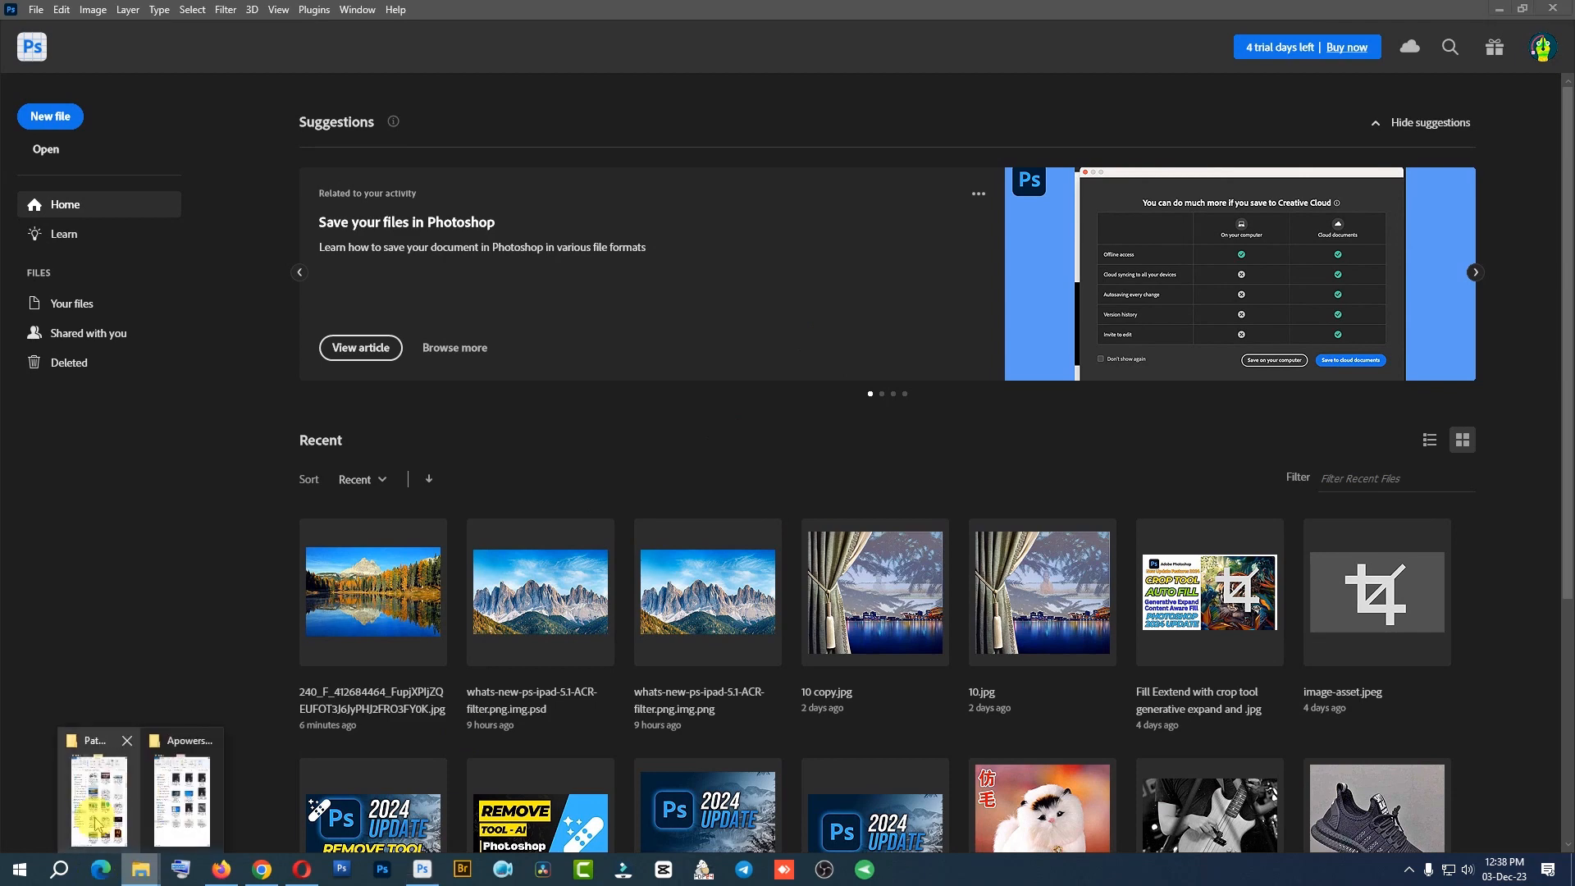
click(177, 775)
drag(1489, 533, 116, 703)
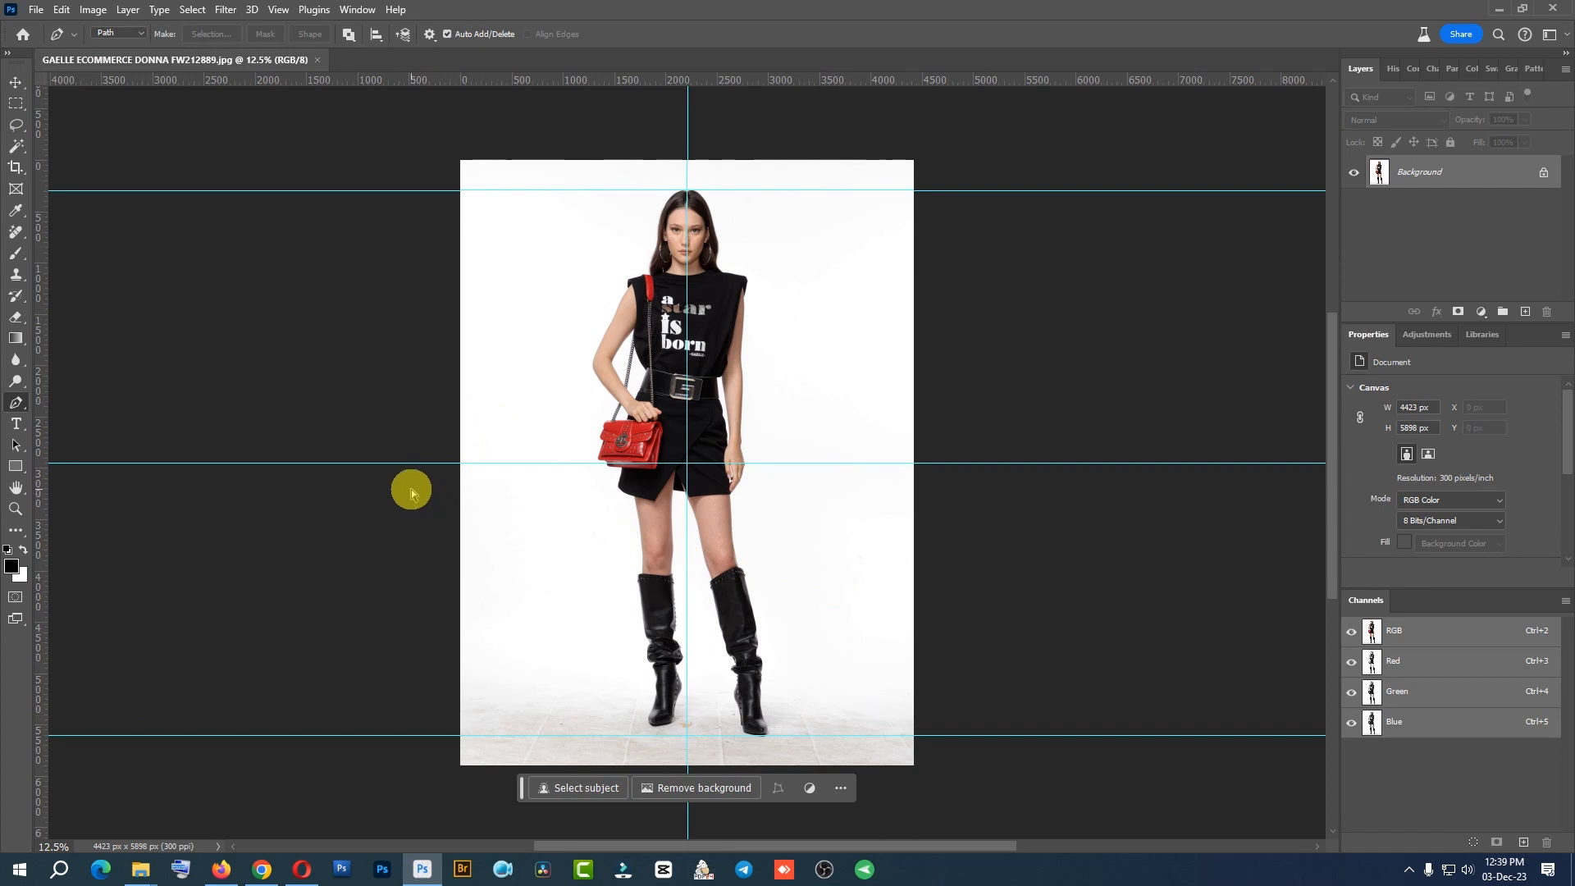
key(ctrl+j)
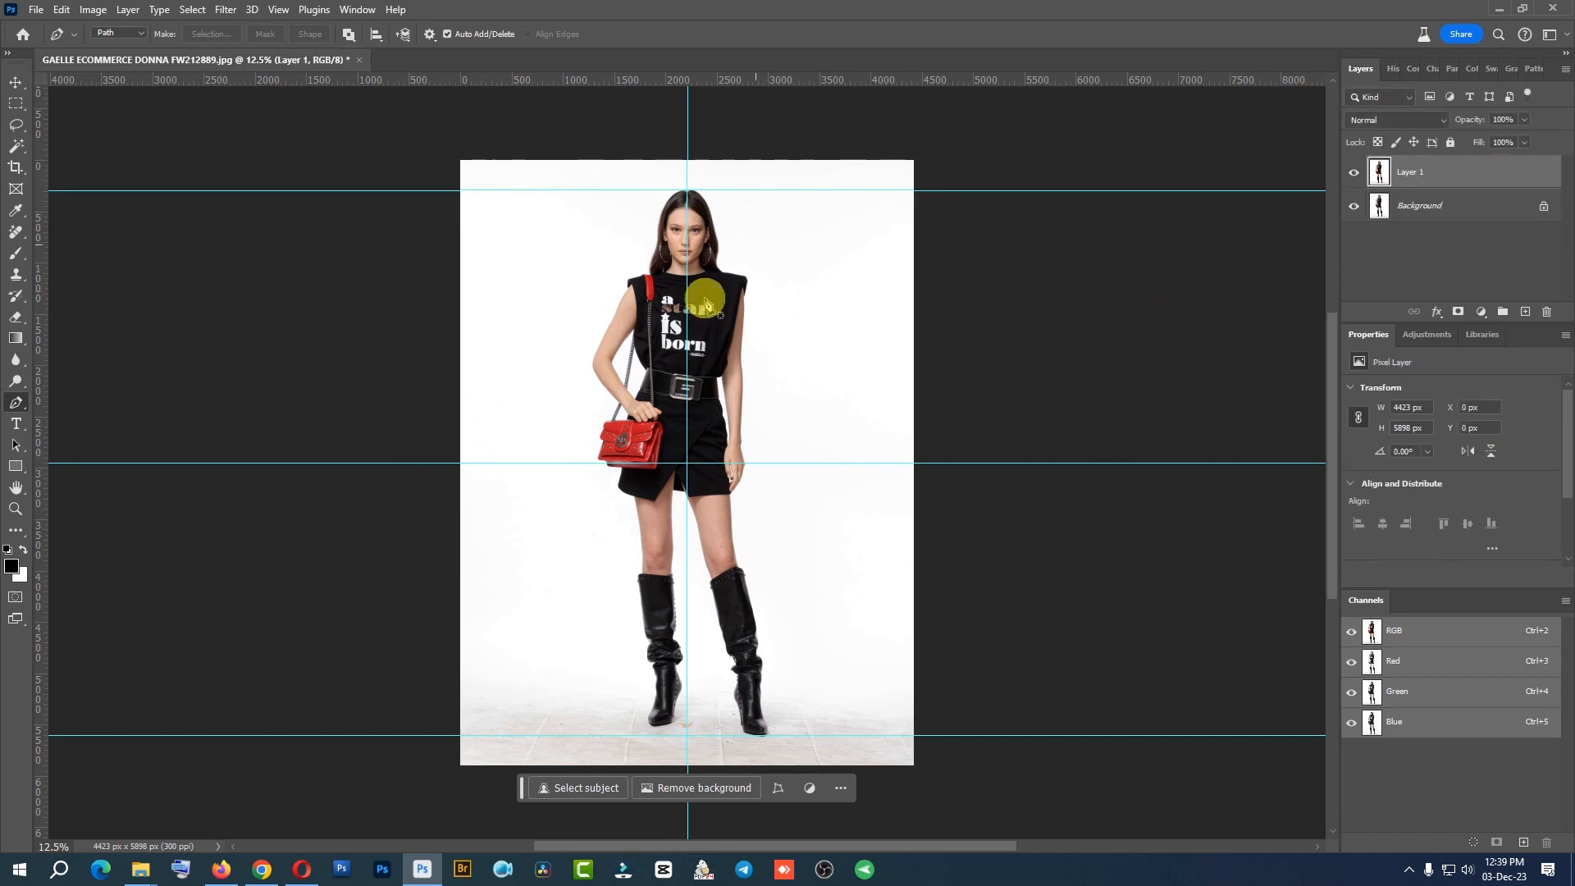
Extend the canvas to the model photo's left to about 7832 px wide and fill it with Generative Expand using the prompt "blue sky".
click(15, 168)
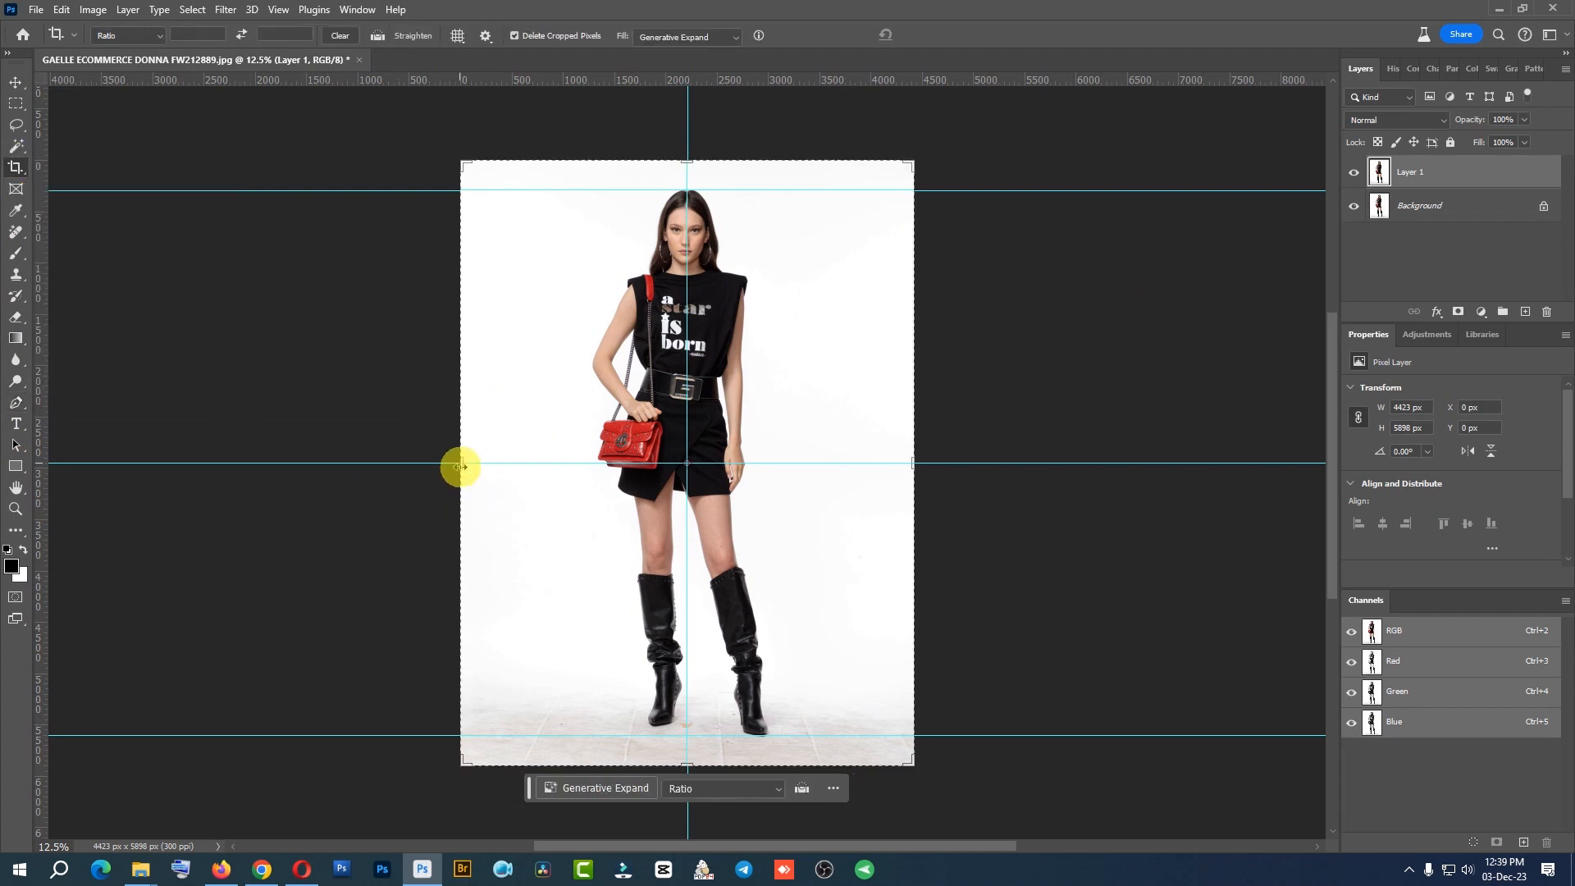
drag(459, 468, 287, 457)
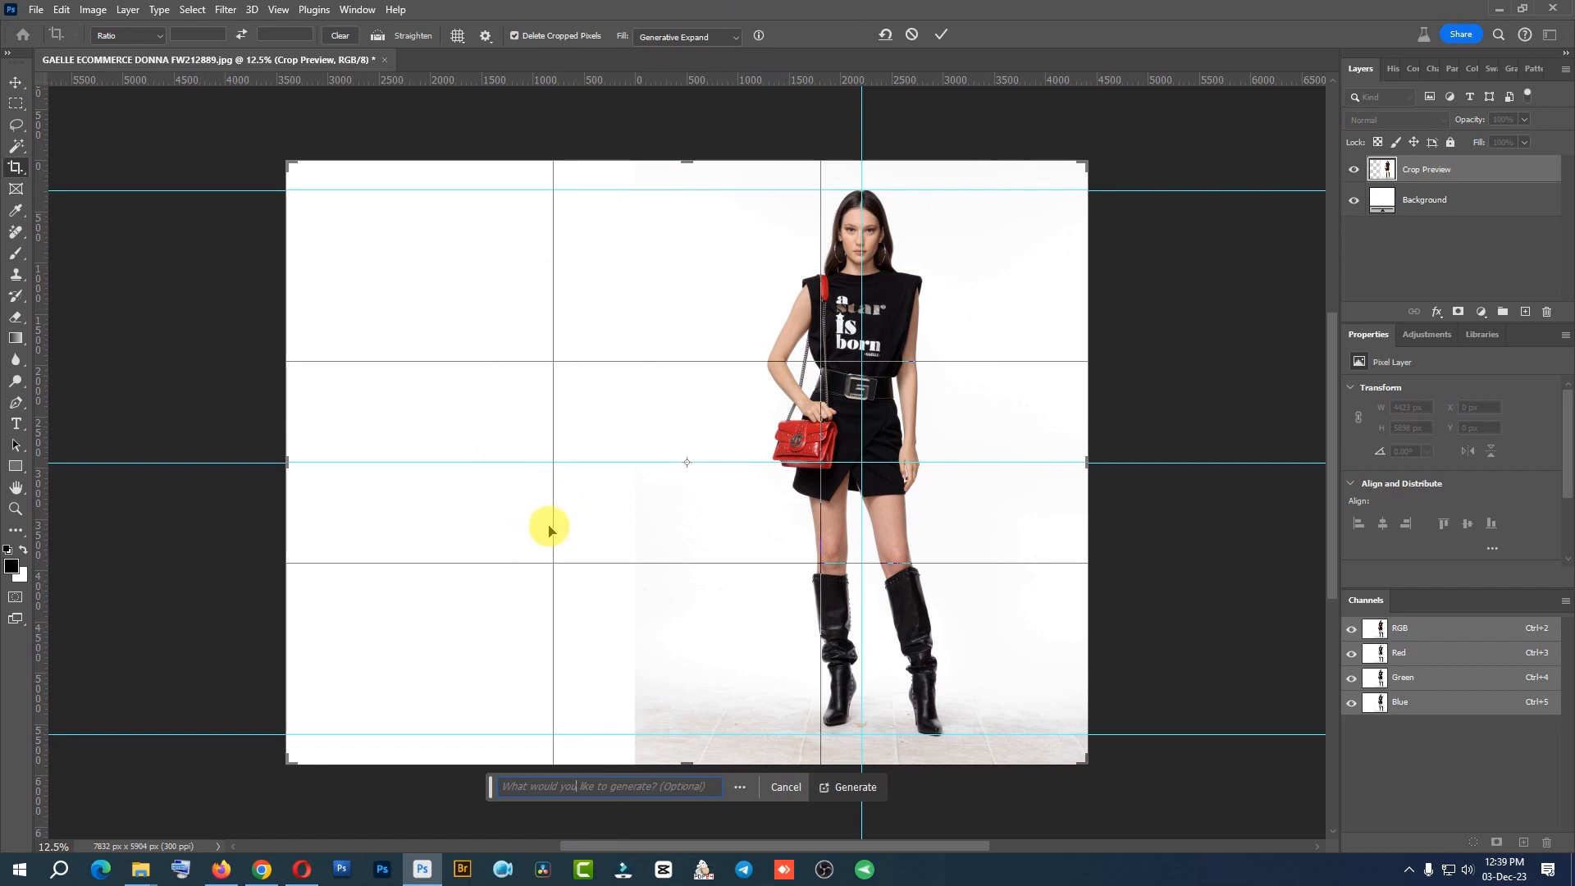
key(Return)
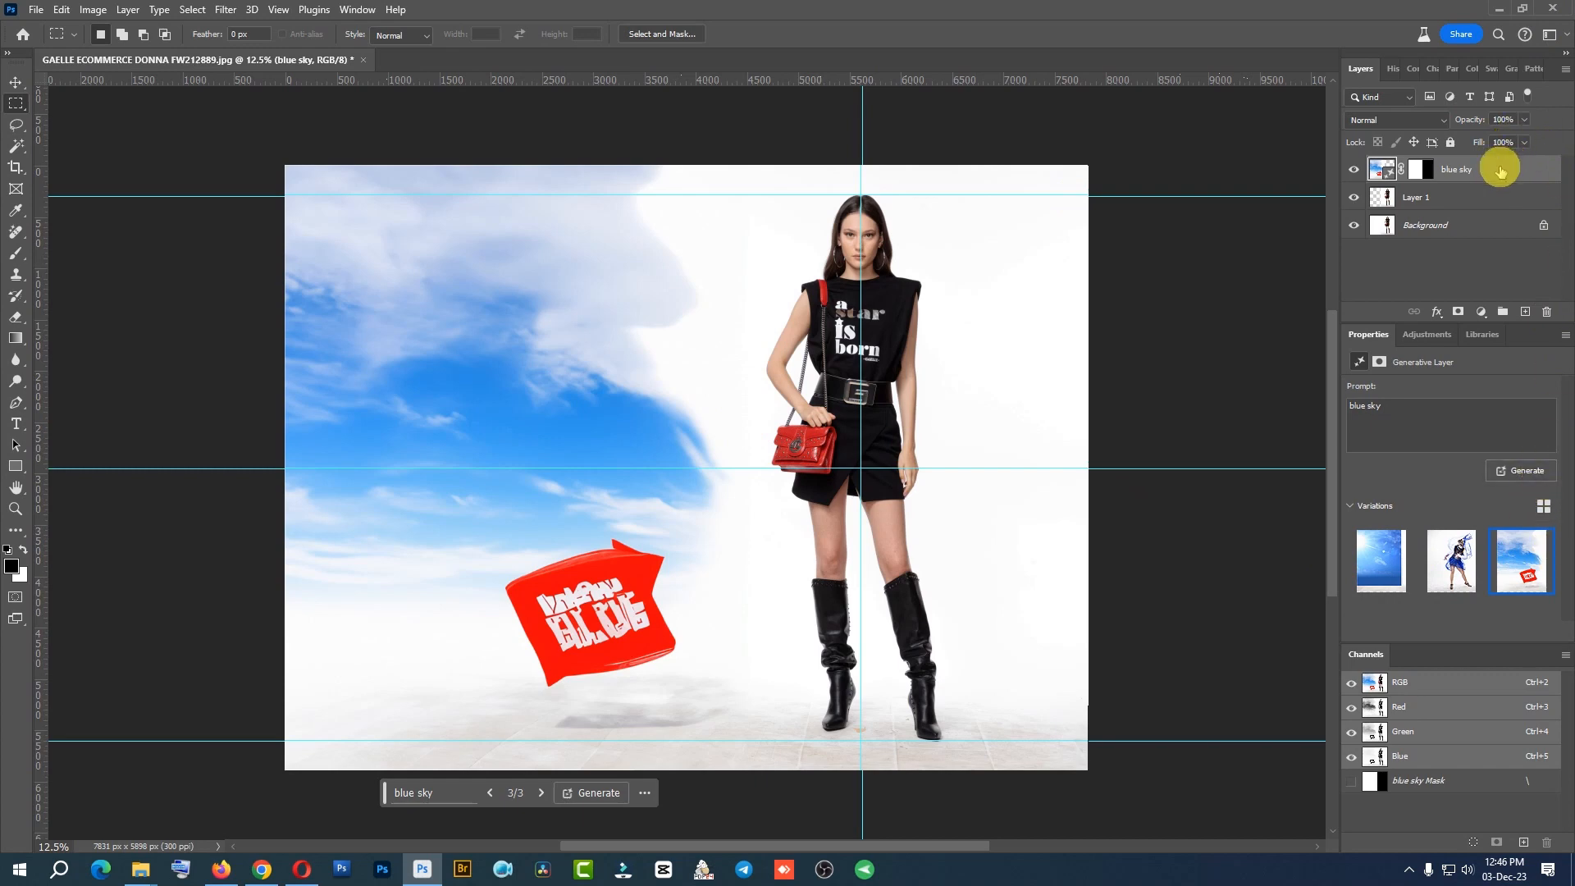
Delete the "blue sky" generative layer and Layer 1, leaving only the Background layer.
drag(1502, 169, 1546, 312)
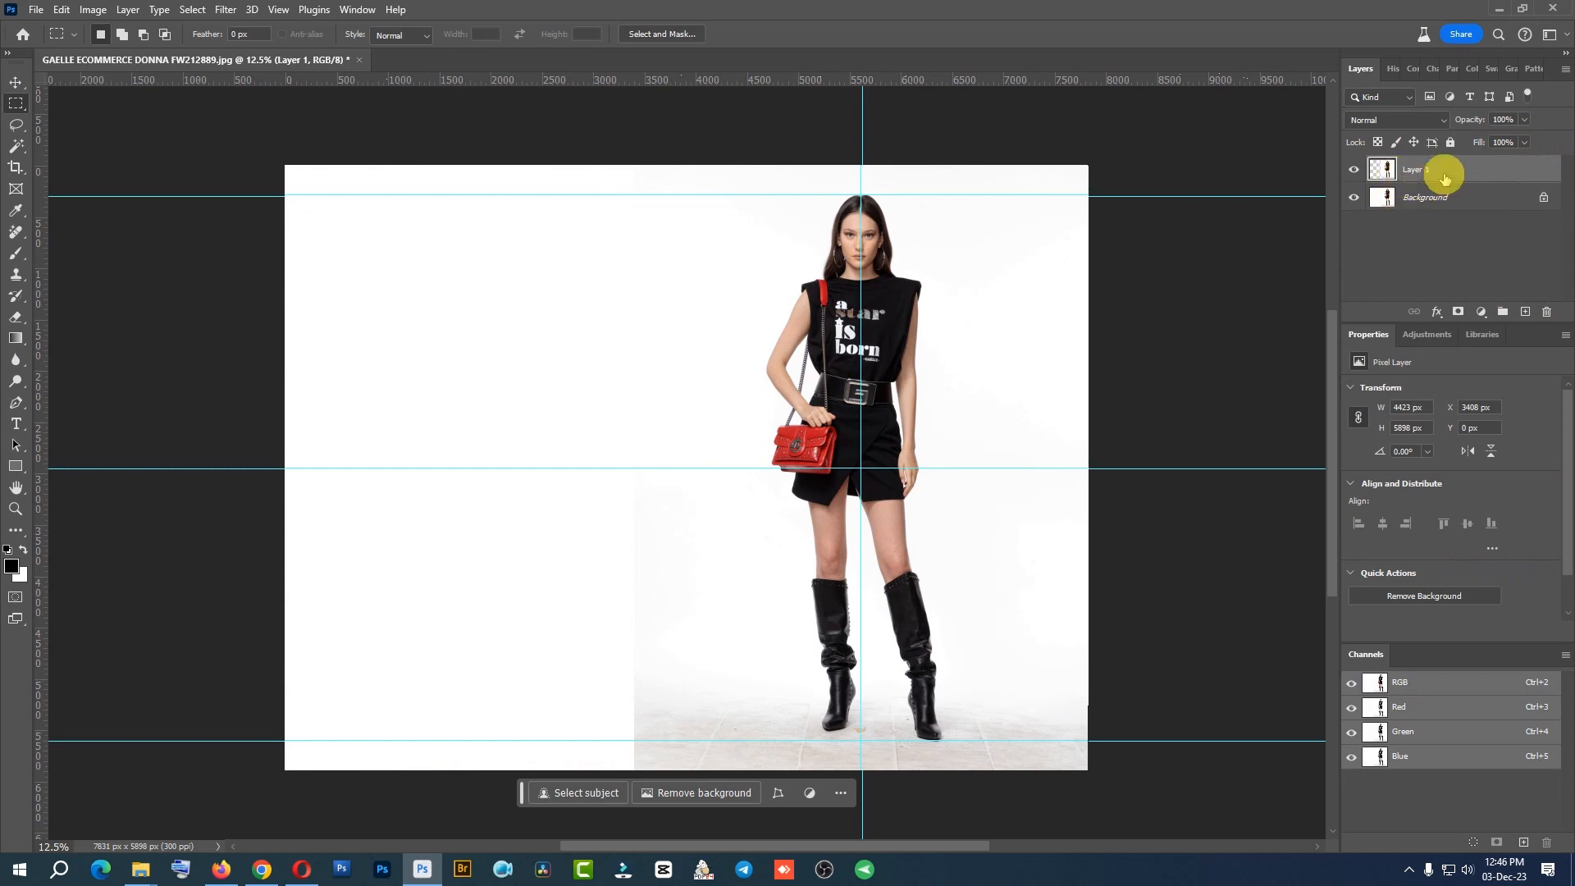
drag(1444, 169, 1547, 310)
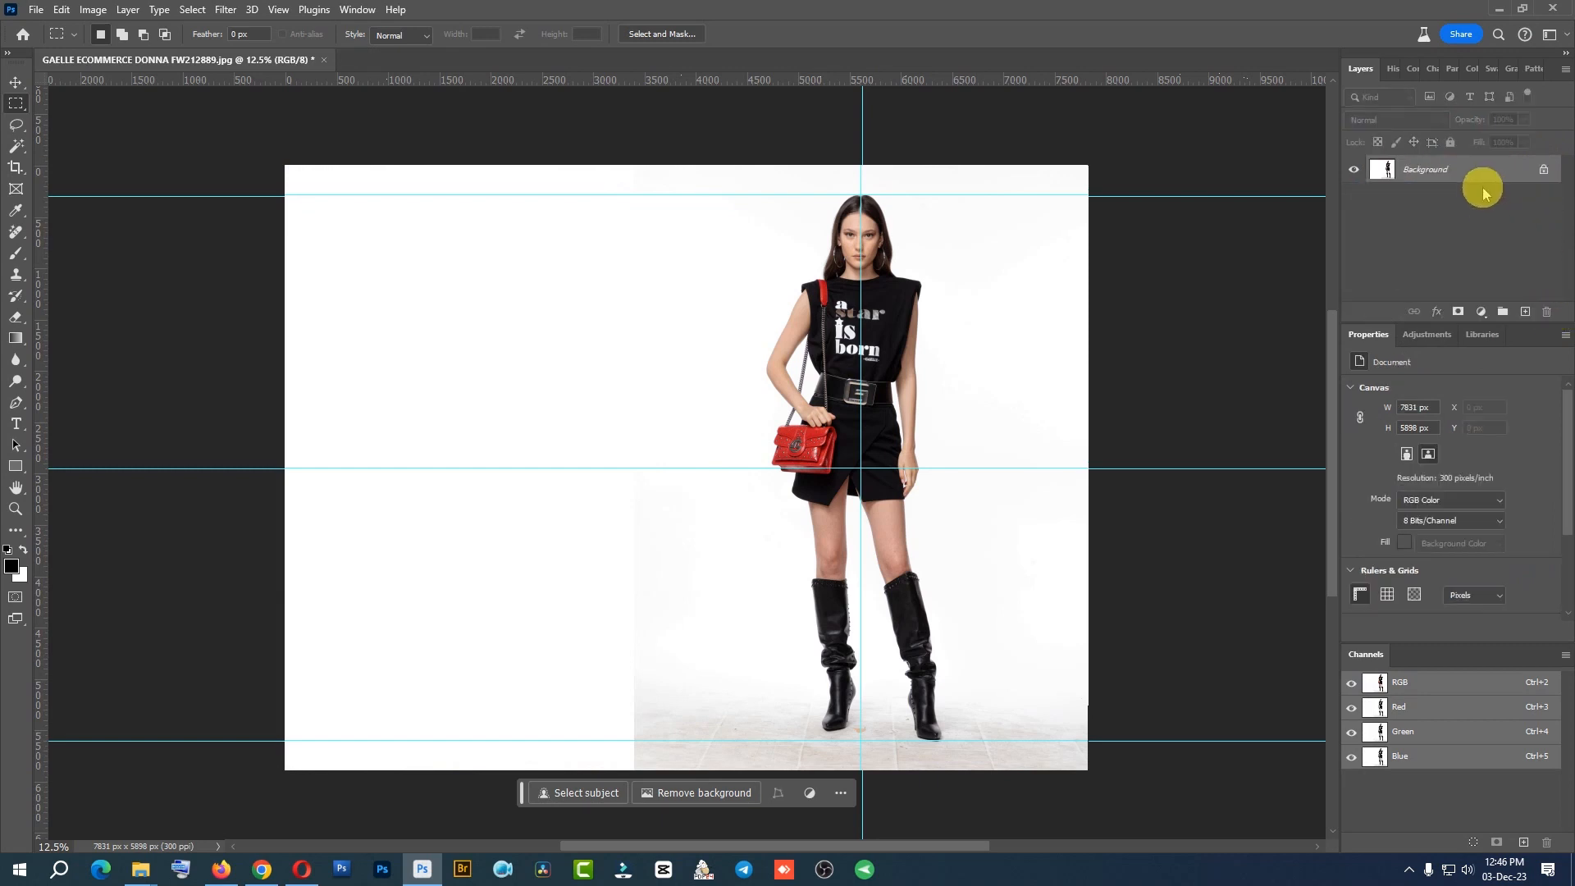
Duplicate the Background layer, select the model as the subject and add a layer mask that isolates her on the copy.
key(ctrl+j)
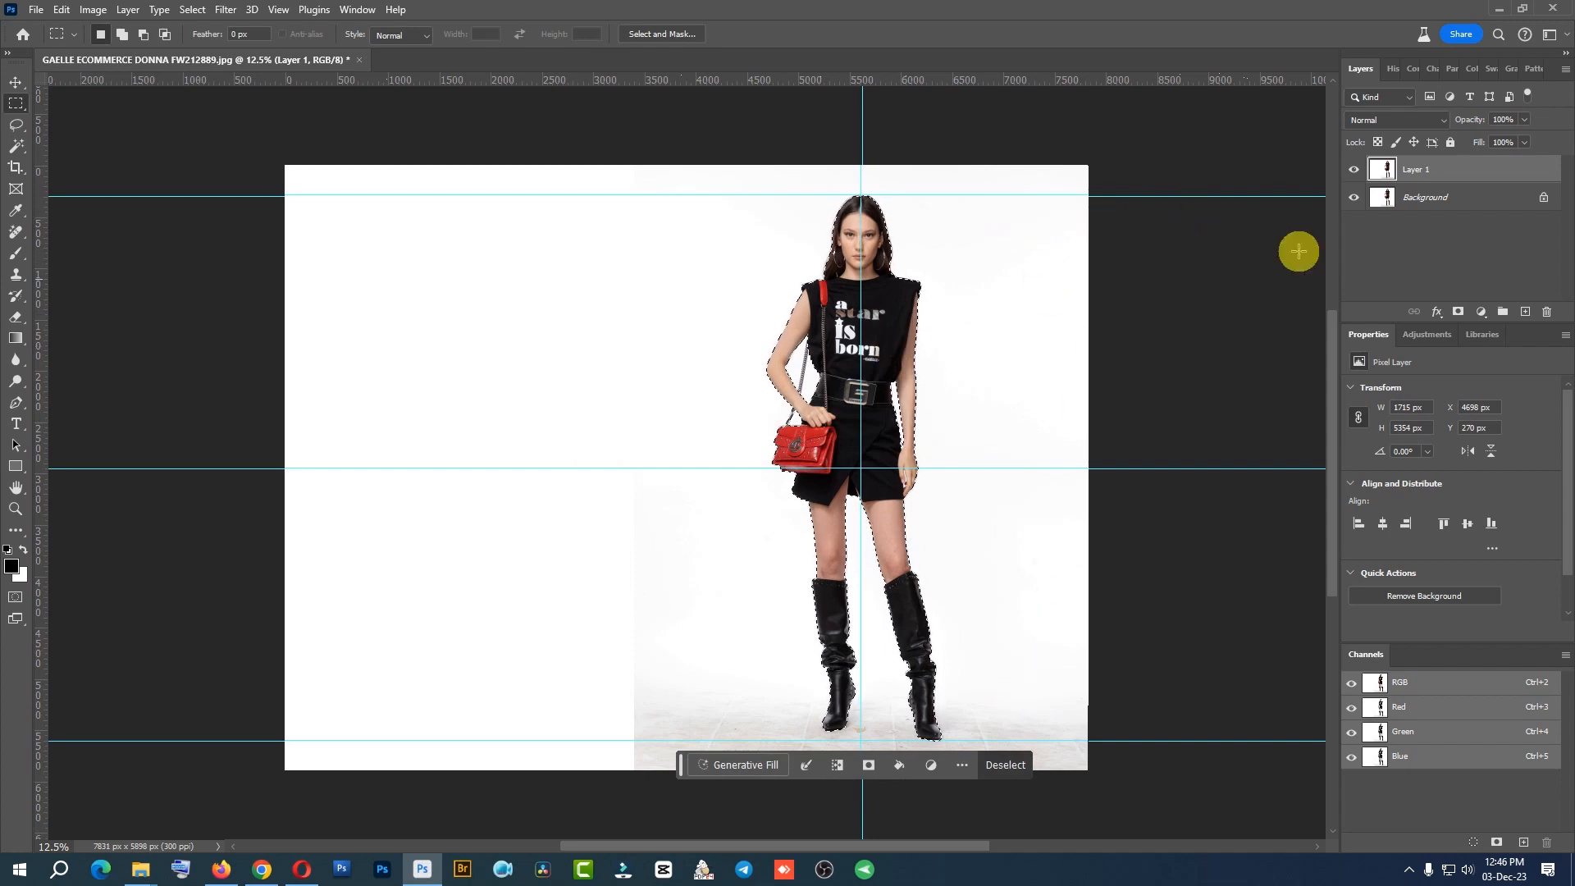
click(1457, 312)
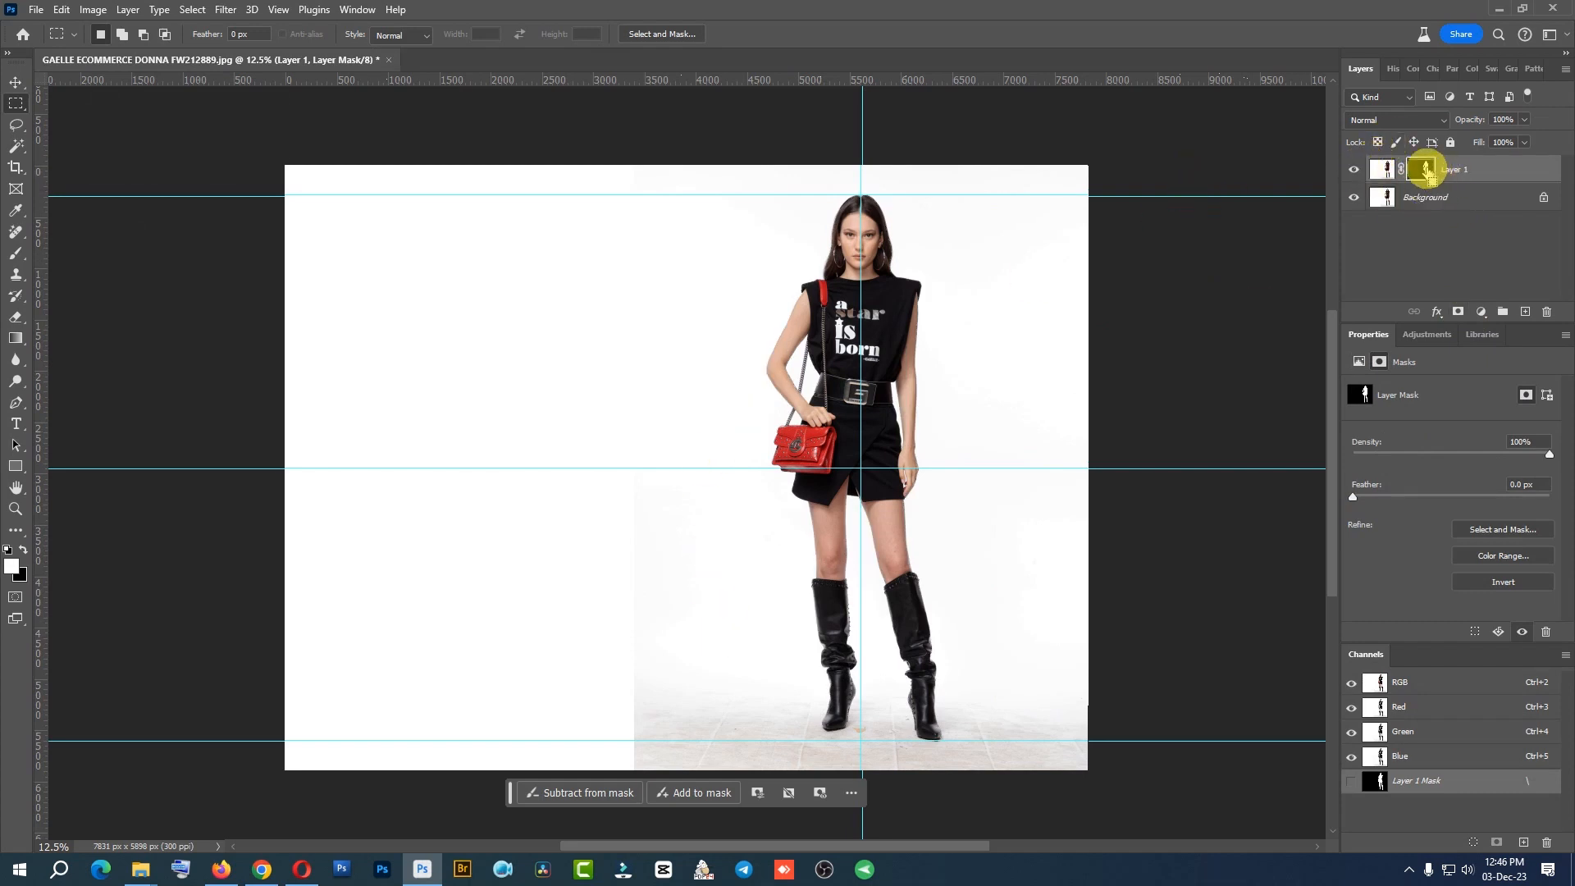
Load the model's mask as a selection, duplicate the Background layer beneath Layer 1 and hide Layer 1.
ctrl+click(1424, 170)
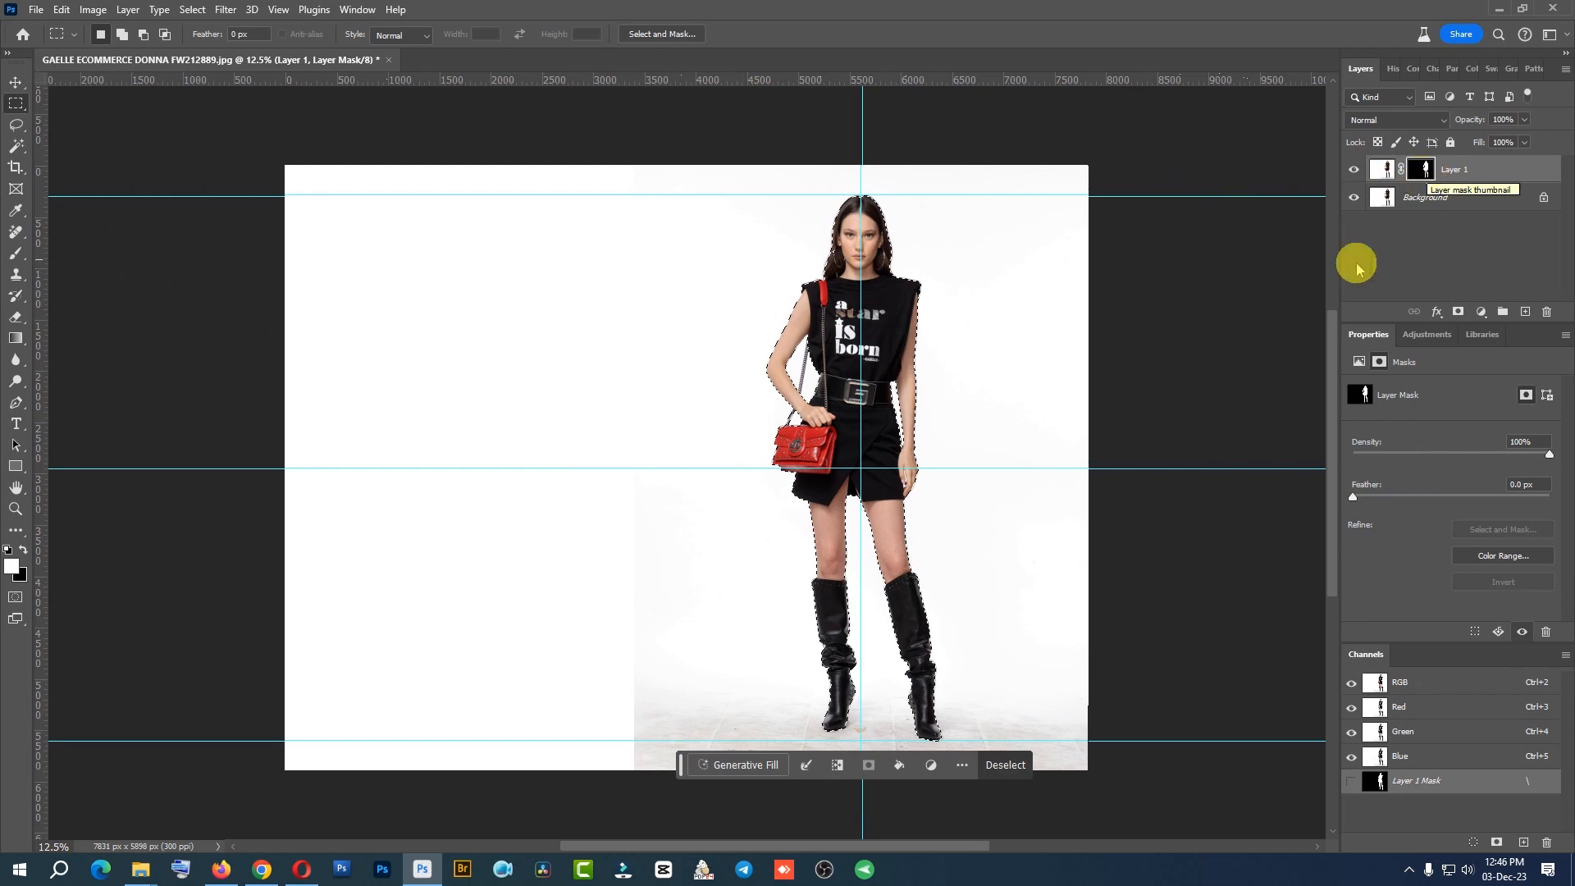
drag(1450, 199, 1526, 310)
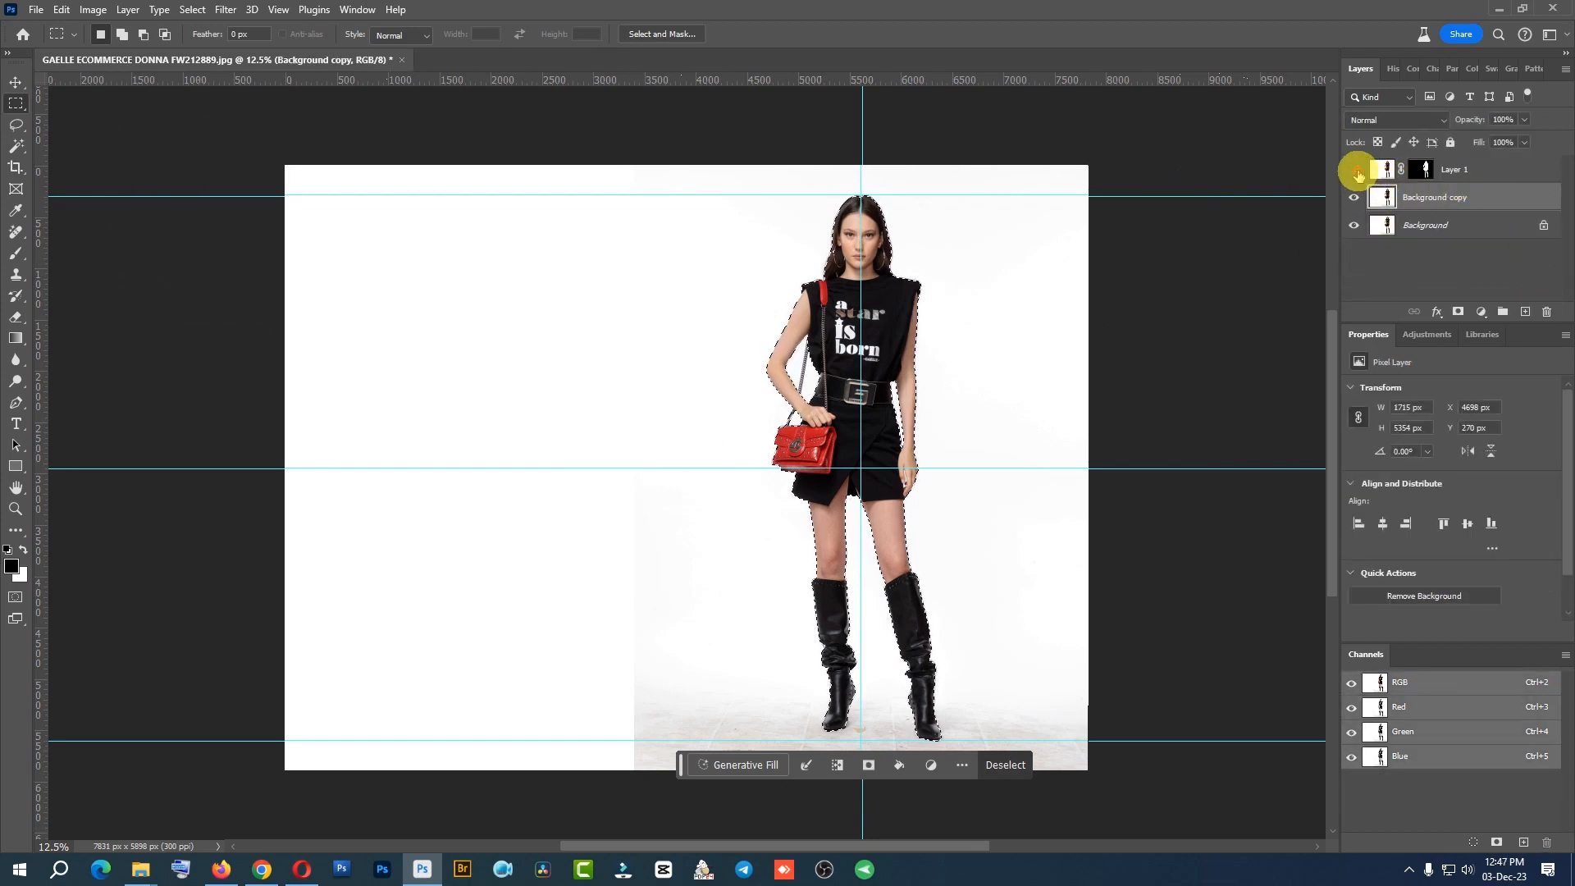
click(1355, 173)
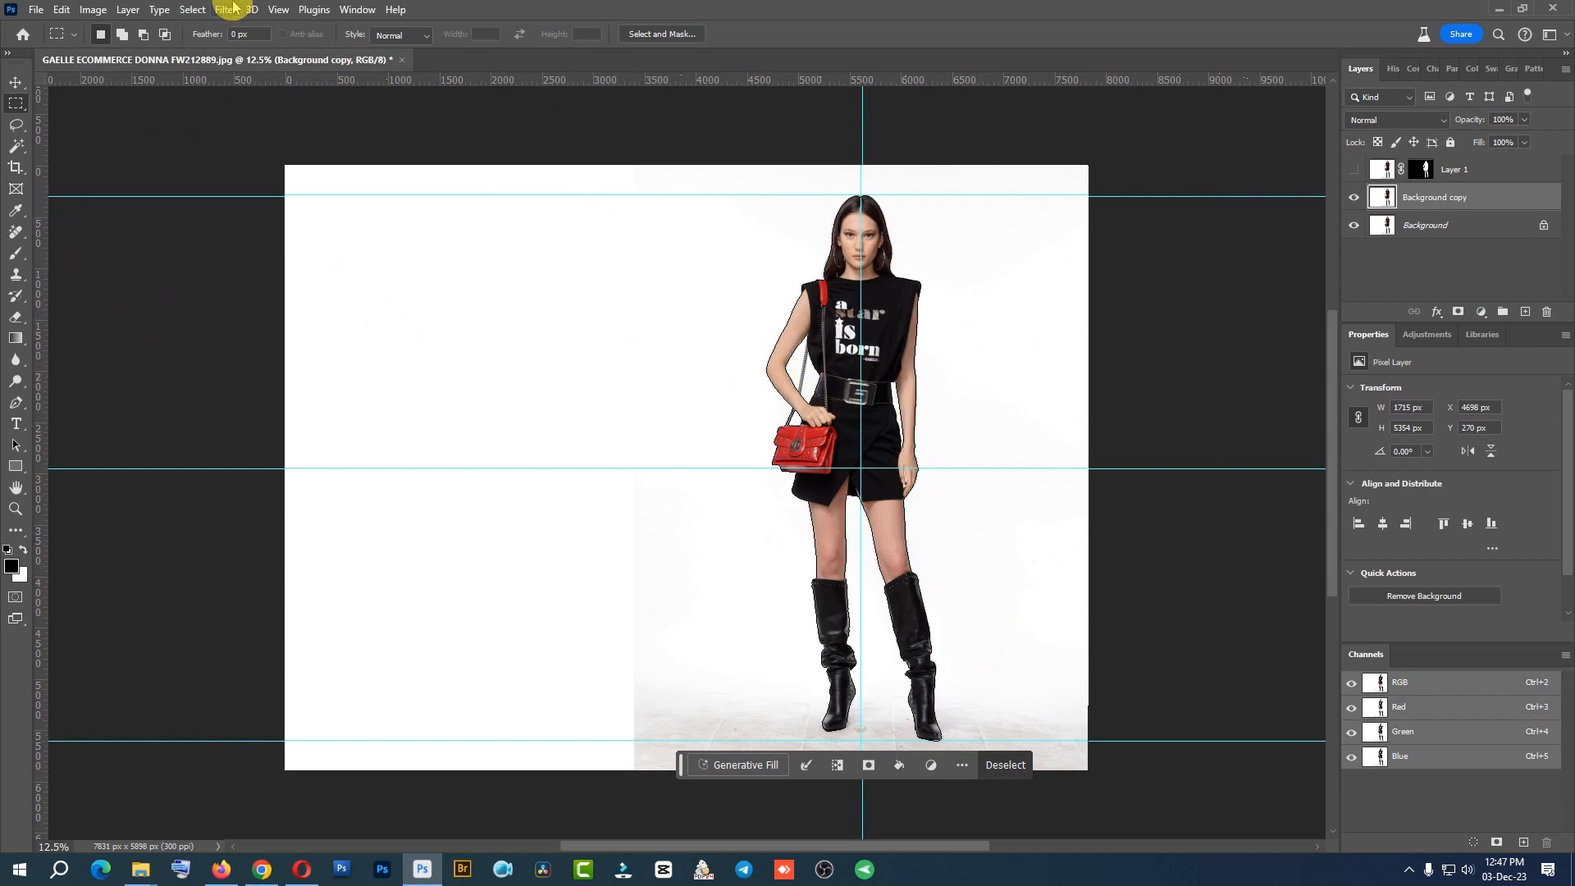
Expand the selection around the model by 10 pixels.
key(ctrl+space)
click(849, 303)
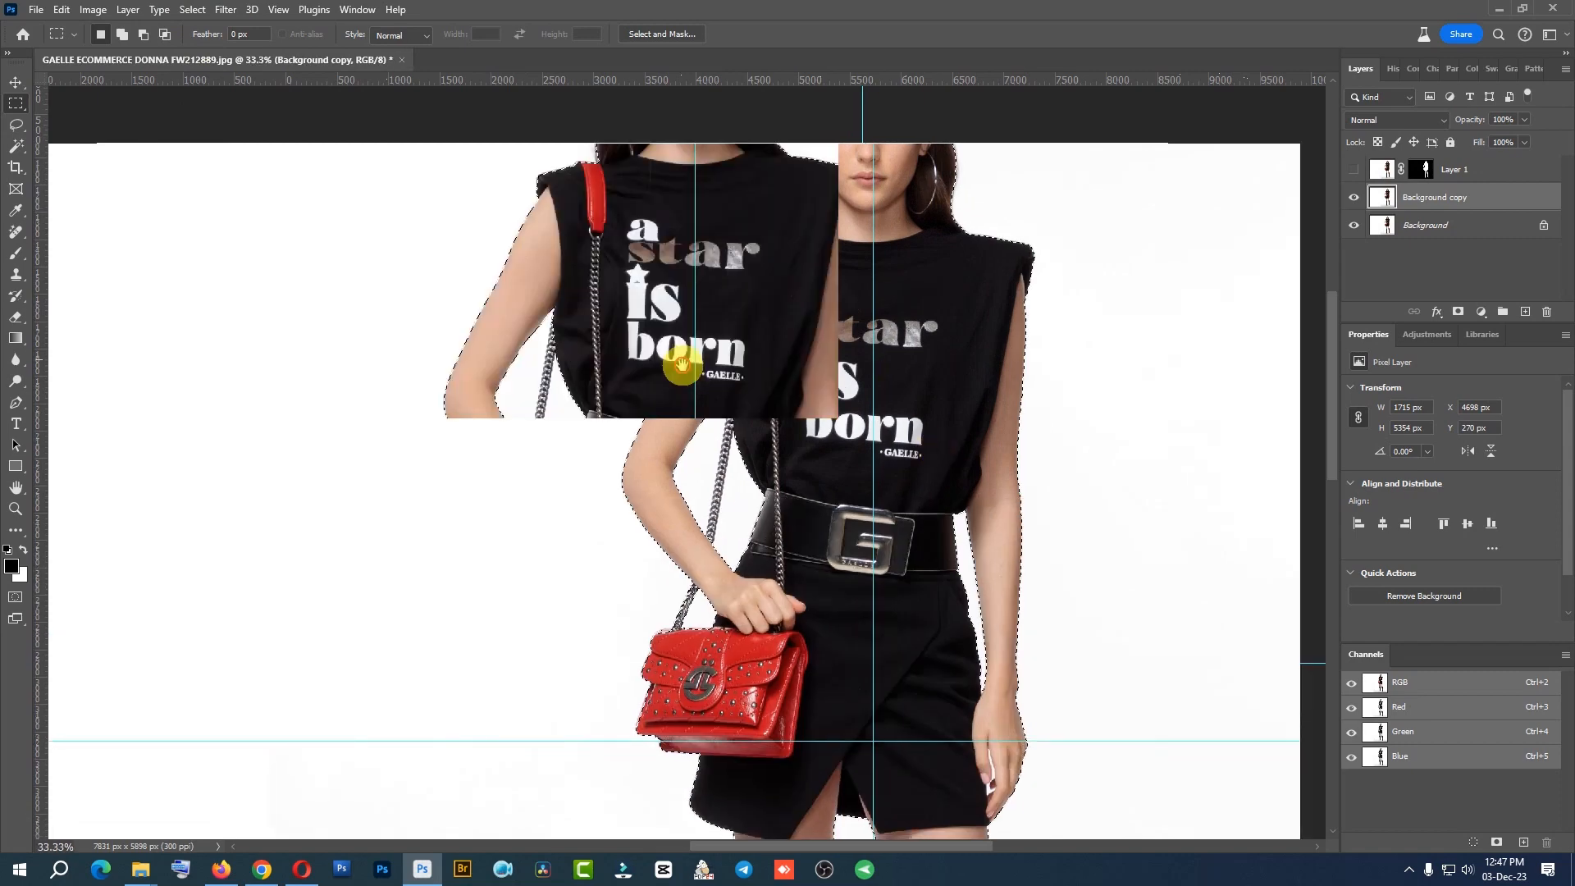
click(136, 10)
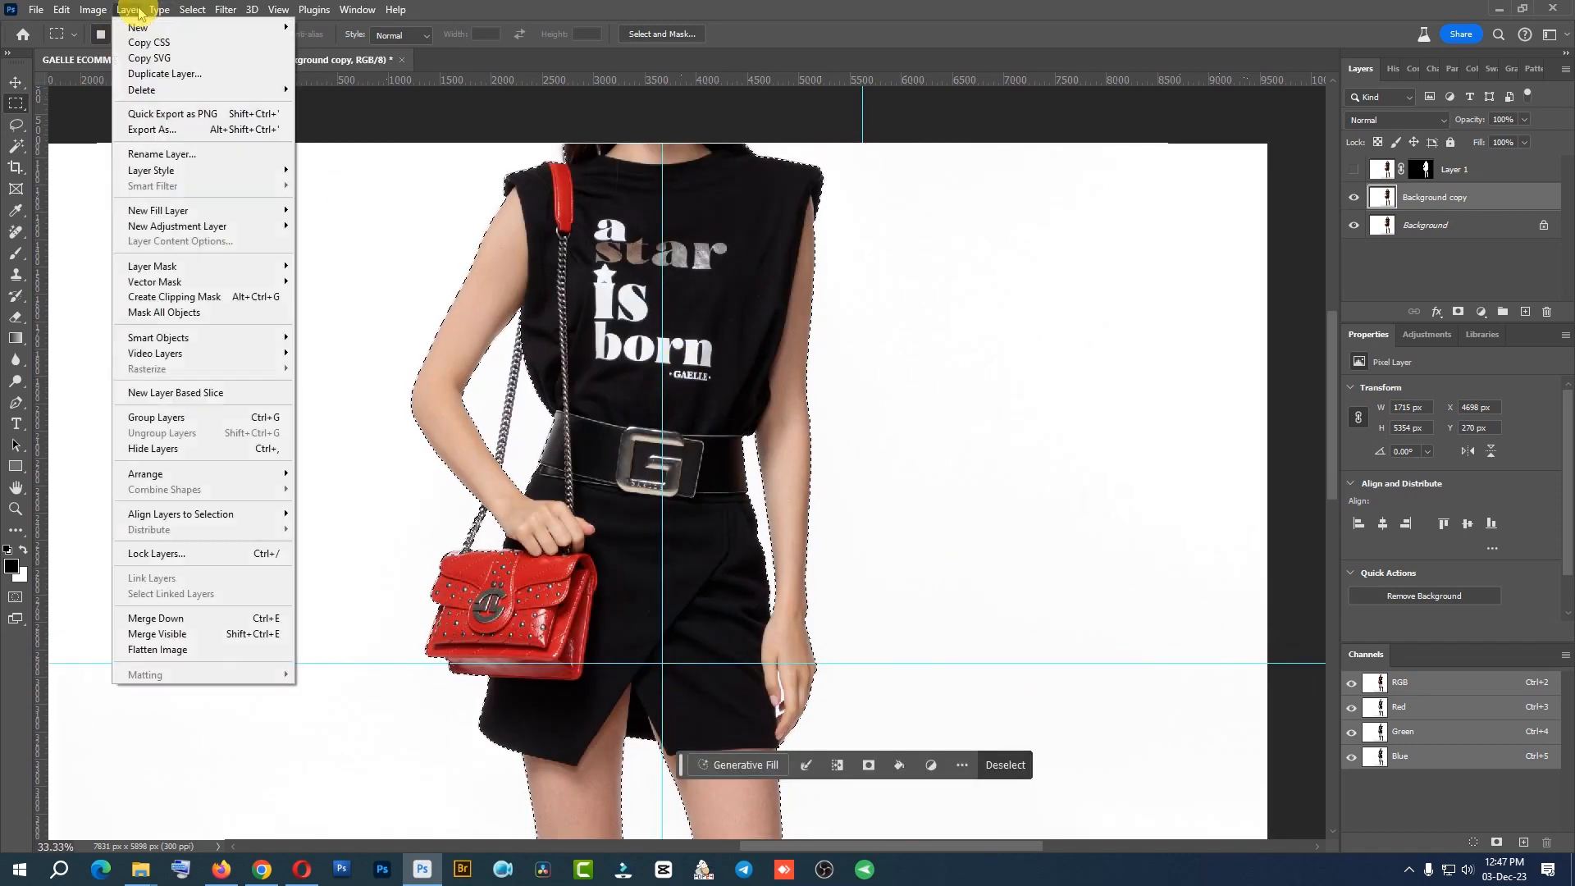
mouse_move(188, 10)
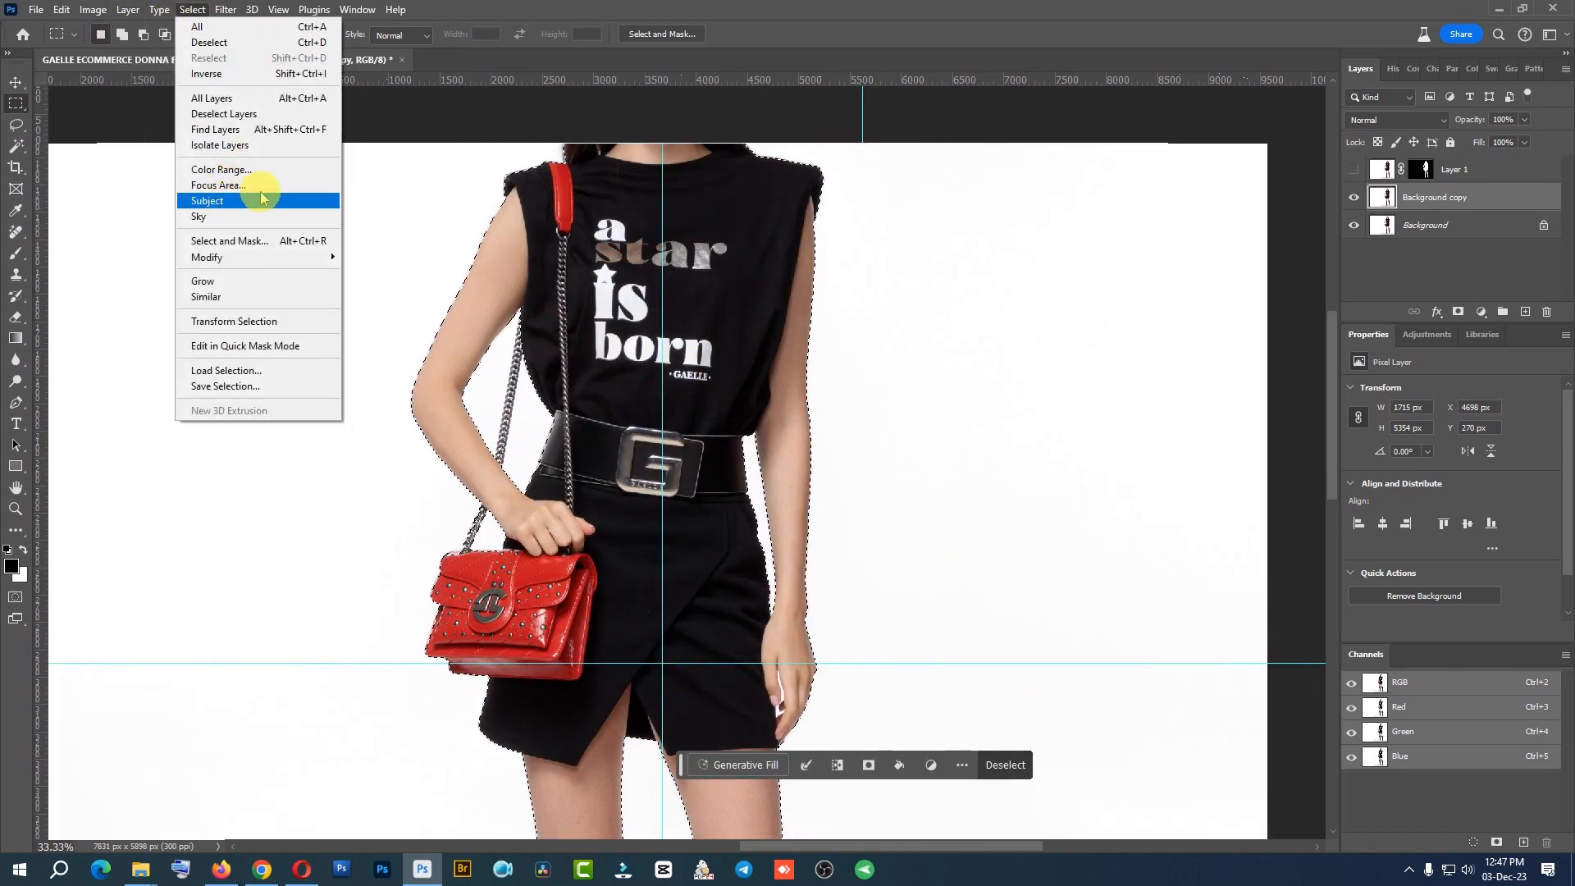
mouse_move(271, 256)
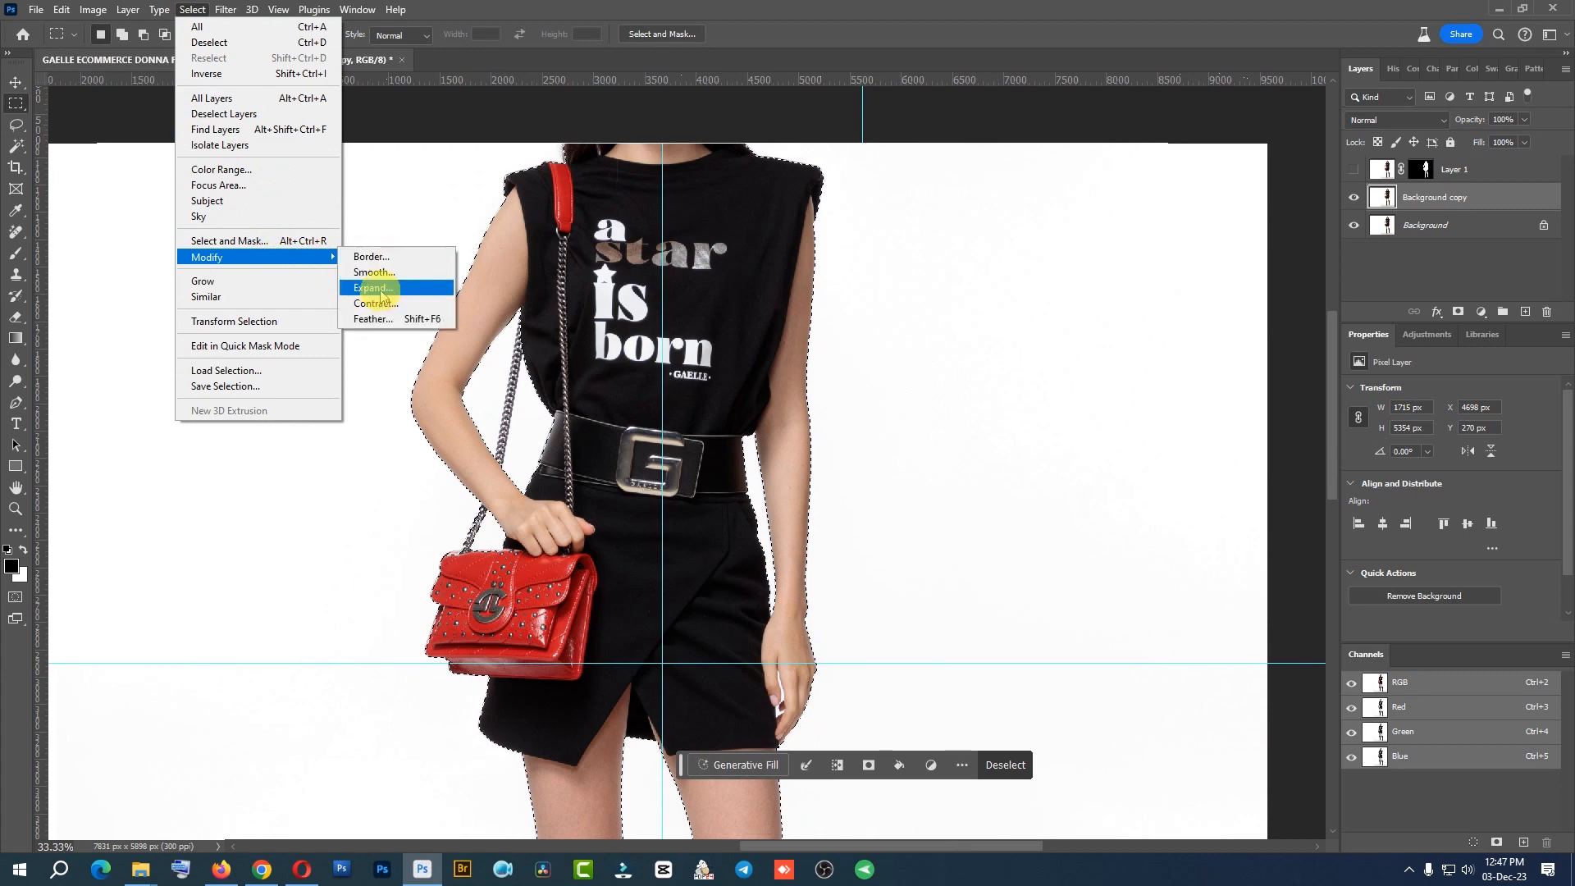
click(382, 291)
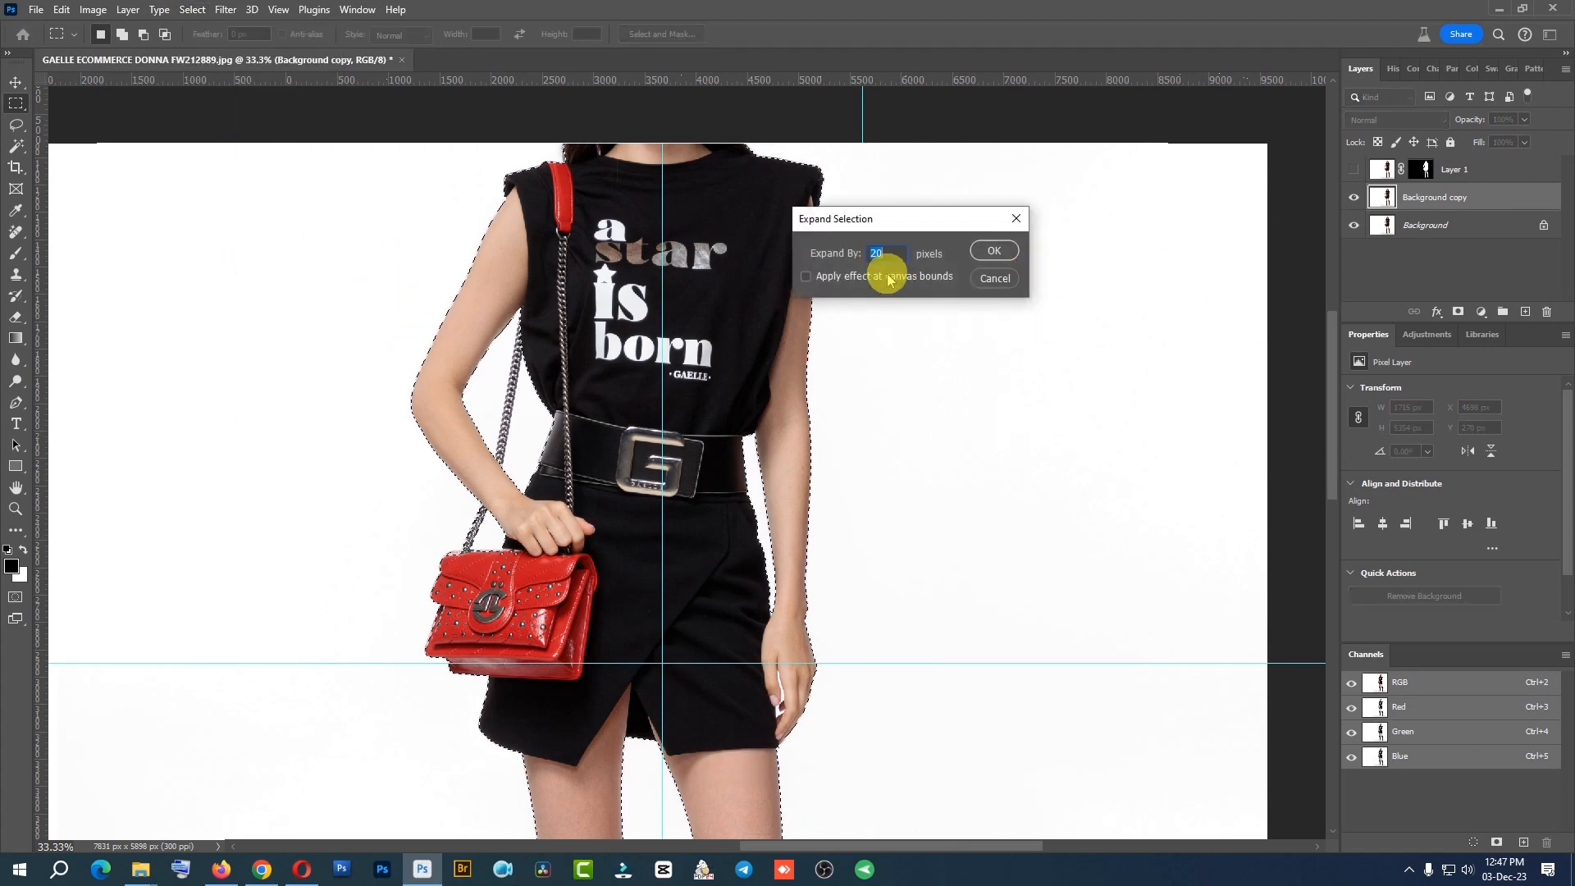
text(10)
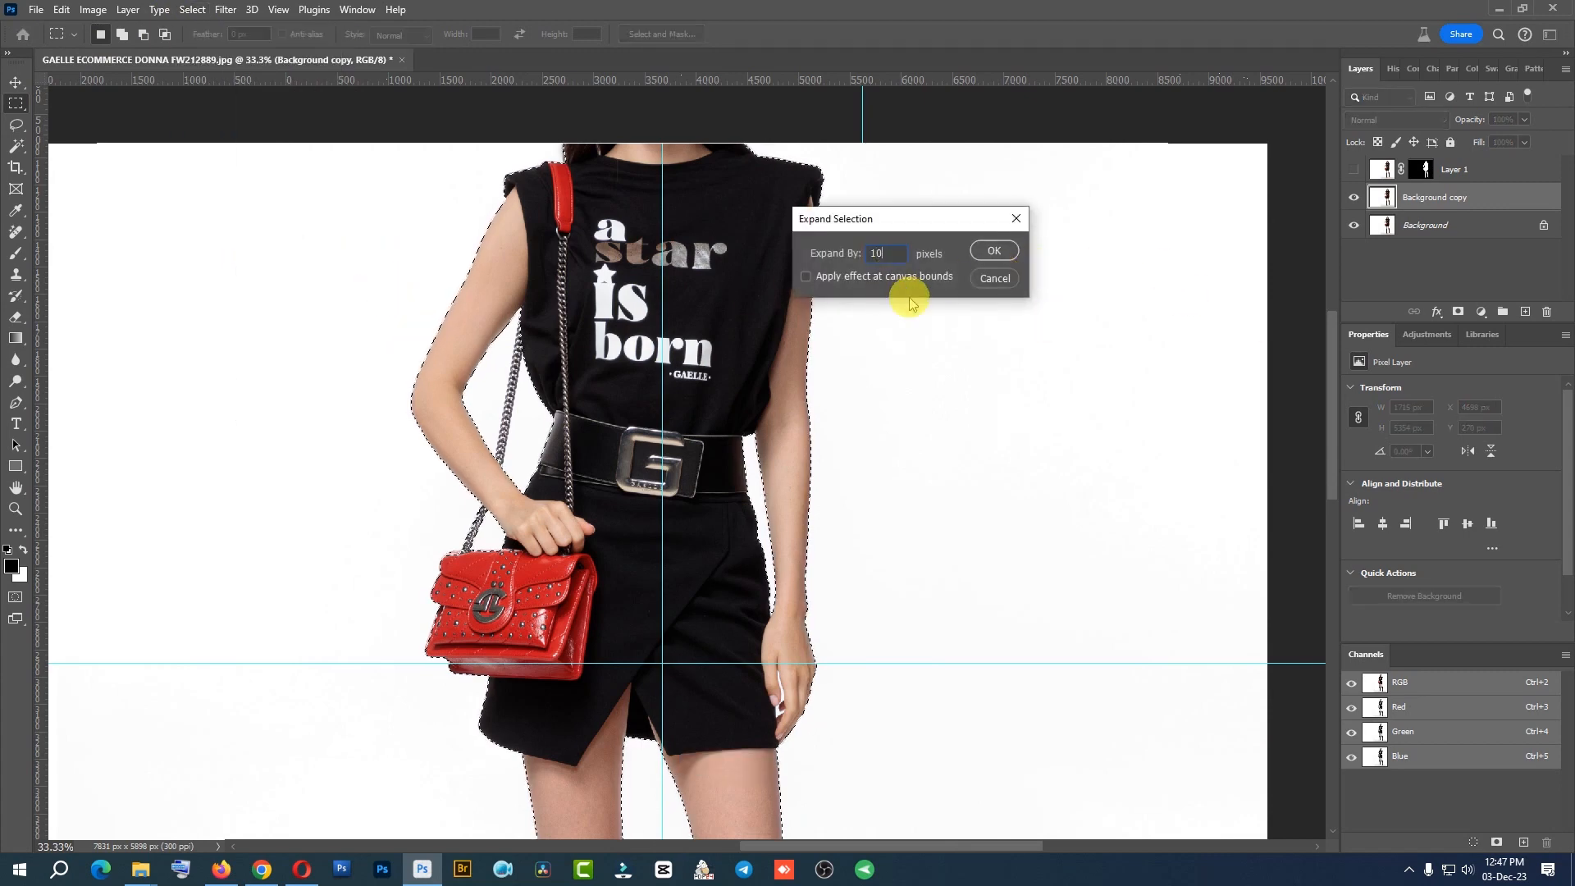
click(997, 250)
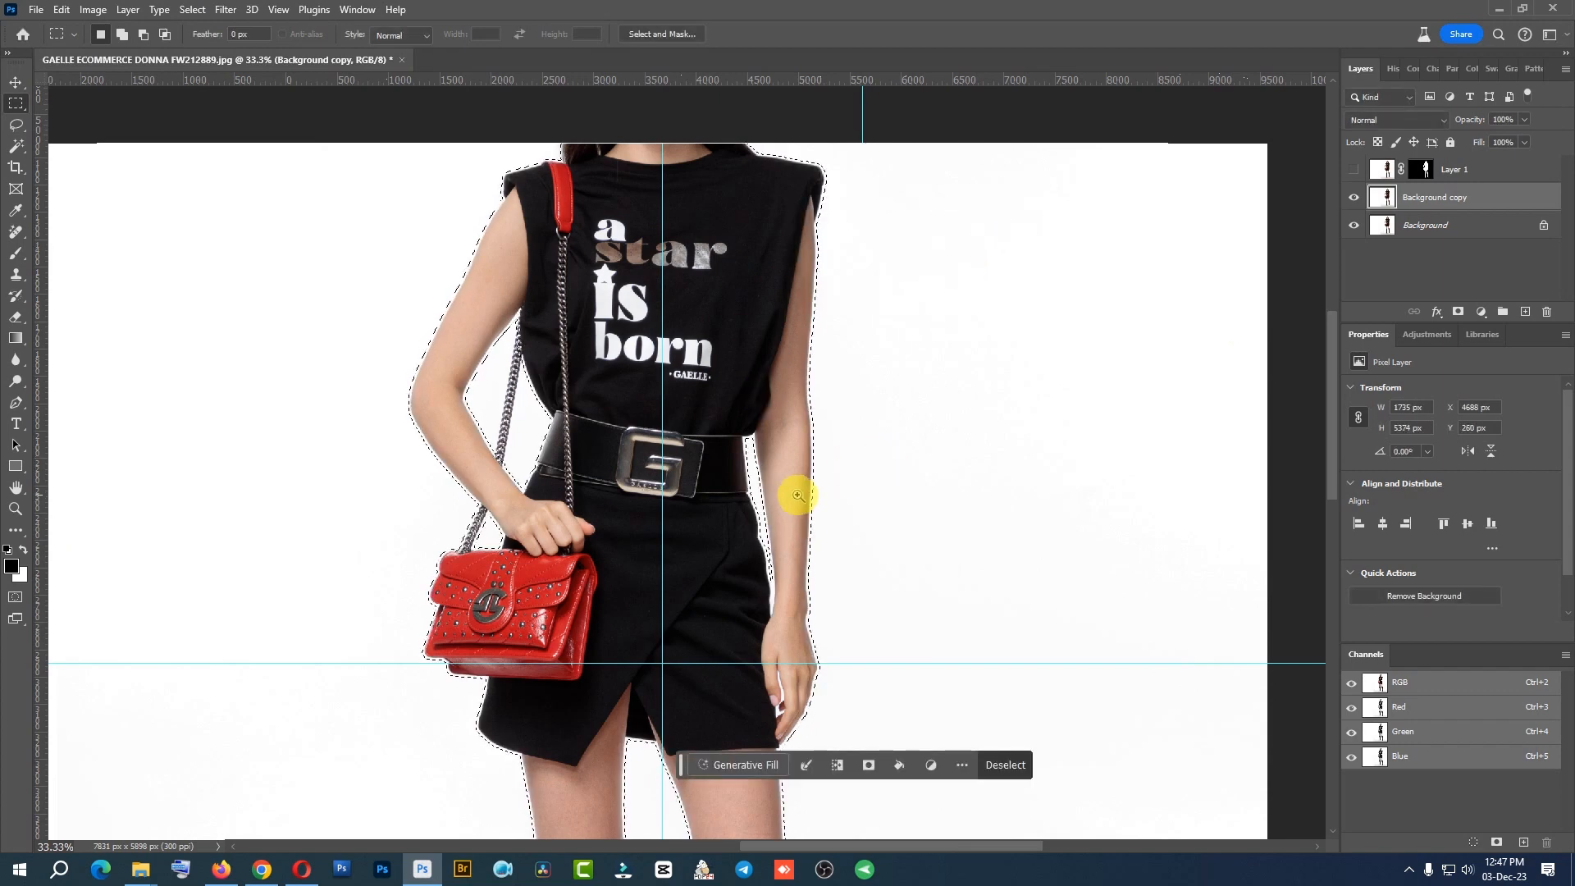
Inspect the expanded selection's edges around the model's arms, boots and head at close range.
ctrl+click(796, 495)
ctrl+click(798, 494)
alt+click(696, 499)
alt+click(696, 500)
alt+click(697, 500)
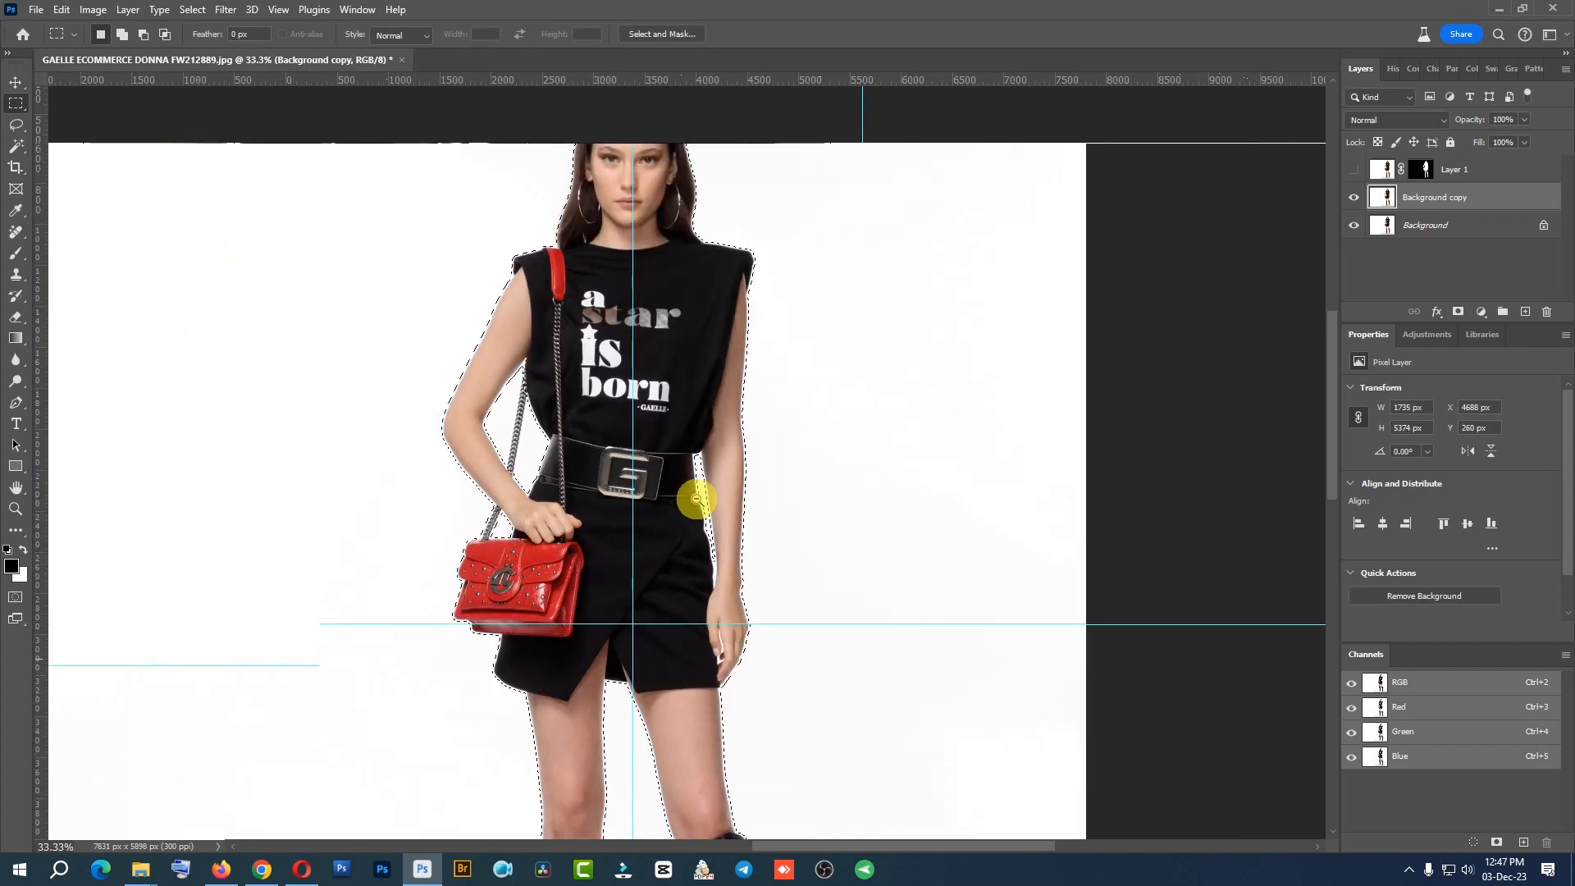
alt+click(702, 532)
alt+click(702, 623)
drag(693, 625, 629, 334)
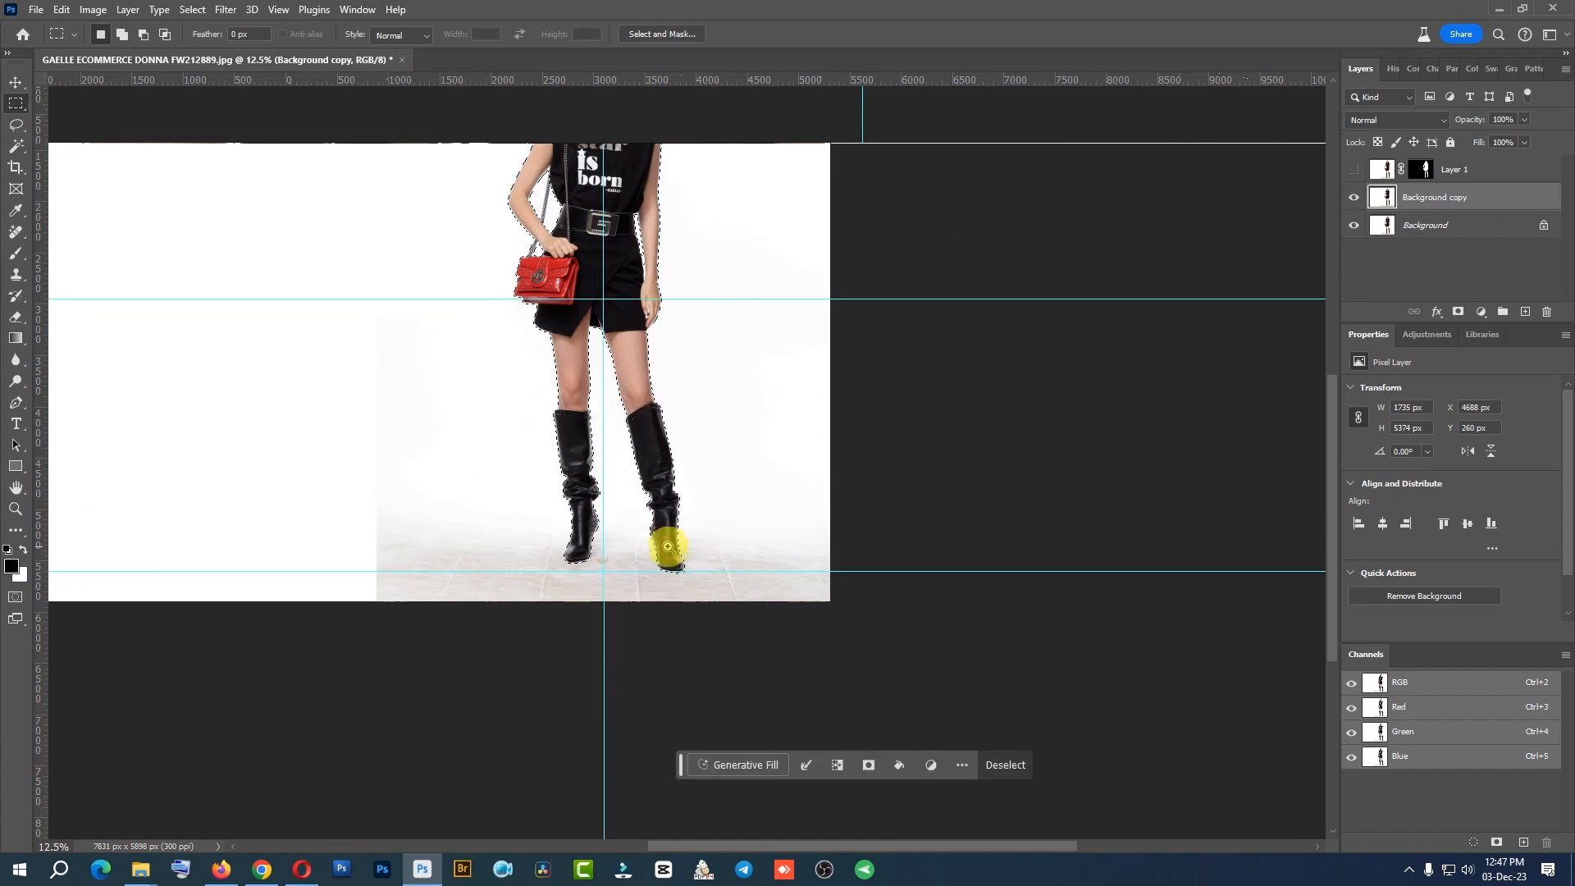
ctrl+click(669, 545)
ctrl+click(673, 545)
ctrl+click(673, 545)
ctrl+click(704, 622)
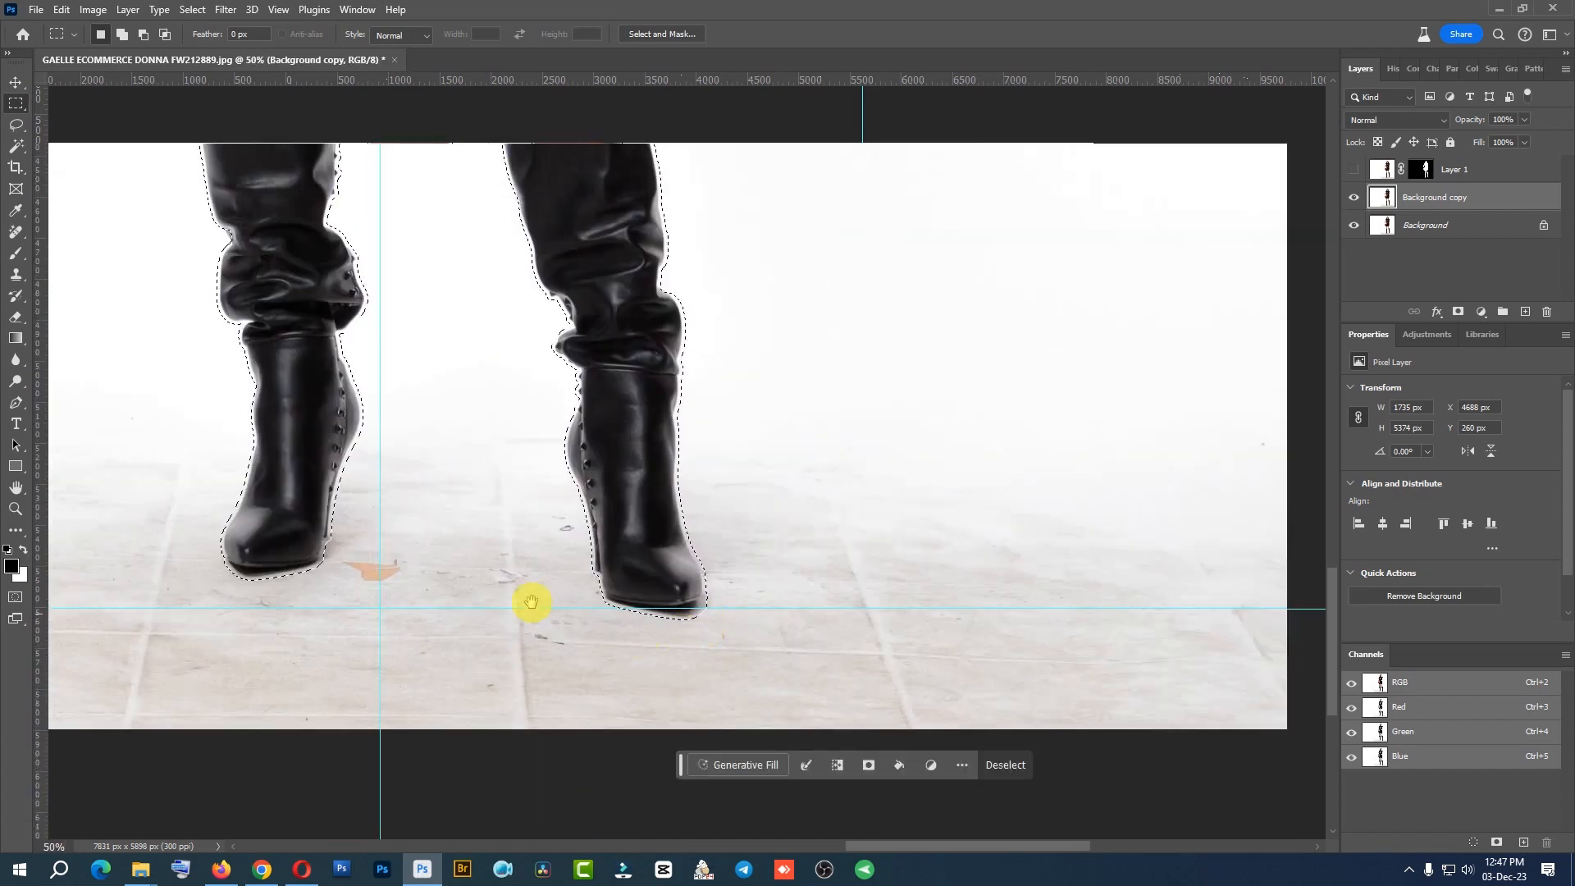
drag(431, 530, 617, 634)
scroll(656, 597, up, 3)
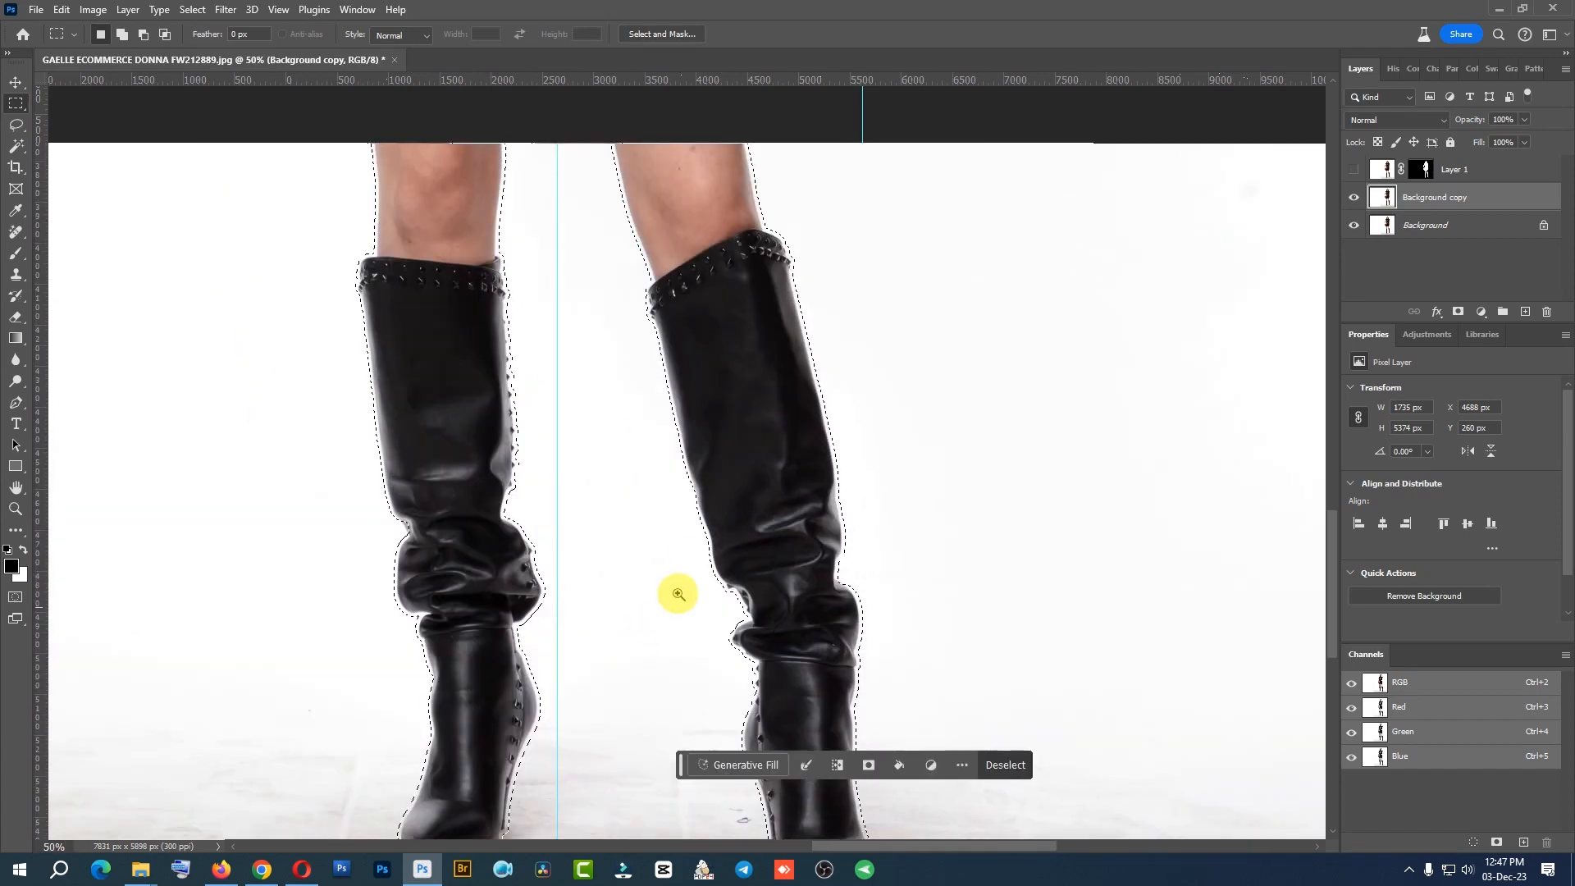
drag(640, 541, 697, 579)
alt+click(582, 426)
alt+click(582, 426)
alt+click(582, 425)
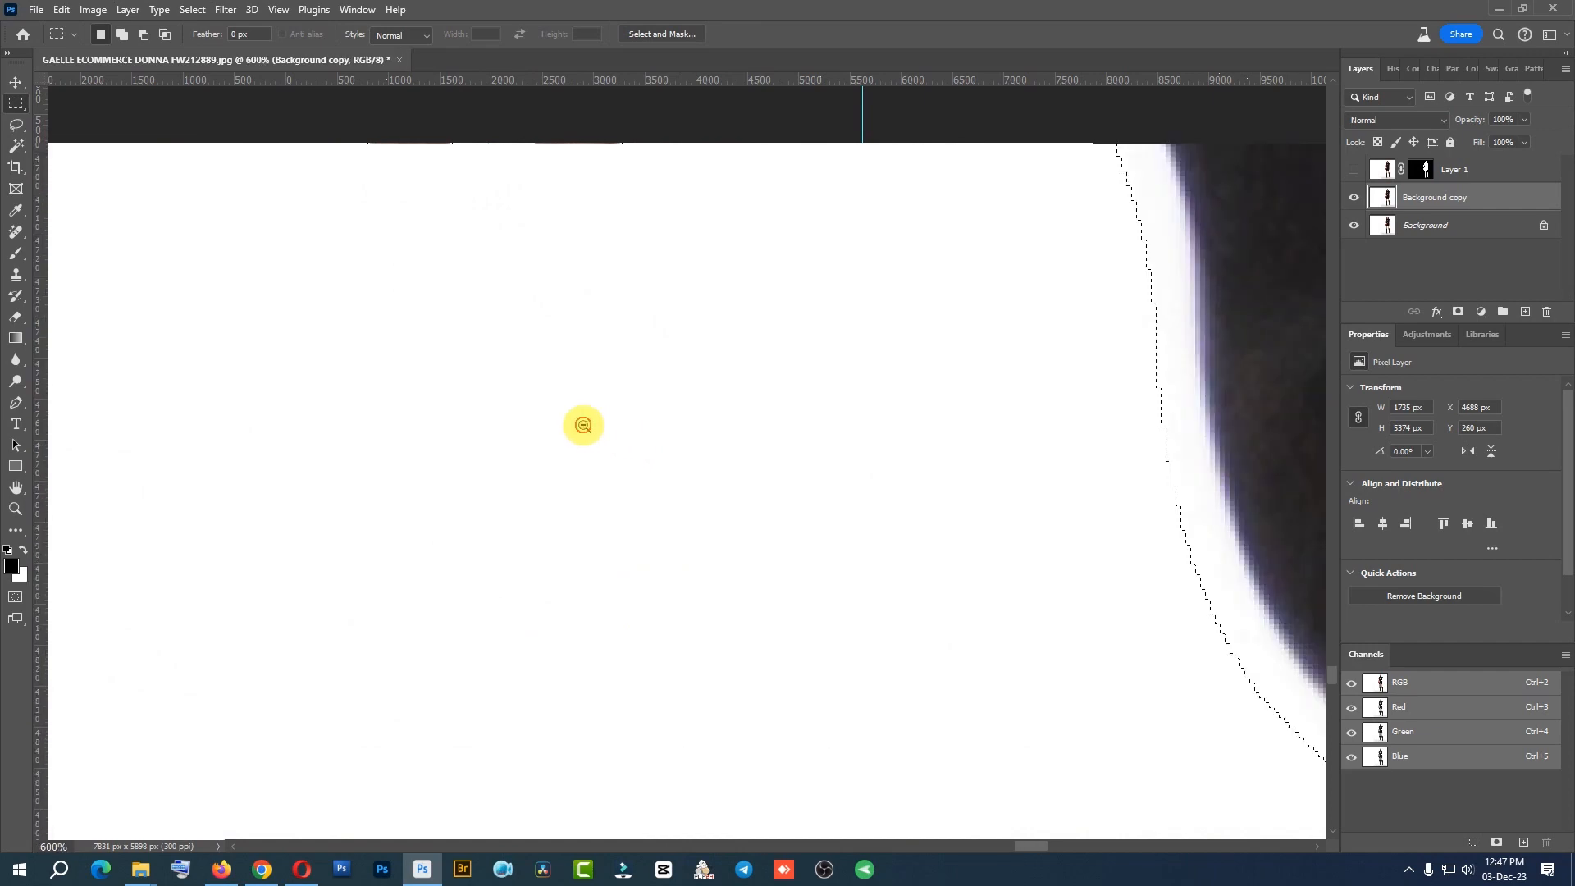
alt+click(583, 425)
alt+click(585, 425)
alt+click(584, 425)
alt+click(585, 425)
alt+click(585, 425)
alt+click(585, 425)
alt+click(585, 425)
alt+click(585, 425)
alt+click(584, 425)
alt+click(585, 425)
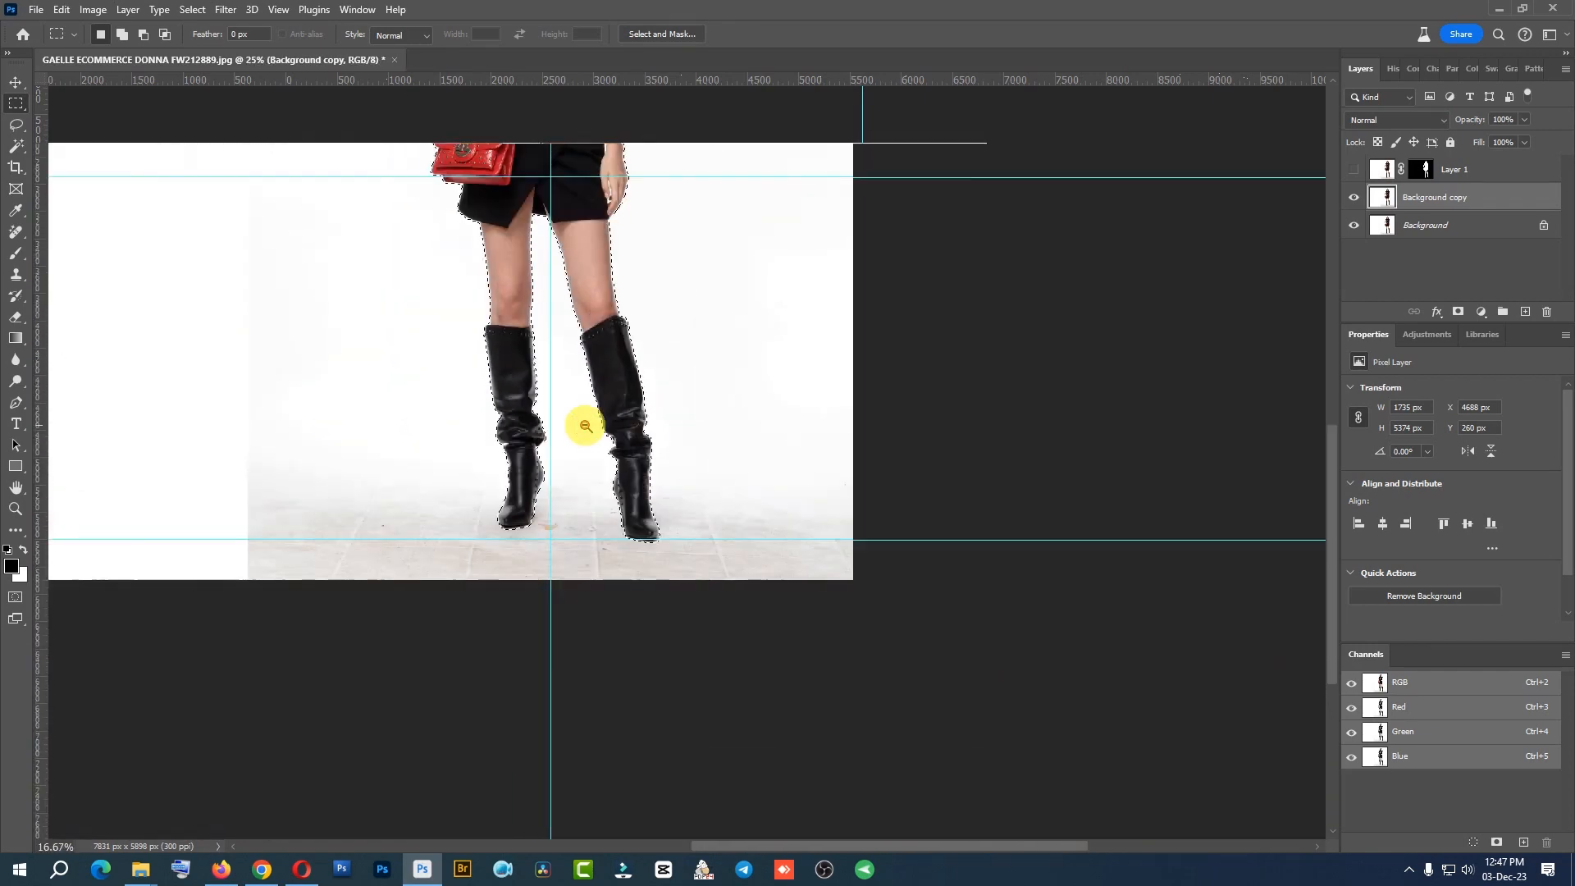
alt+click(585, 425)
drag(614, 290, 615, 520)
scroll(590, 323, up, 3)
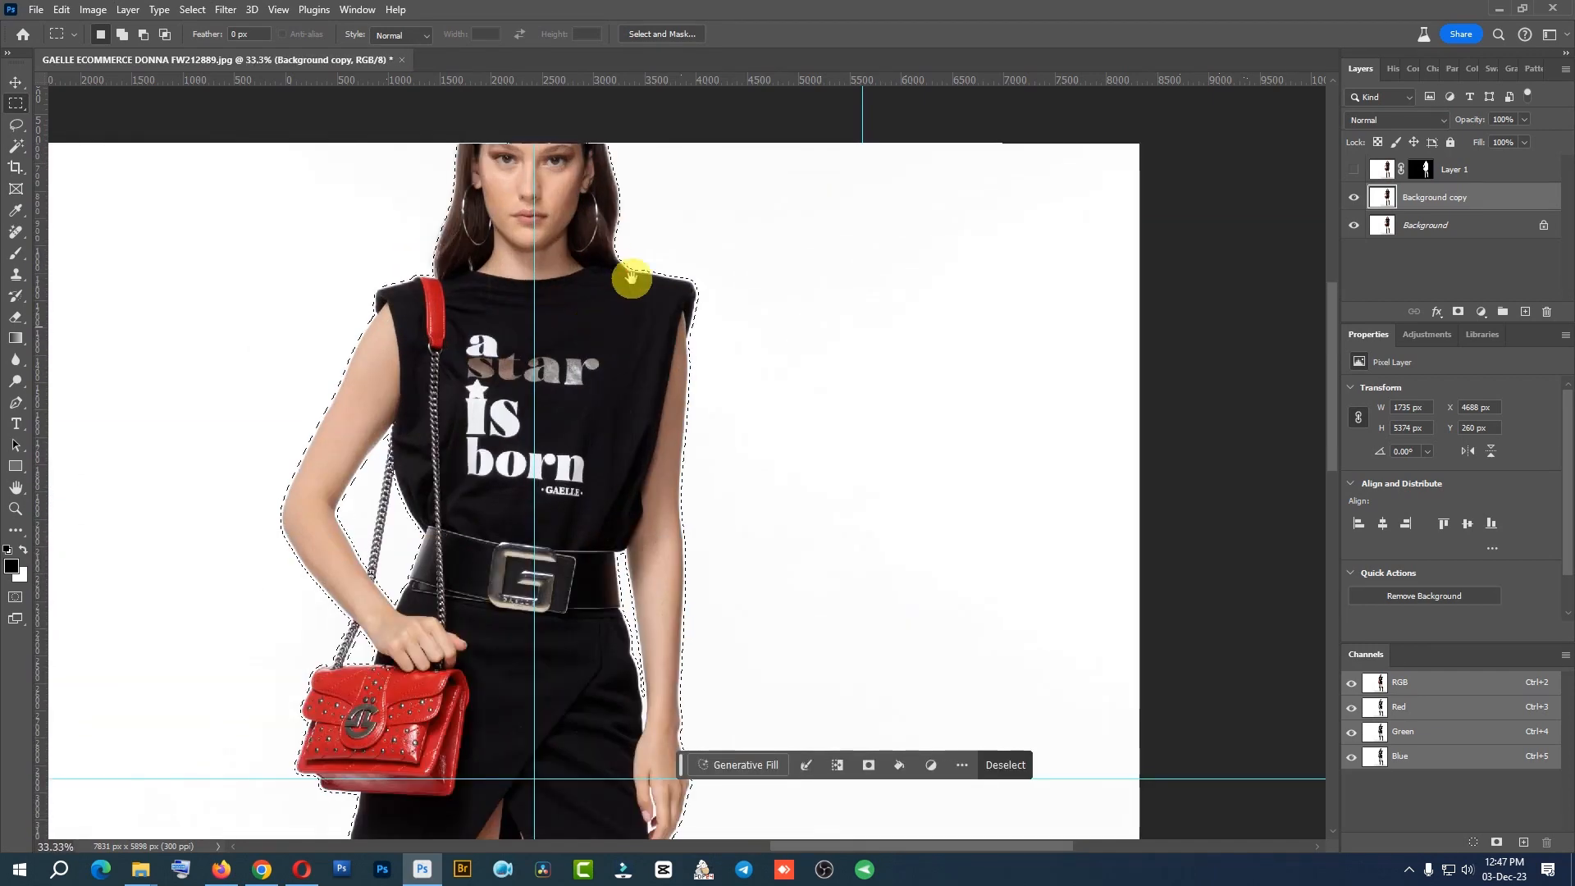
drag(632, 282, 678, 402)
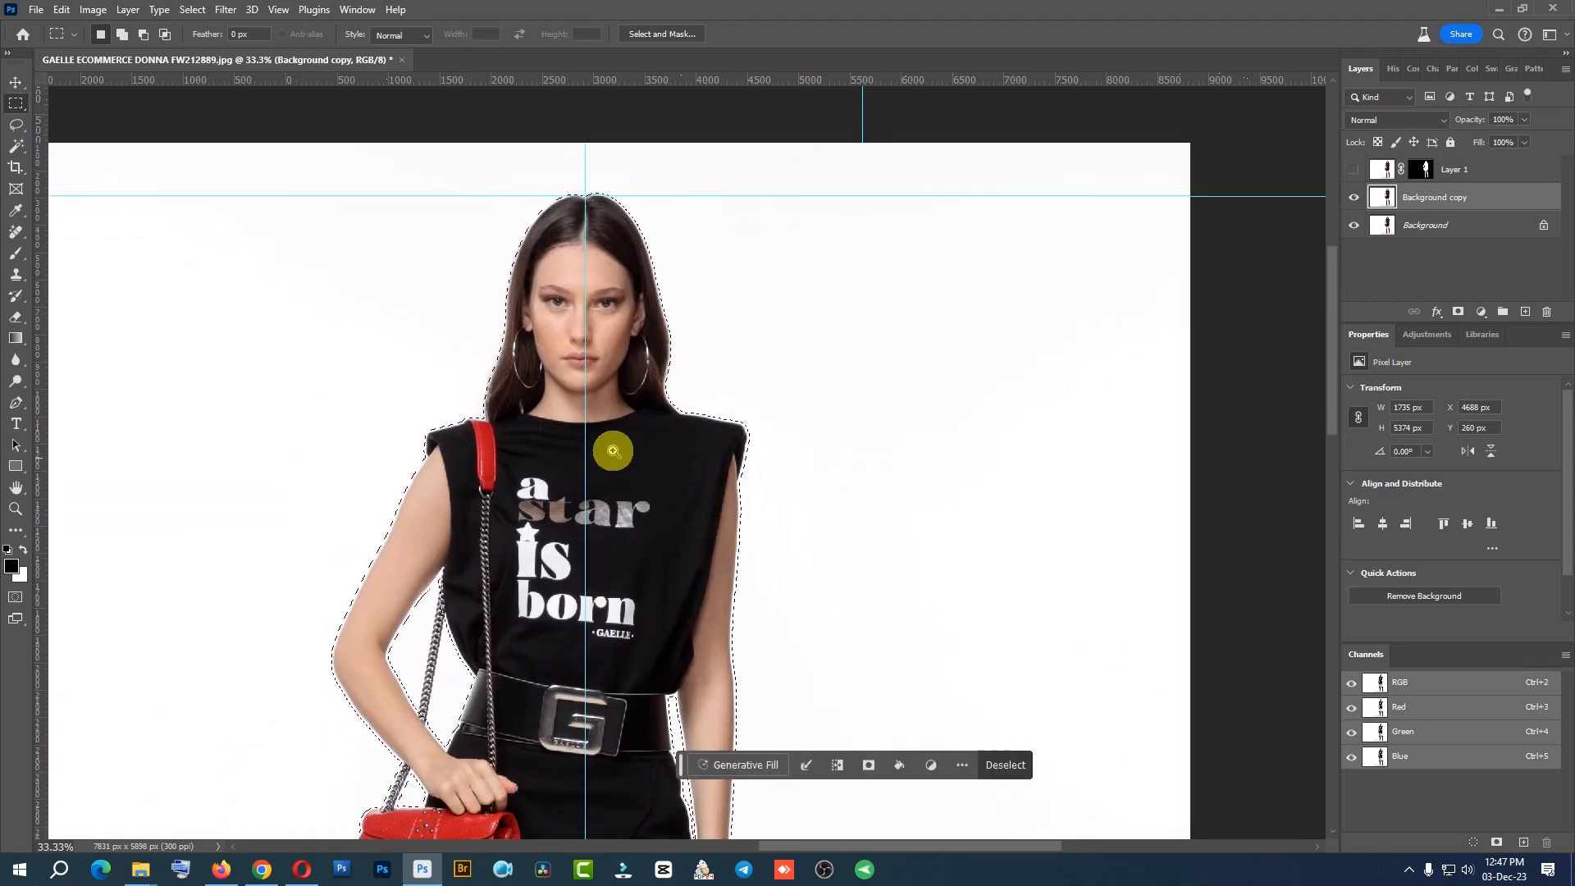
alt+click(616, 425)
alt+click(616, 425)
drag(590, 534, 612, 415)
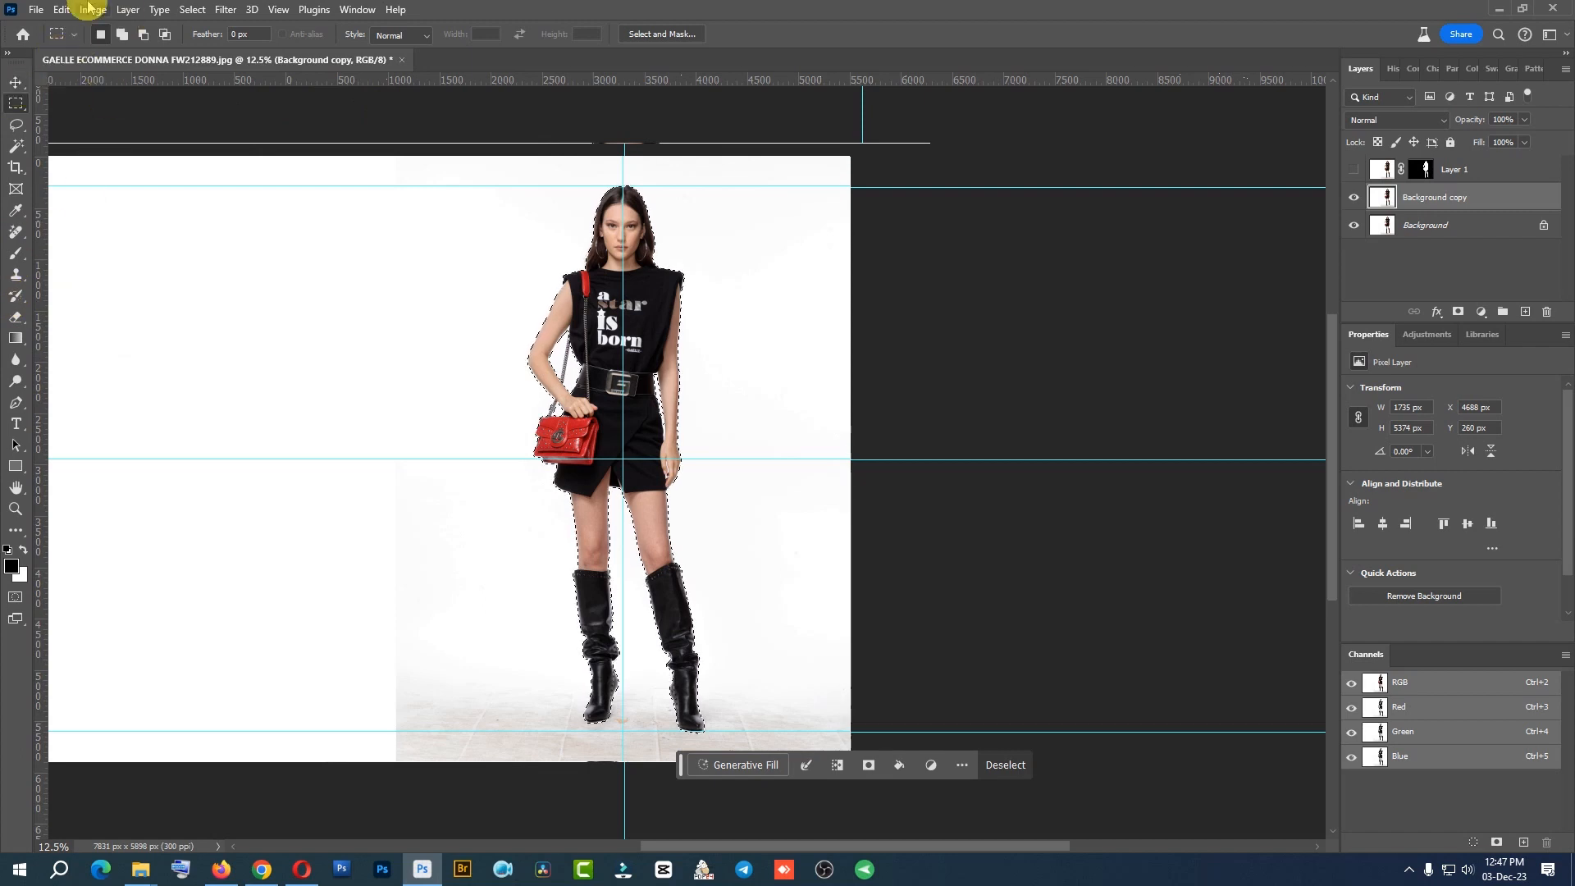
Remove the model from the Background copy with Content-Aware Fill, using Auto sampling and output to a new layer.
click(63, 10)
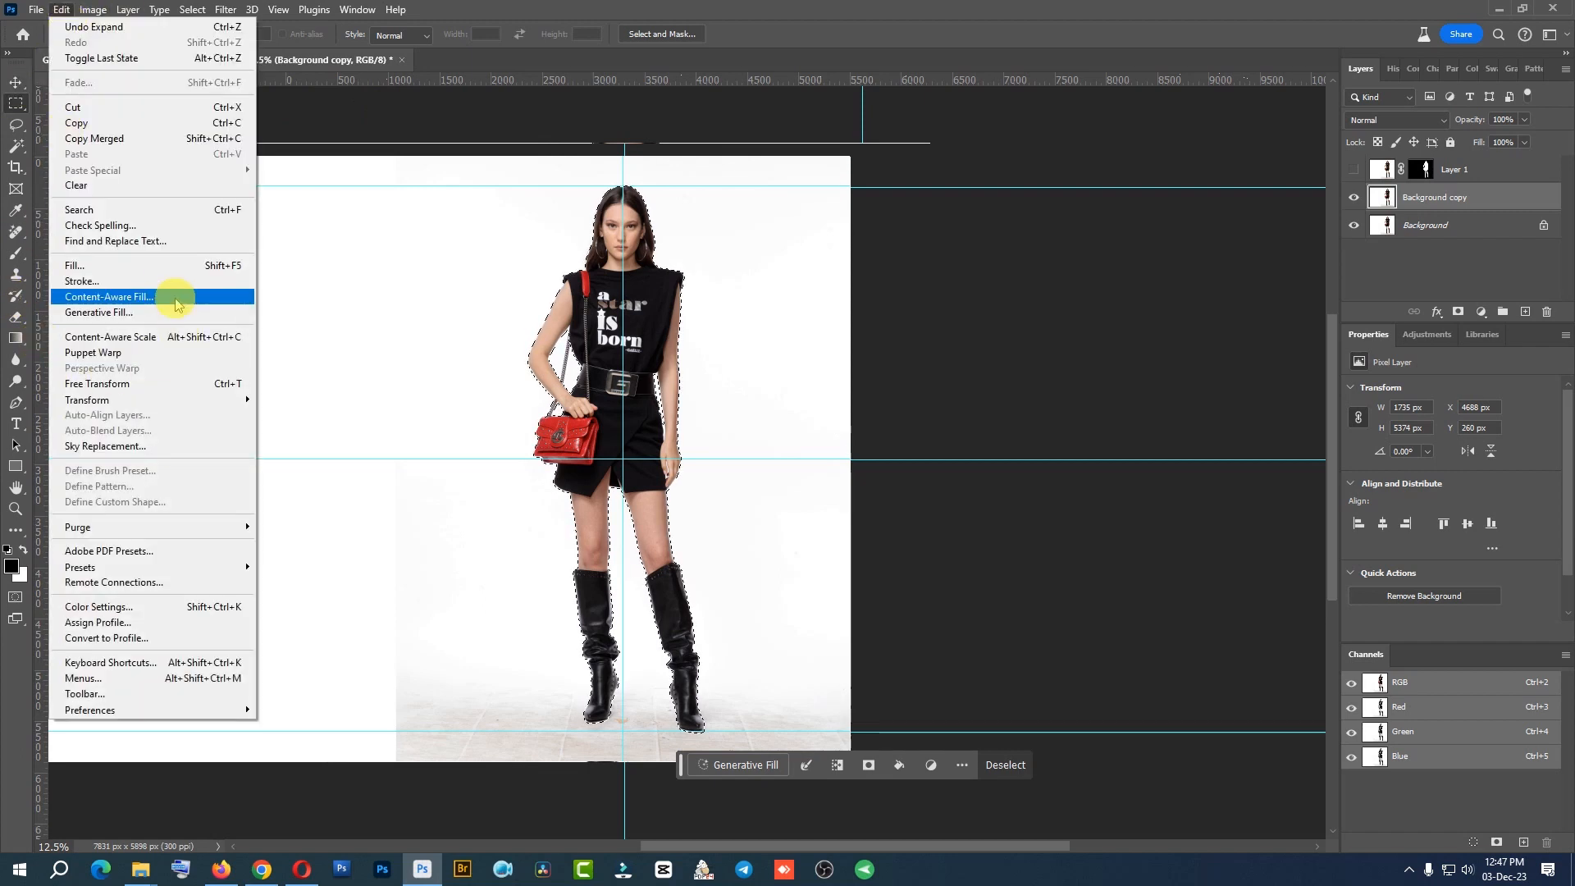
click(159, 297)
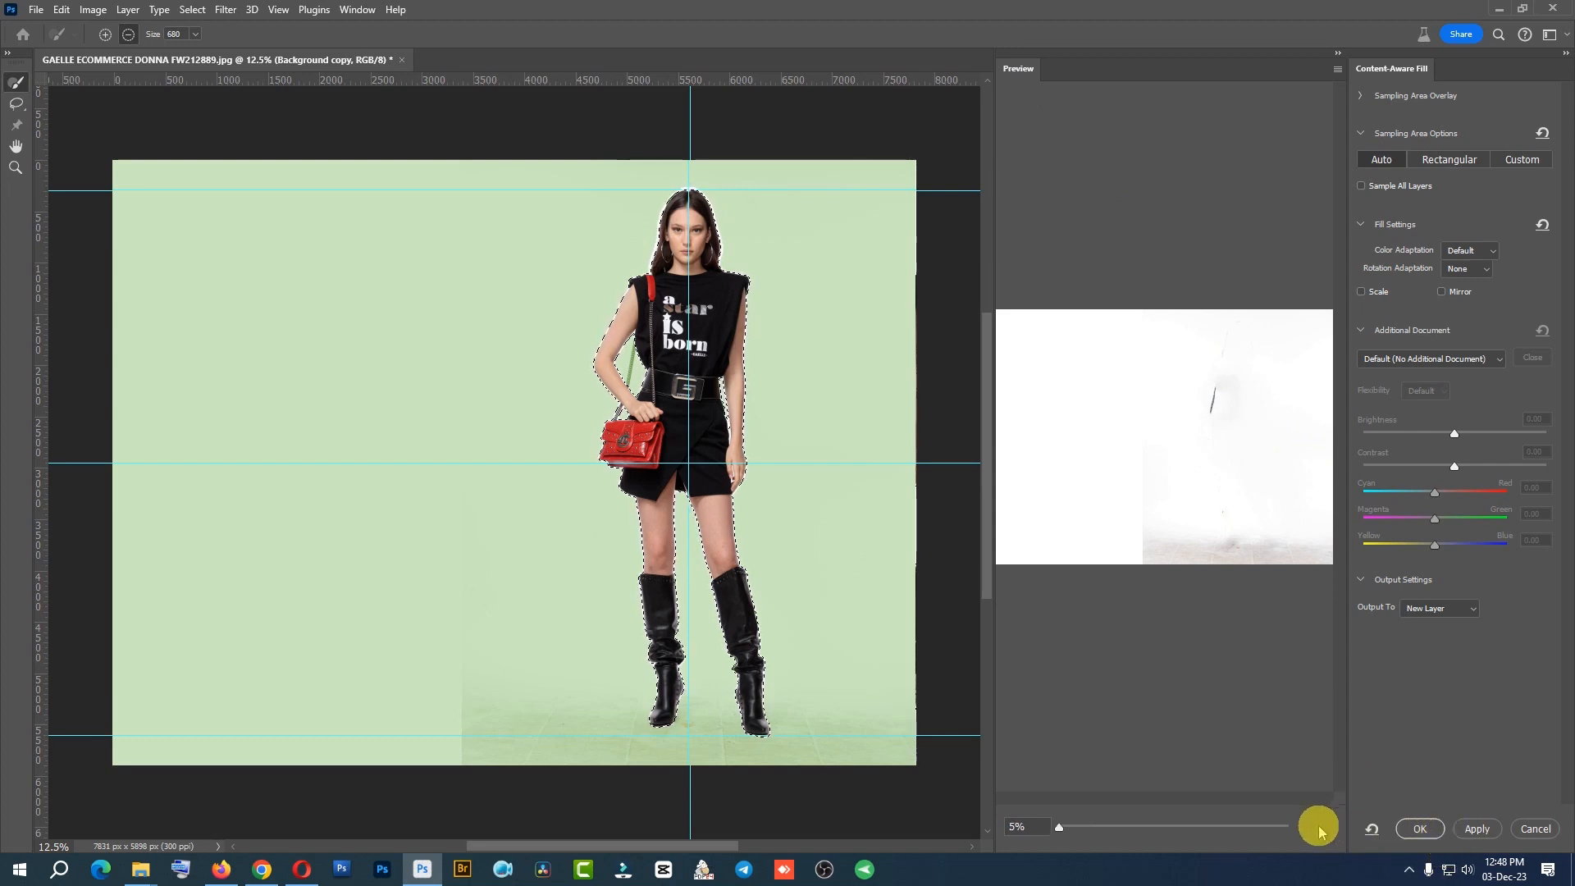
click(1419, 828)
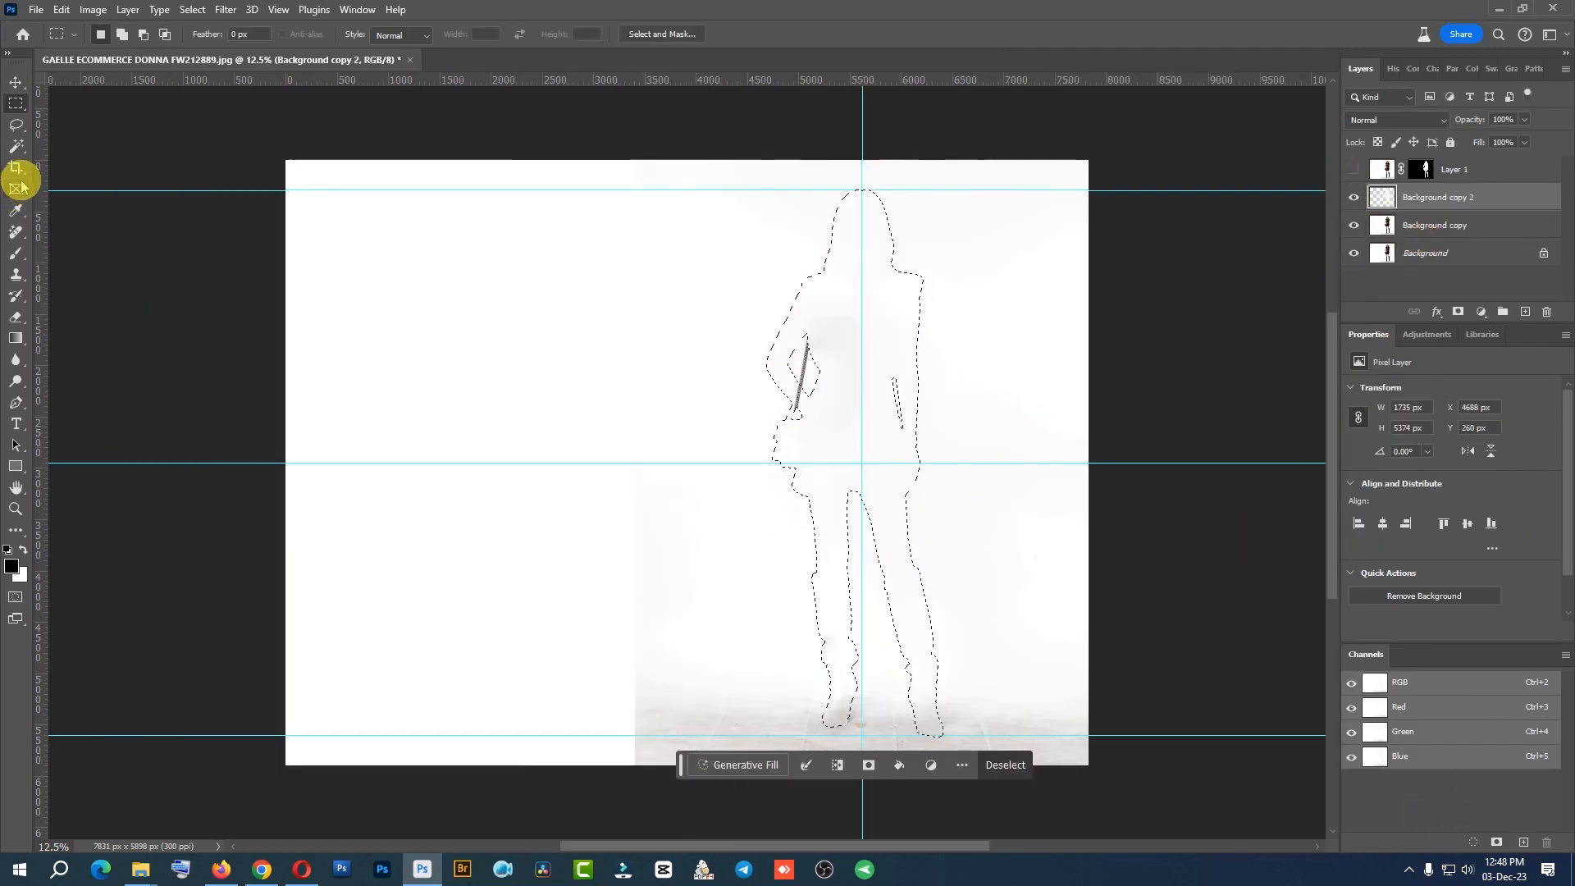
Deselect, heal the leftover strap marks with the Spot Healing Brush sampling all layers, and merge the fill layer into Background copy.
click(14, 125)
click(722, 387)
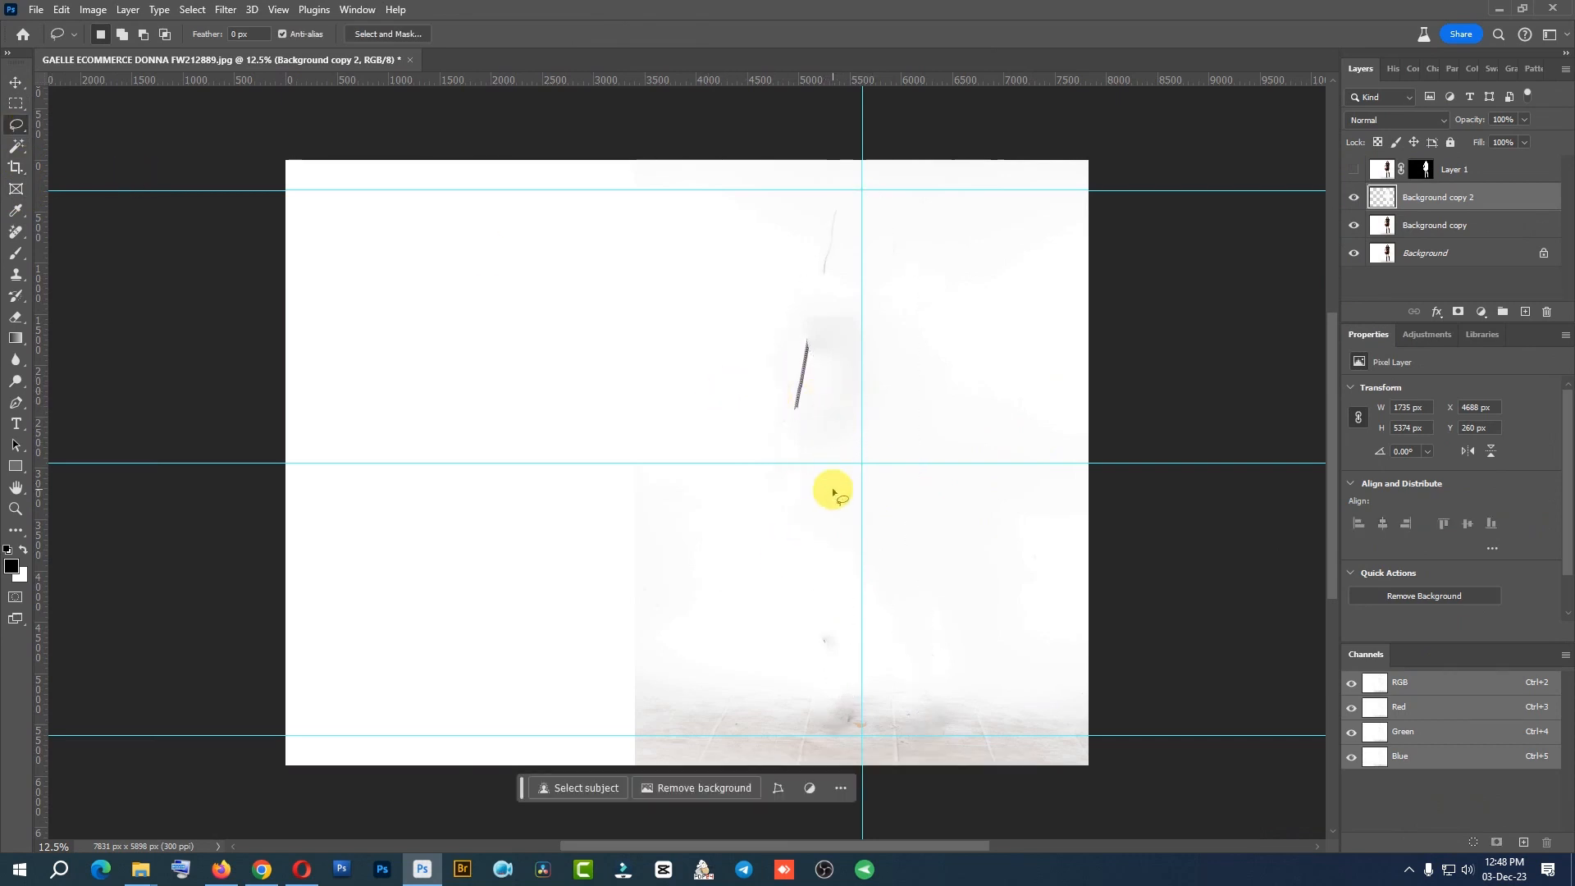
click(15, 233)
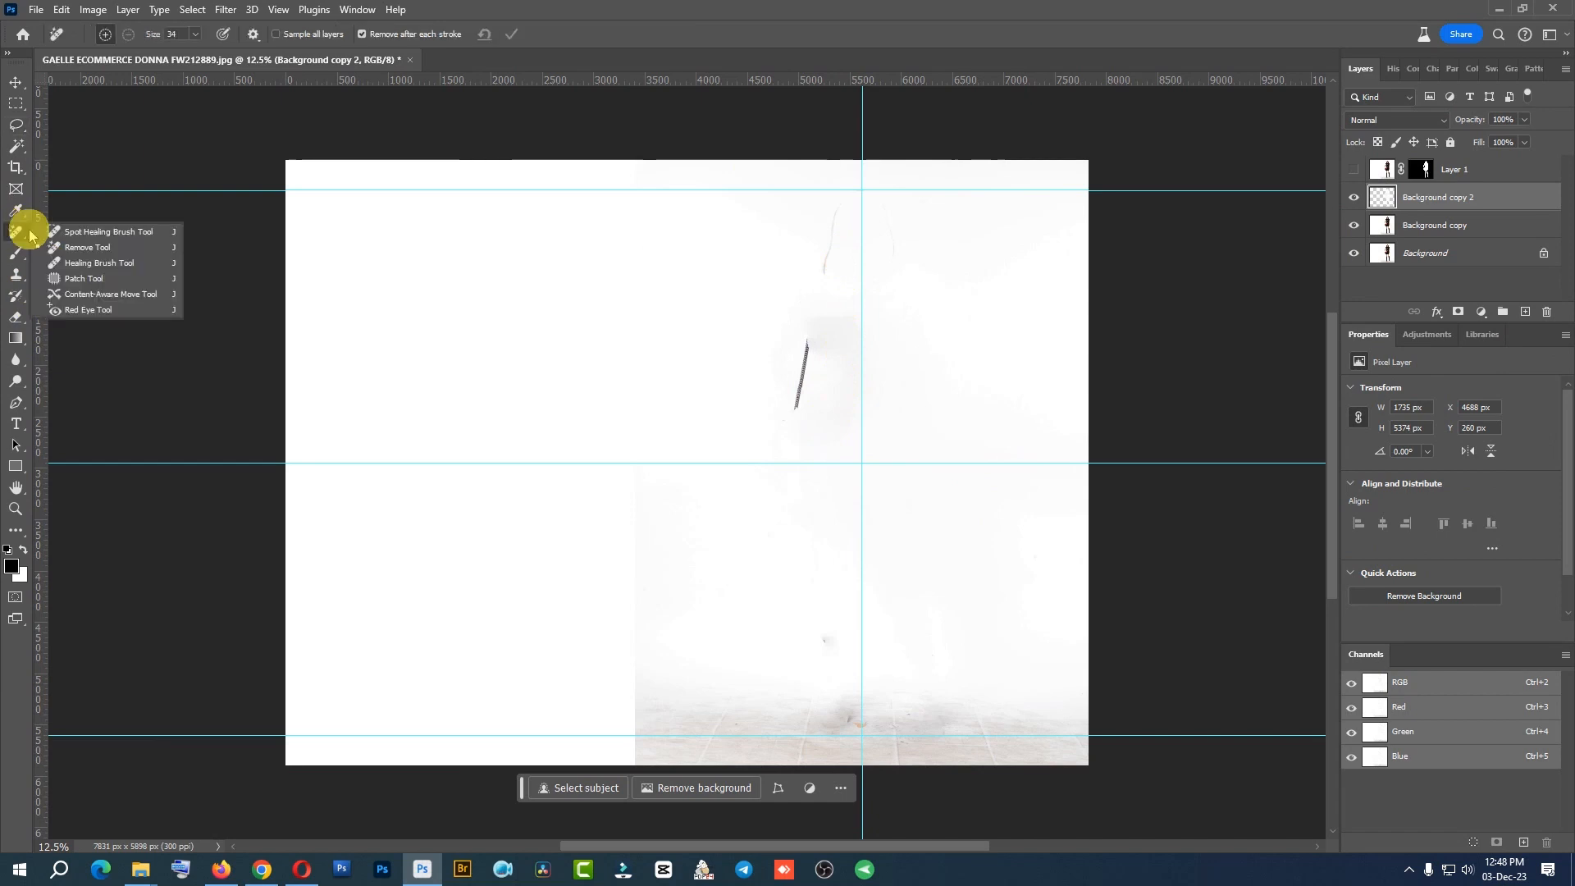
click(96, 231)
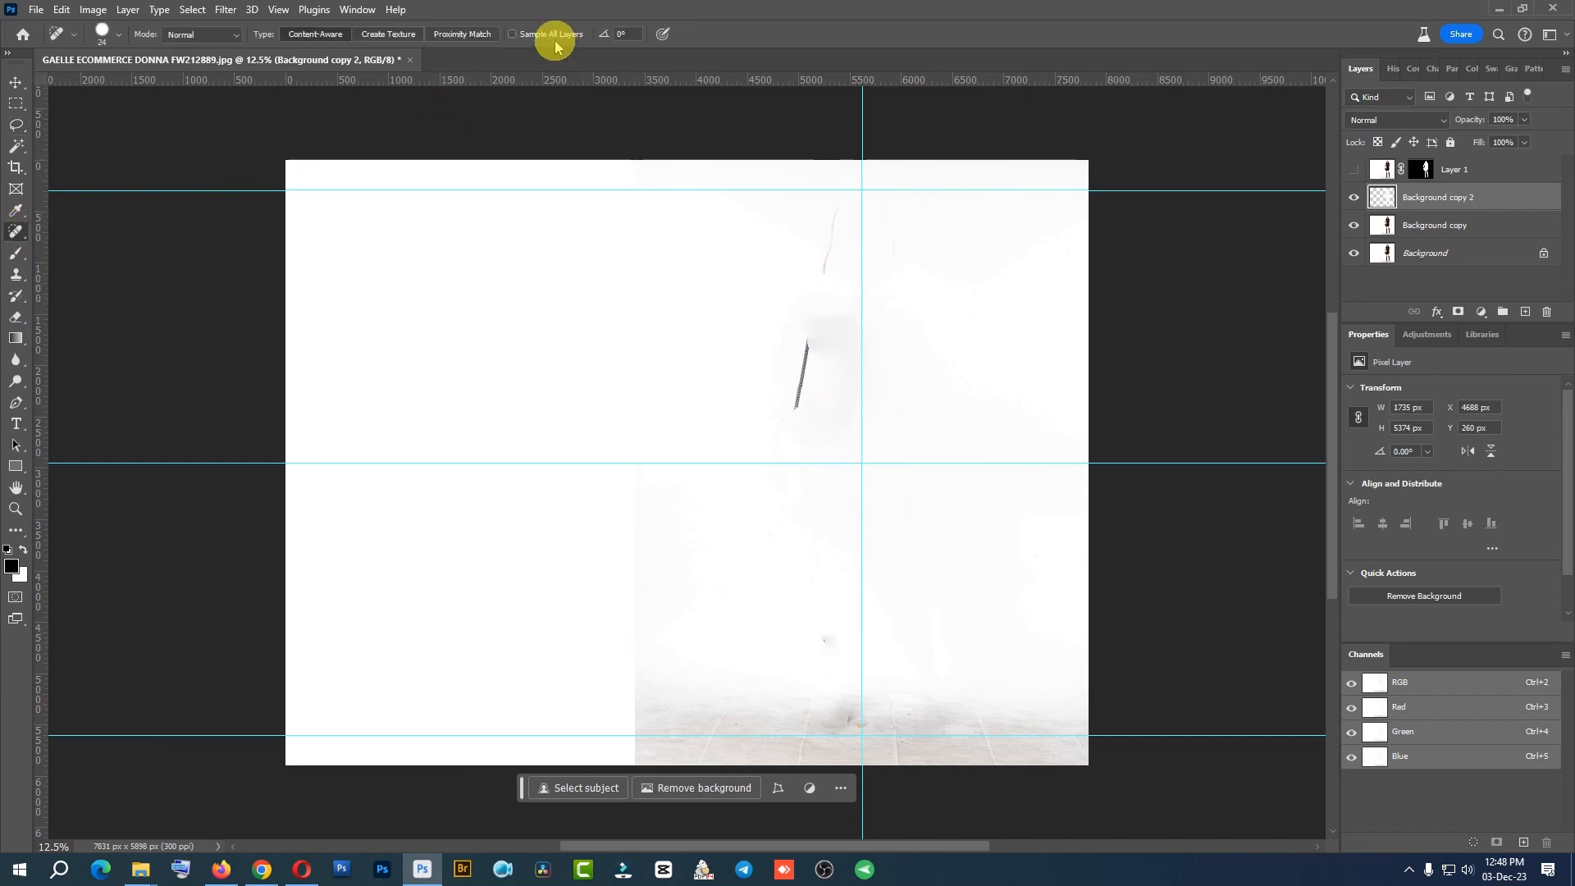
click(551, 37)
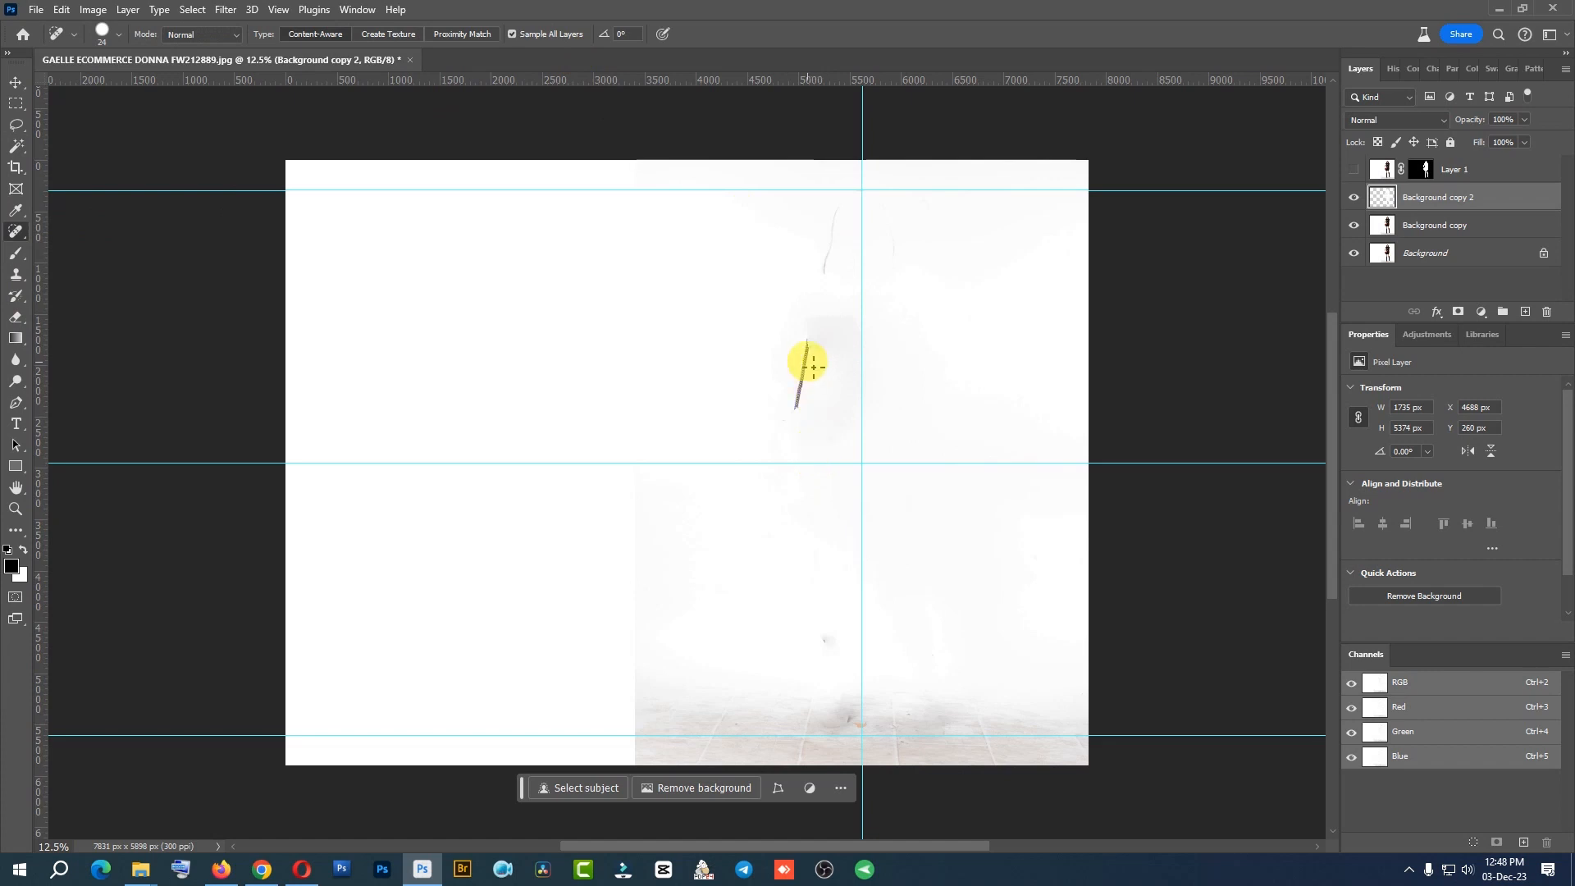
mouse_move(821, 252)
mouse_down()
mouse_move(773, 454)
mouse_move(832, 328)
mouse_up()
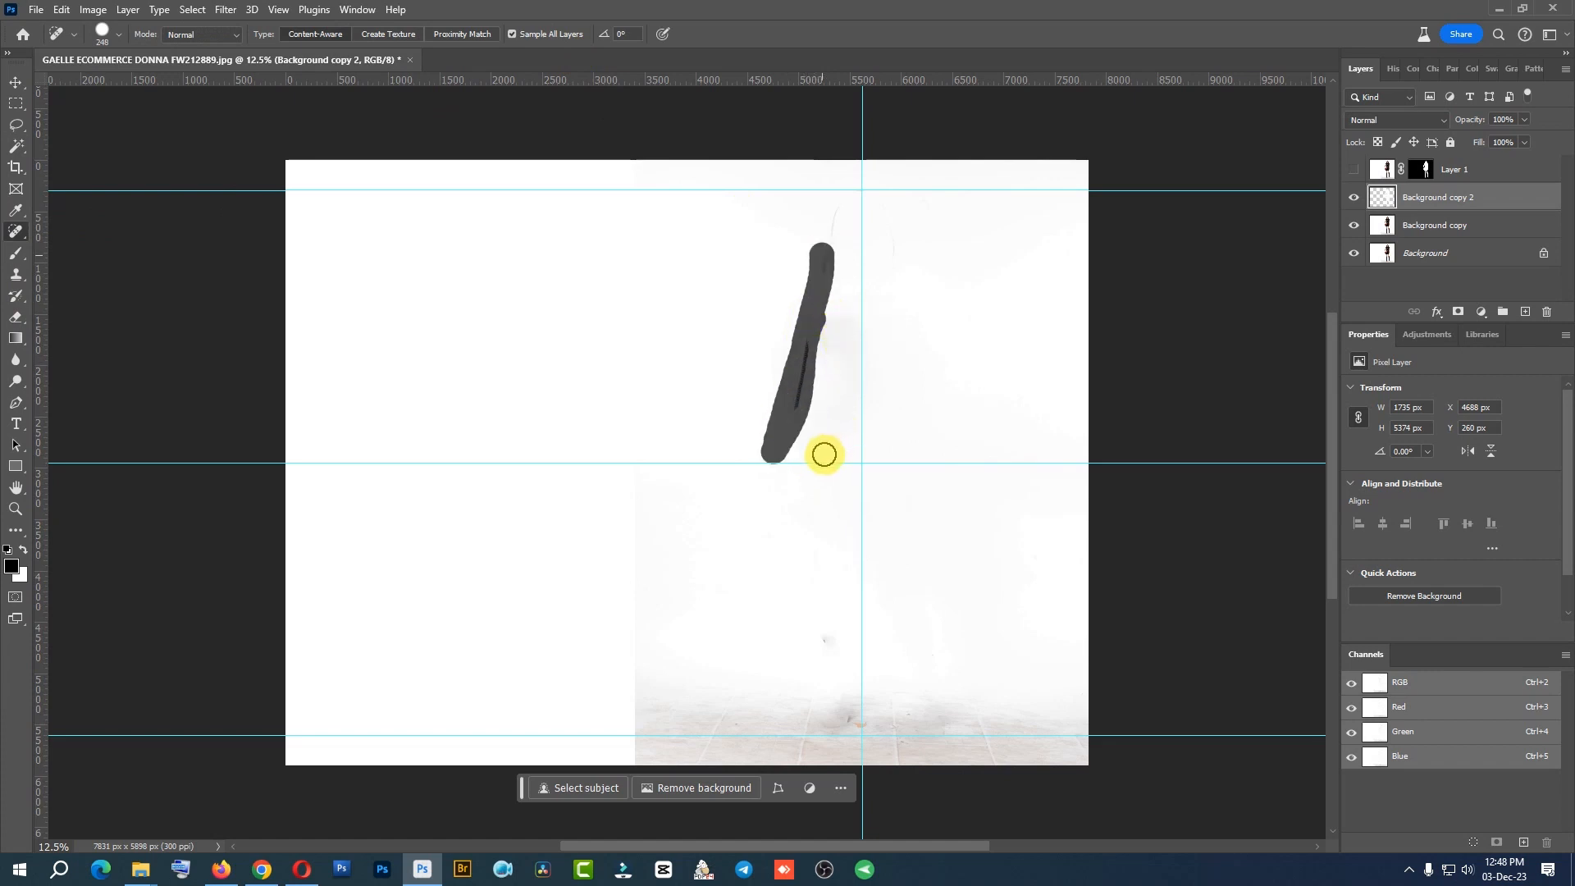
scroll(717, 471, down, 1)
drag(717, 471, 716, 393)
scroll(781, 337, up, 1)
mouse_move(738, 534)
mouse_down()
mouse_move(728, 398)
mouse_move(722, 411)
mouse_up()
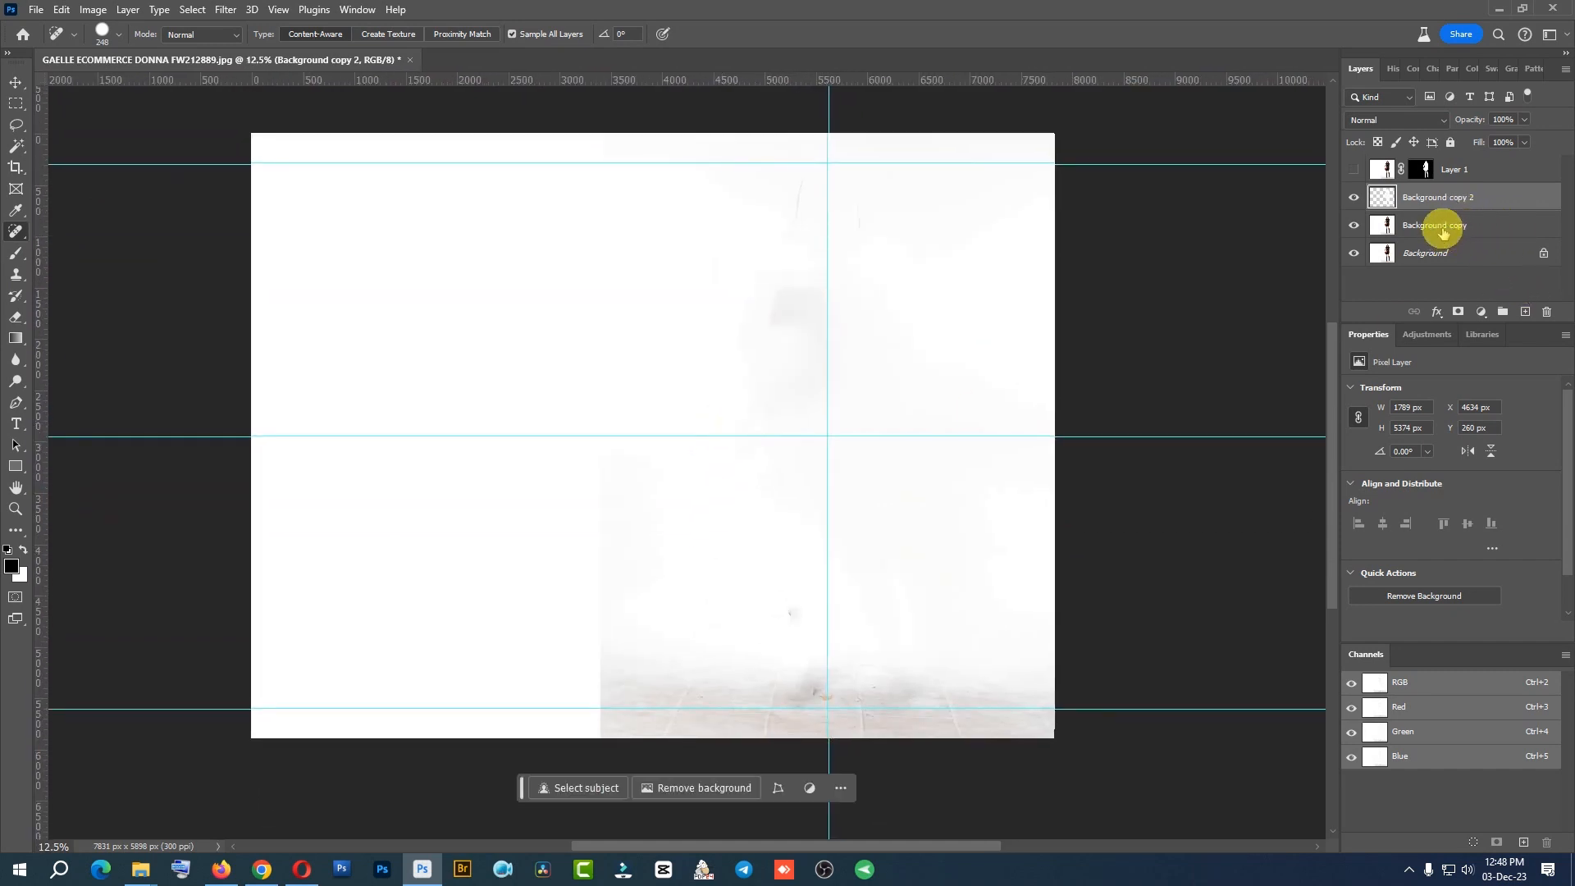
key(Delete)
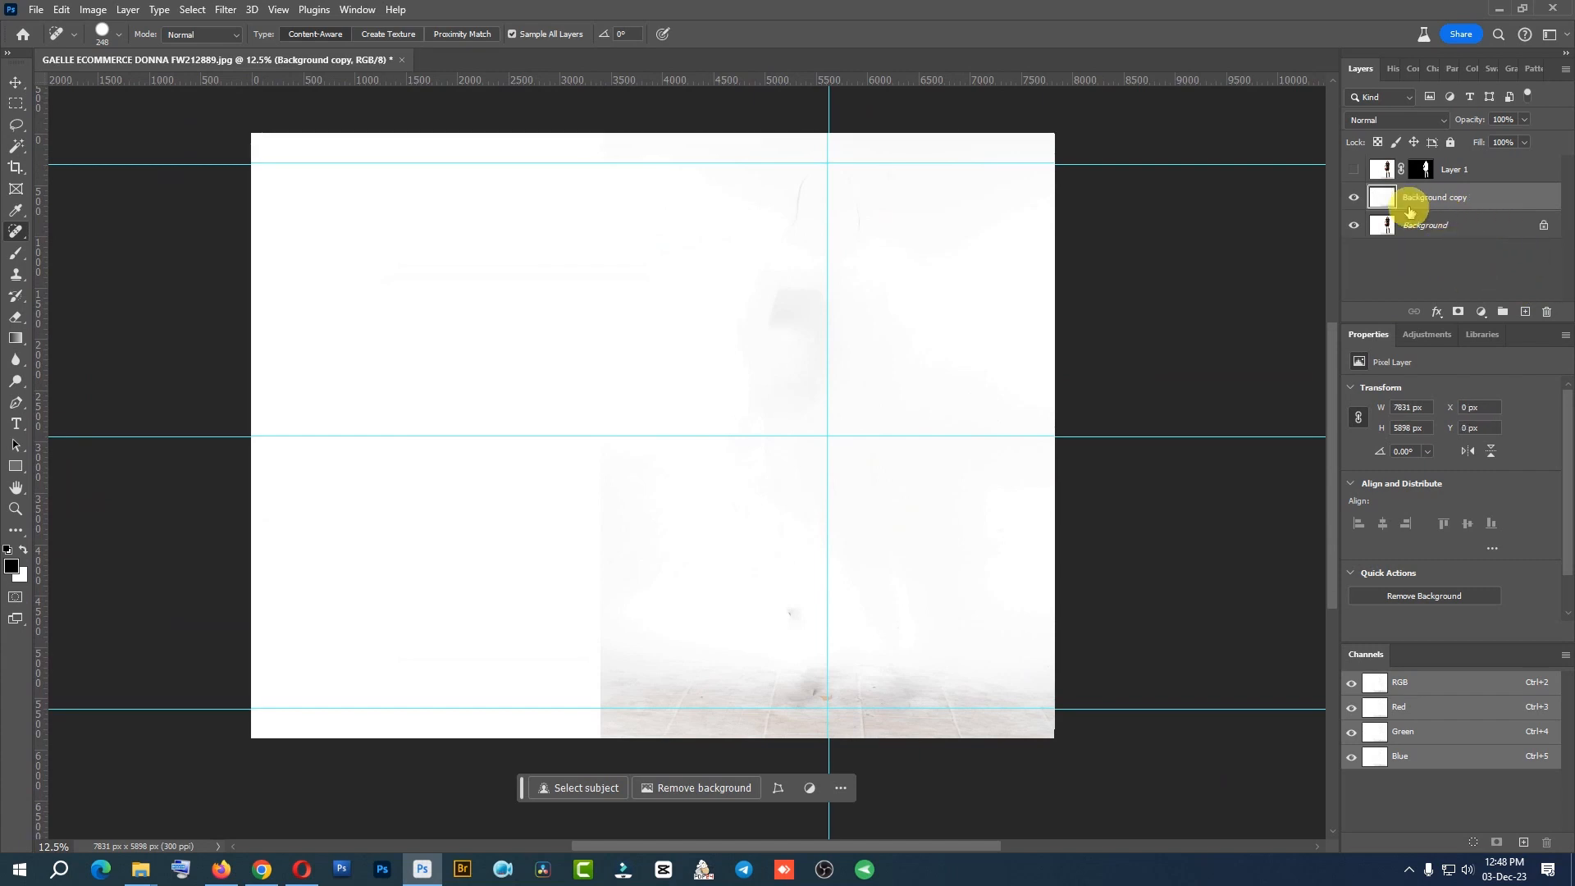
Show the masked model on Layer 1 and load the Background copy layer's full area as a selection.
click(1352, 170)
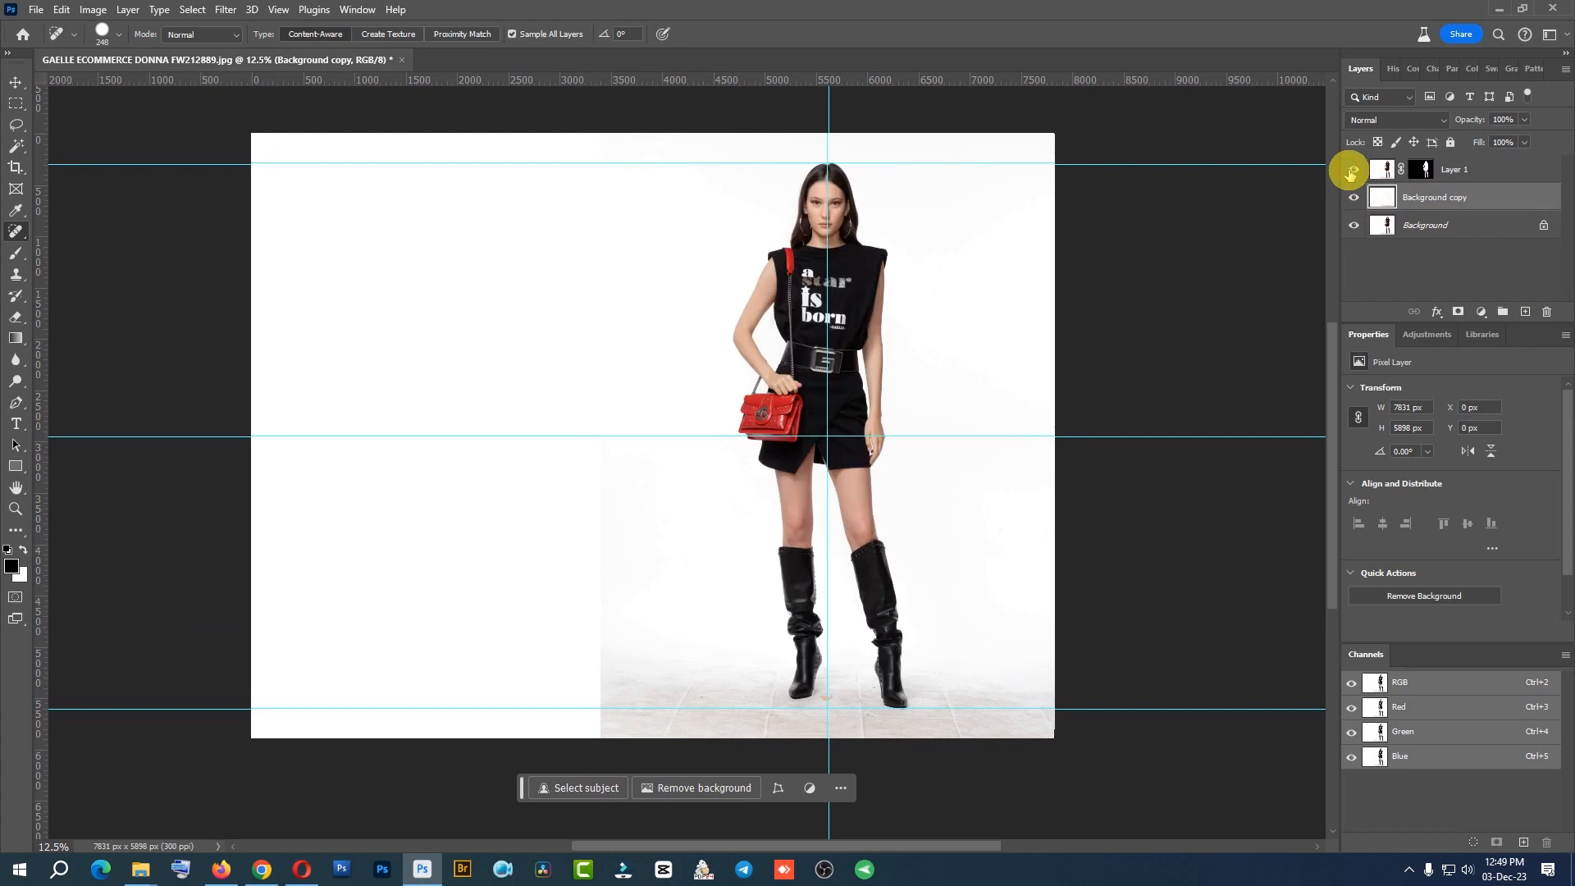
ctrl+click(1382, 201)
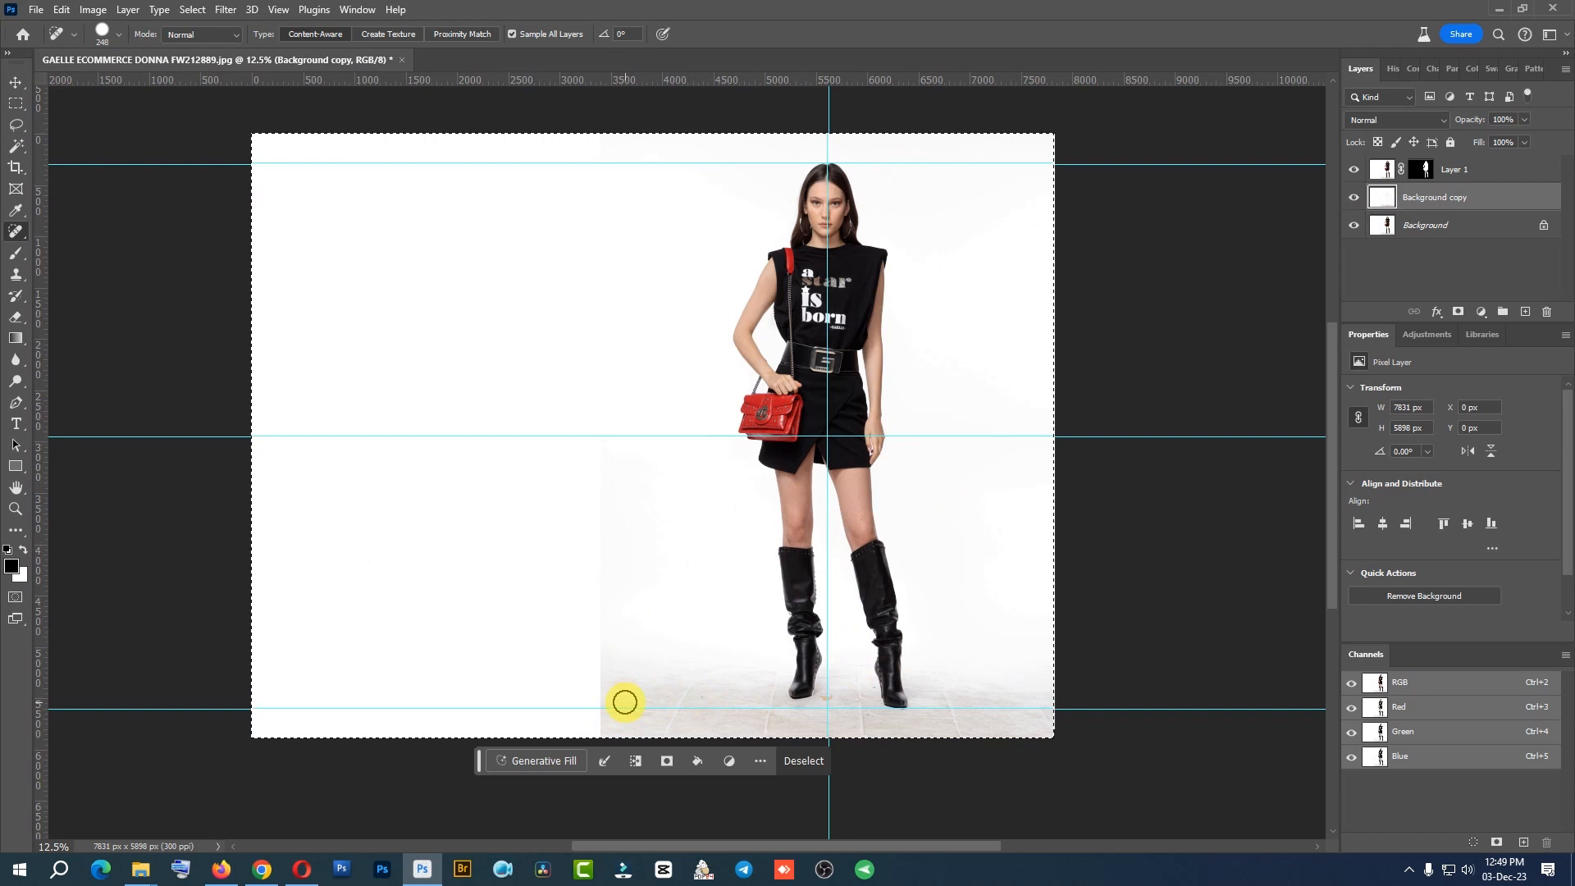
Fill the selected background using Generative Fill with the prompt "lack river and sky", and apply the third variation after viewing the second.
click(543, 760)
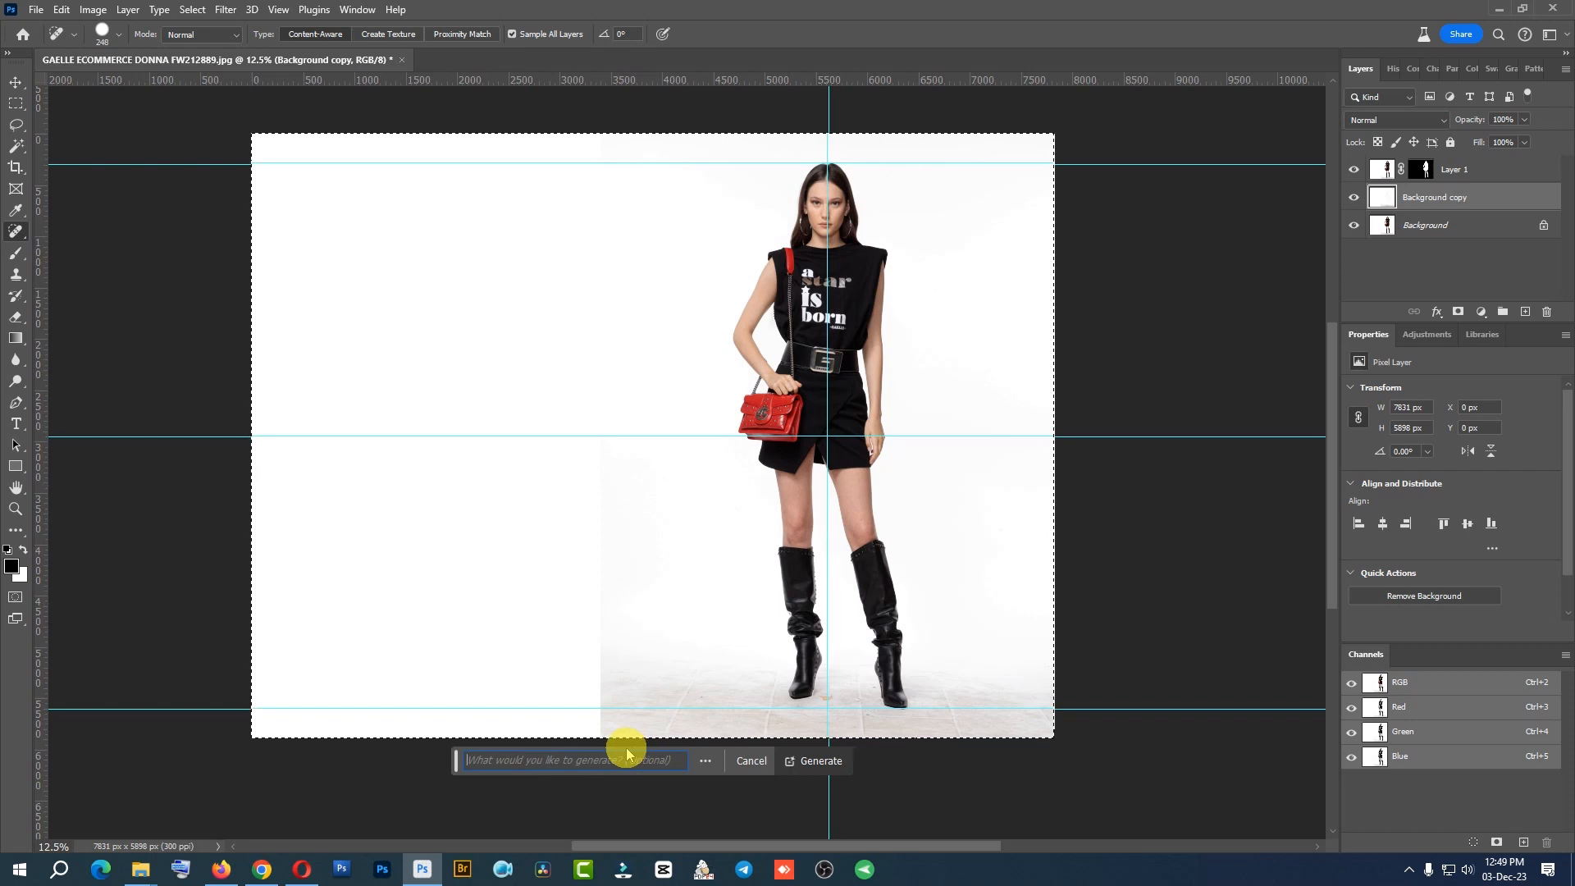
text(lack and s)
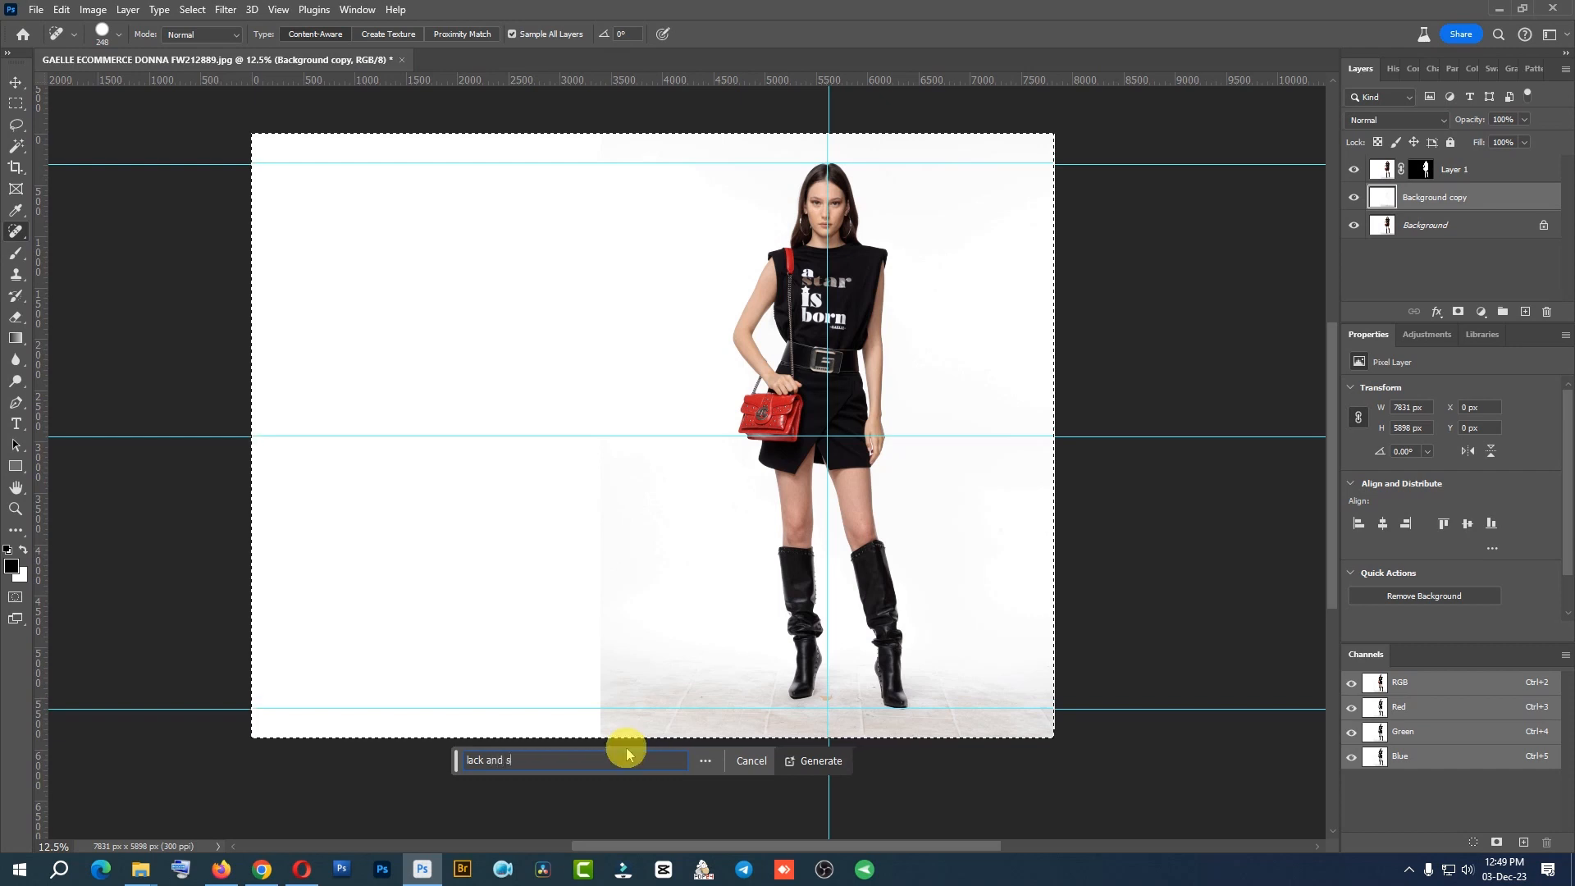
text(ky)
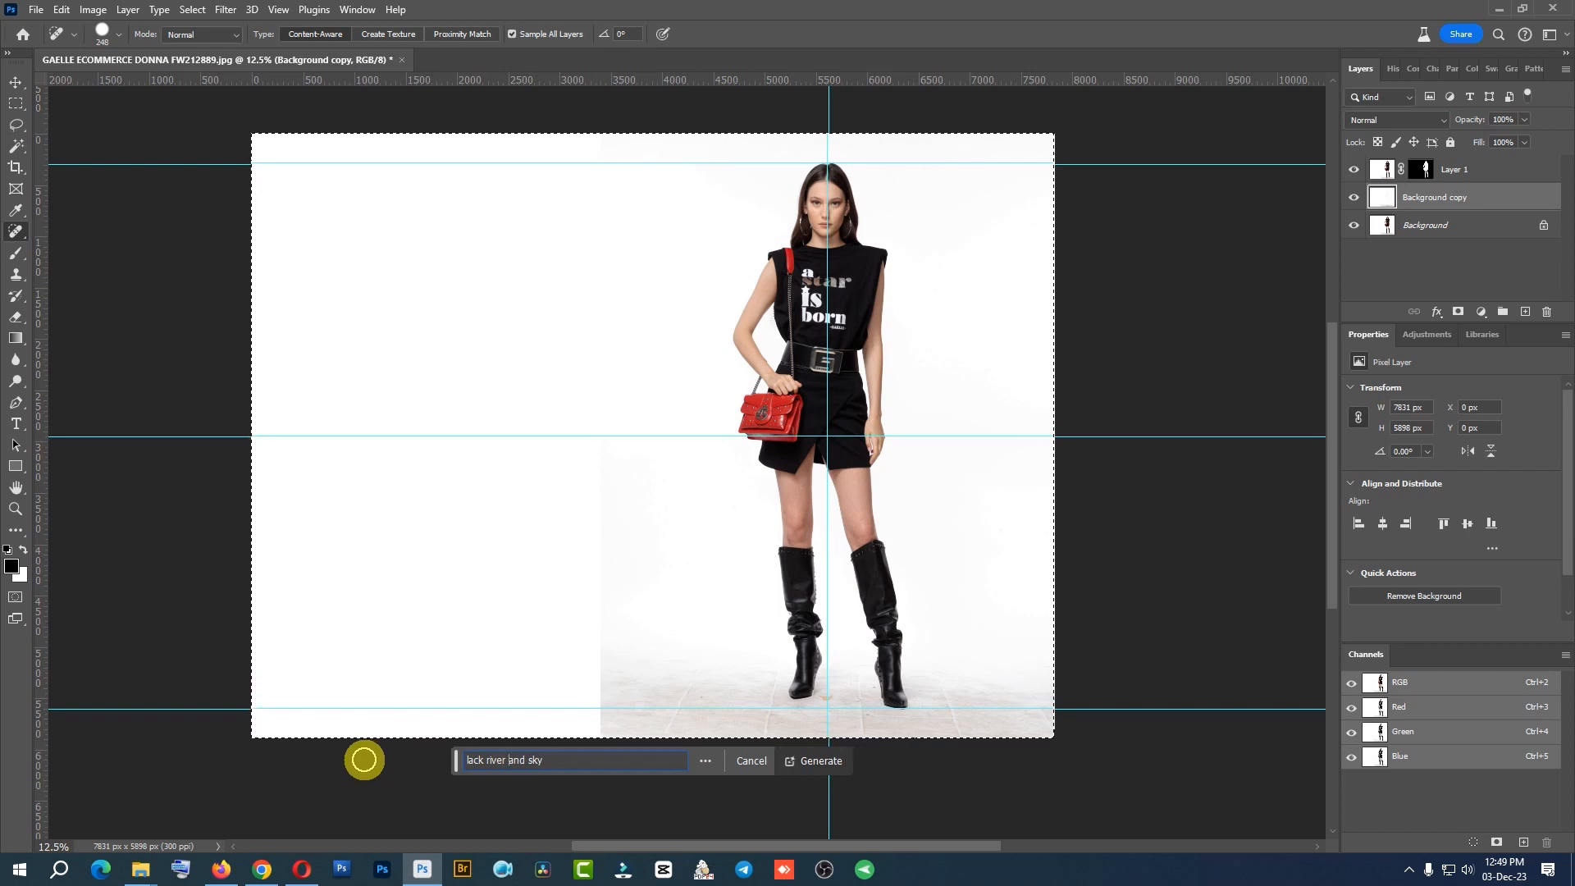
click(822, 761)
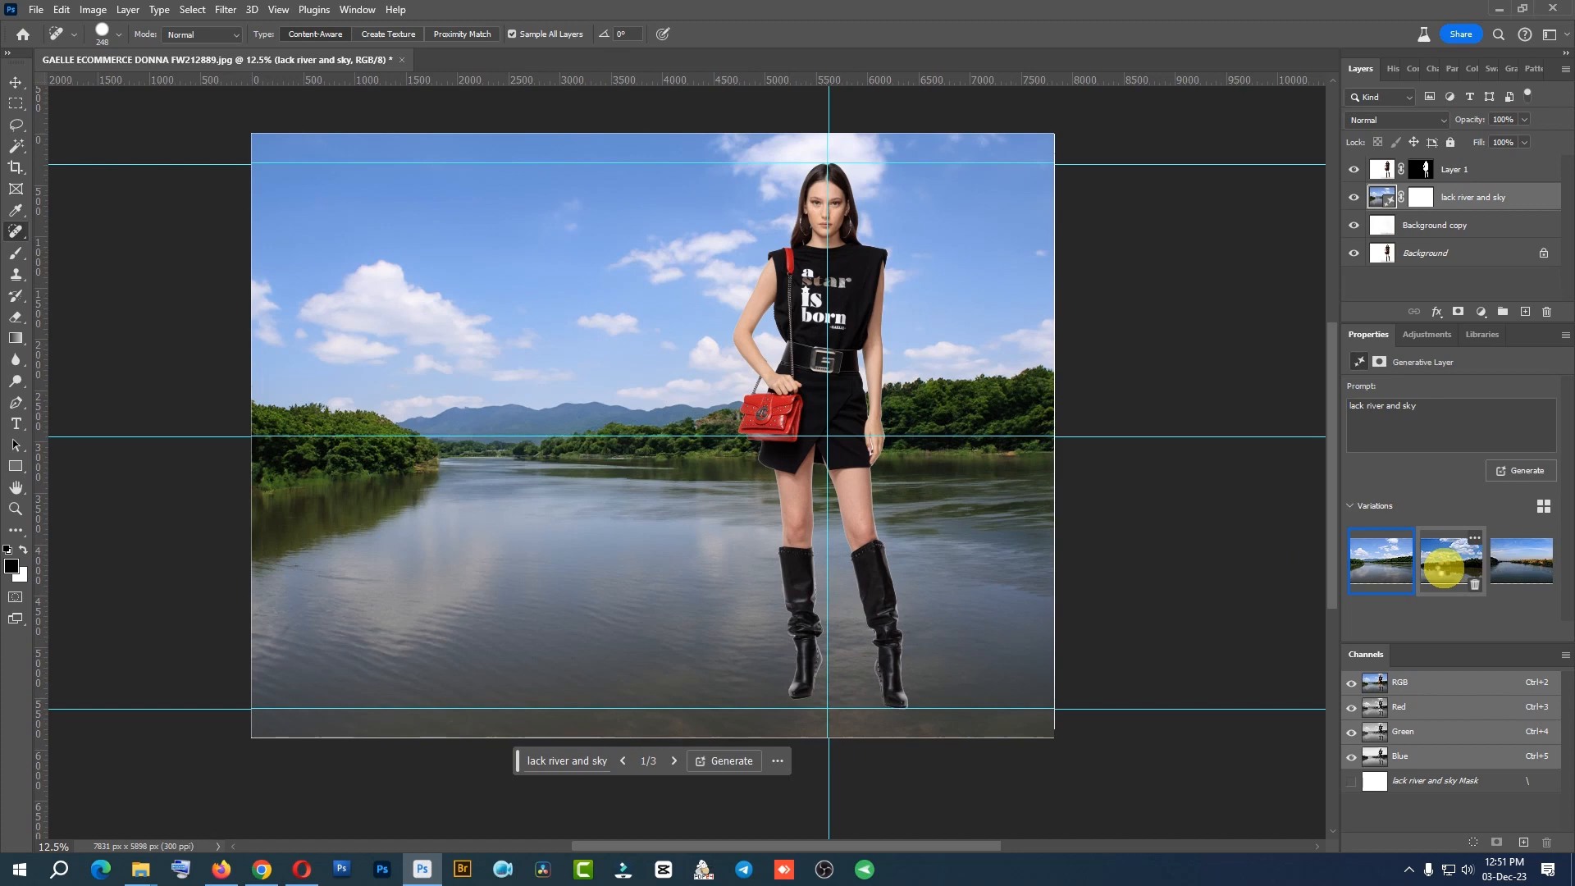
click(1444, 570)
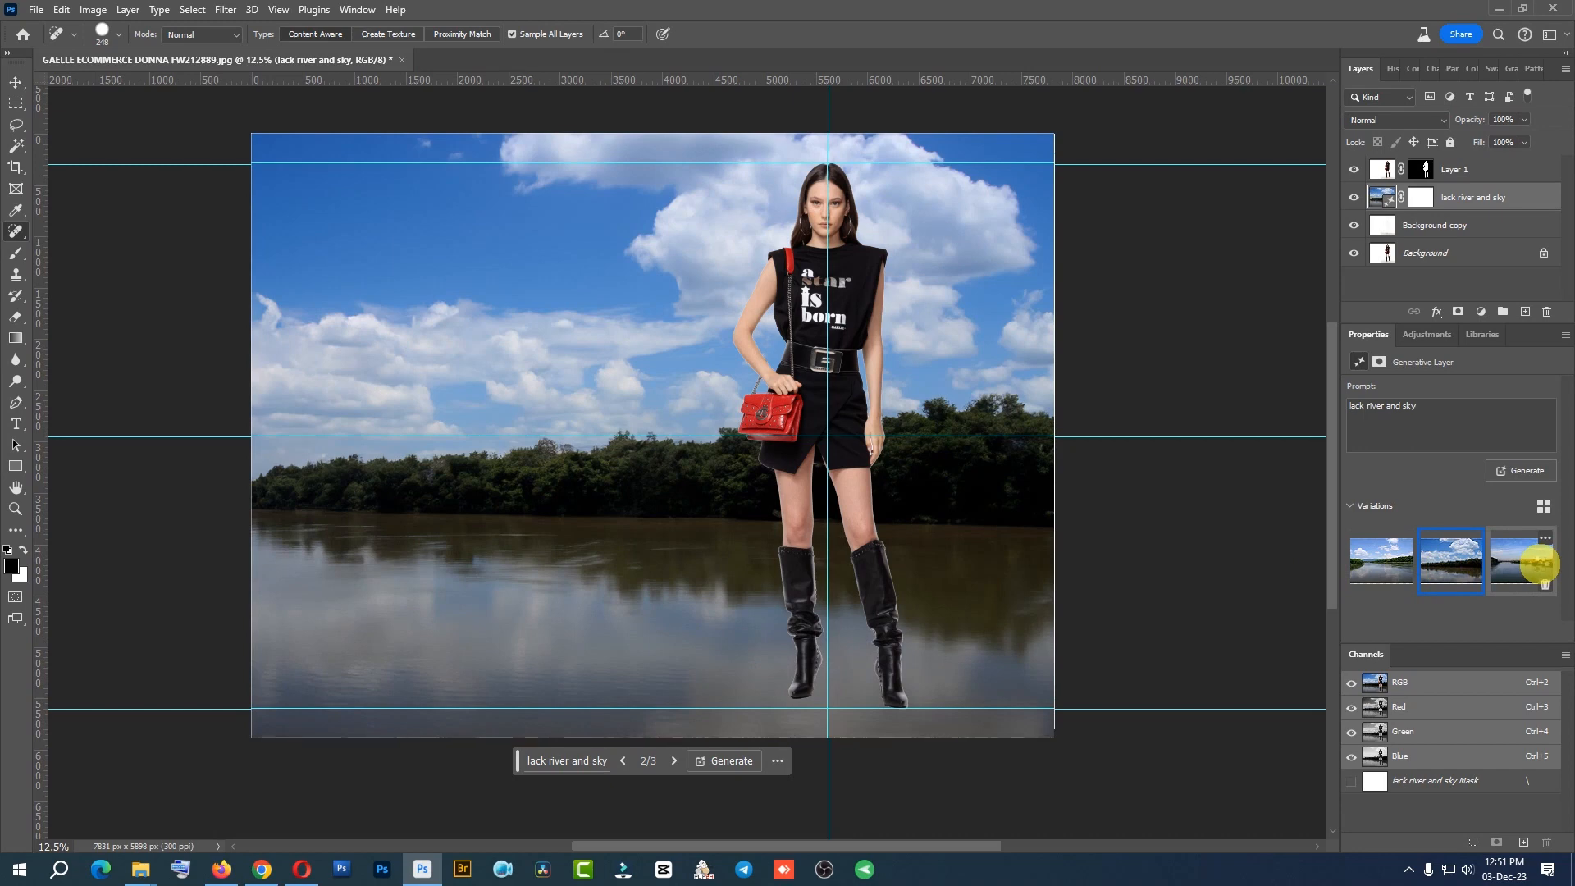
click(1540, 565)
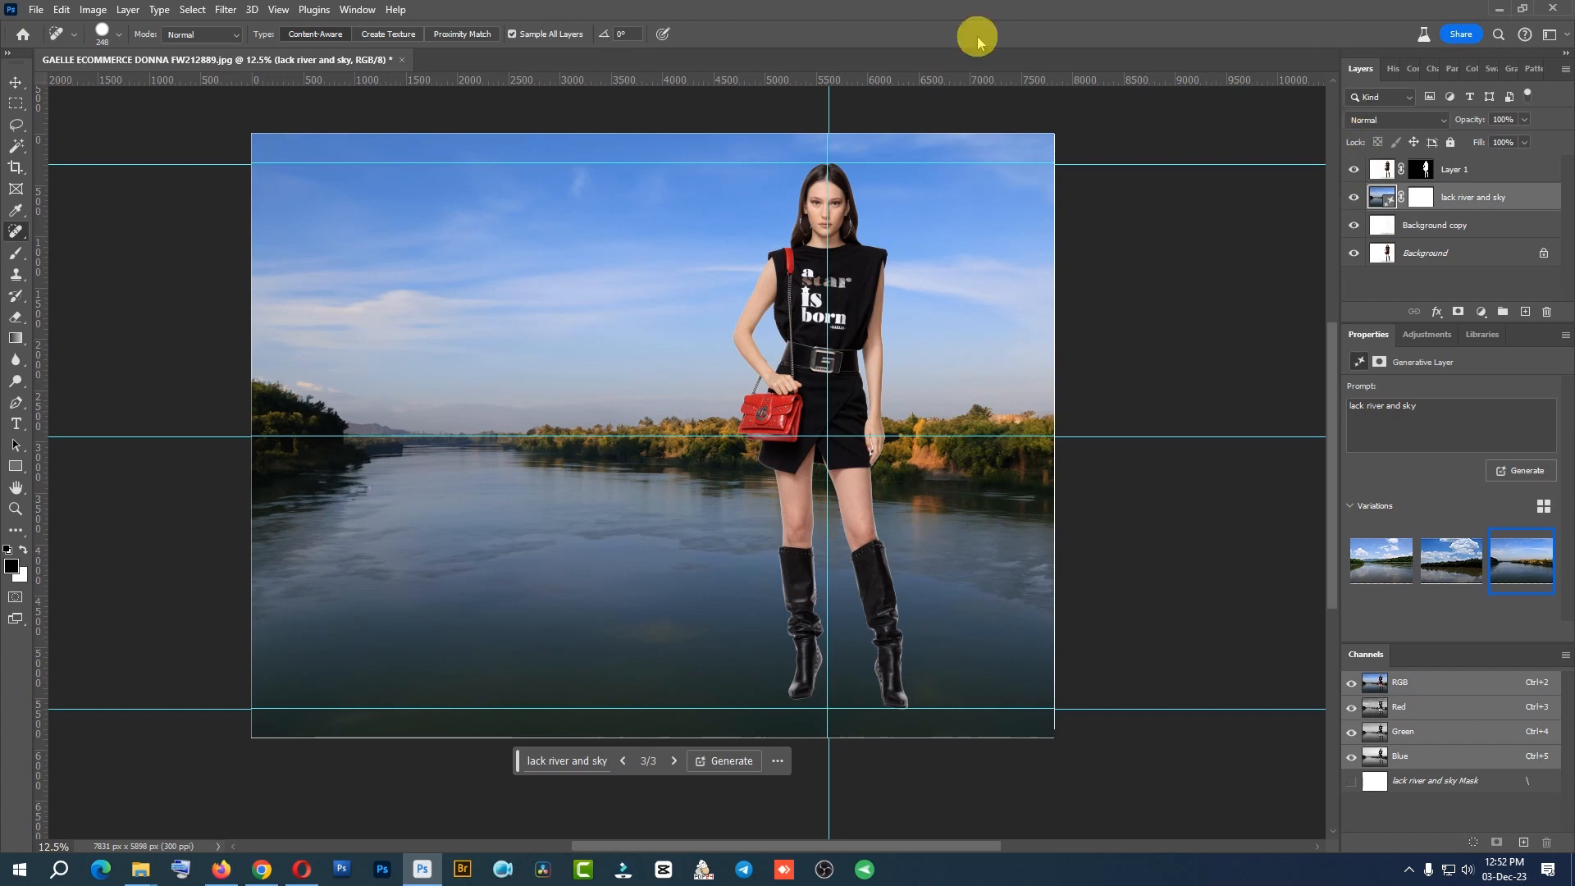
click(282, 10)
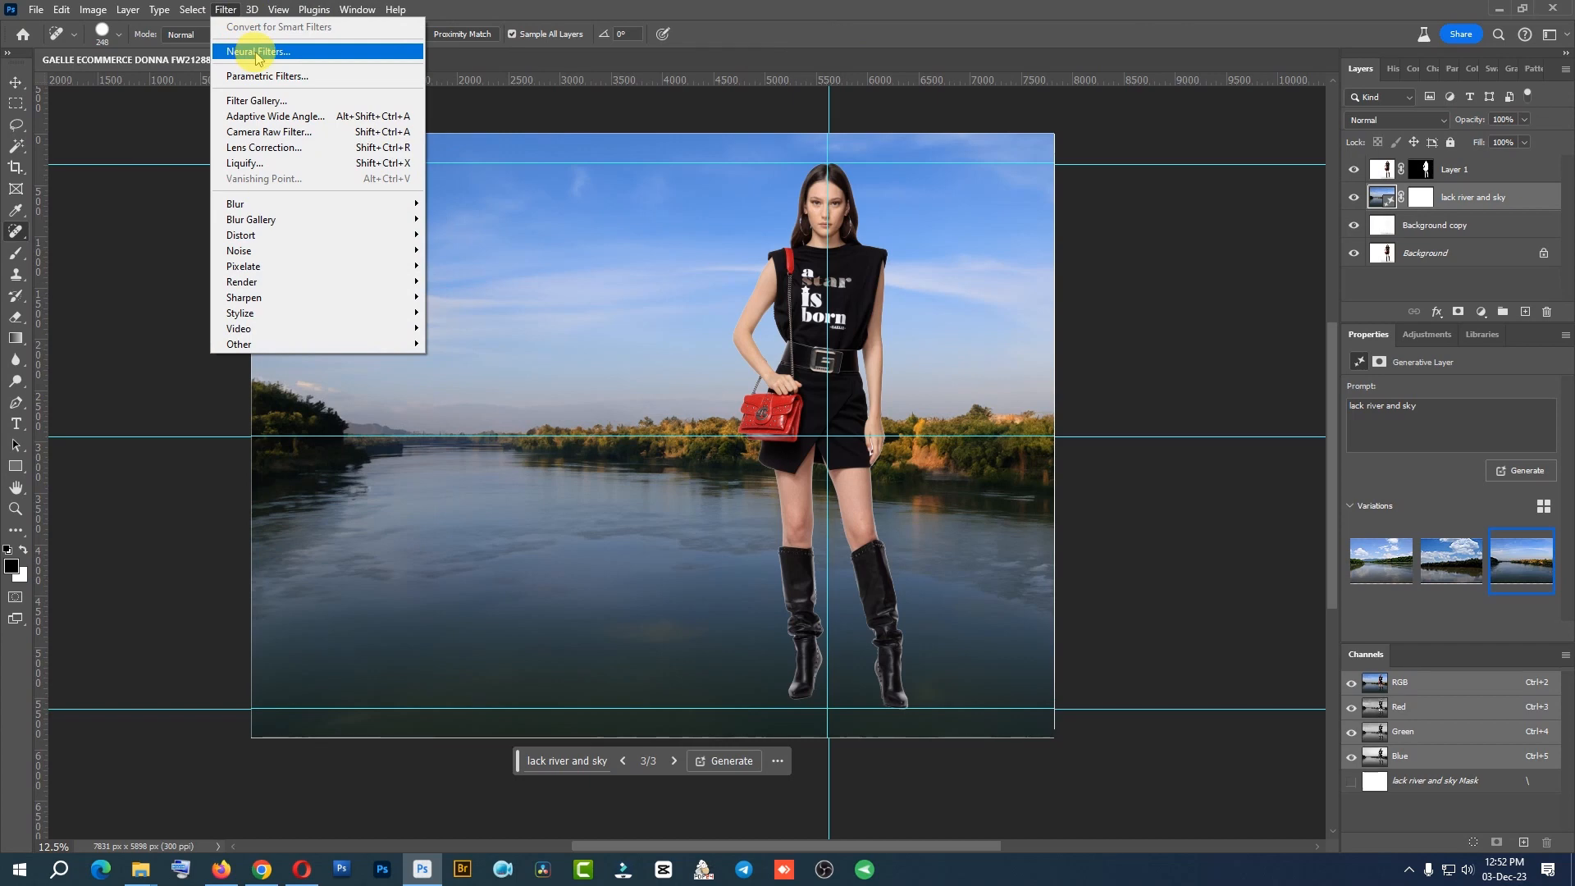
right_click(16, 231)
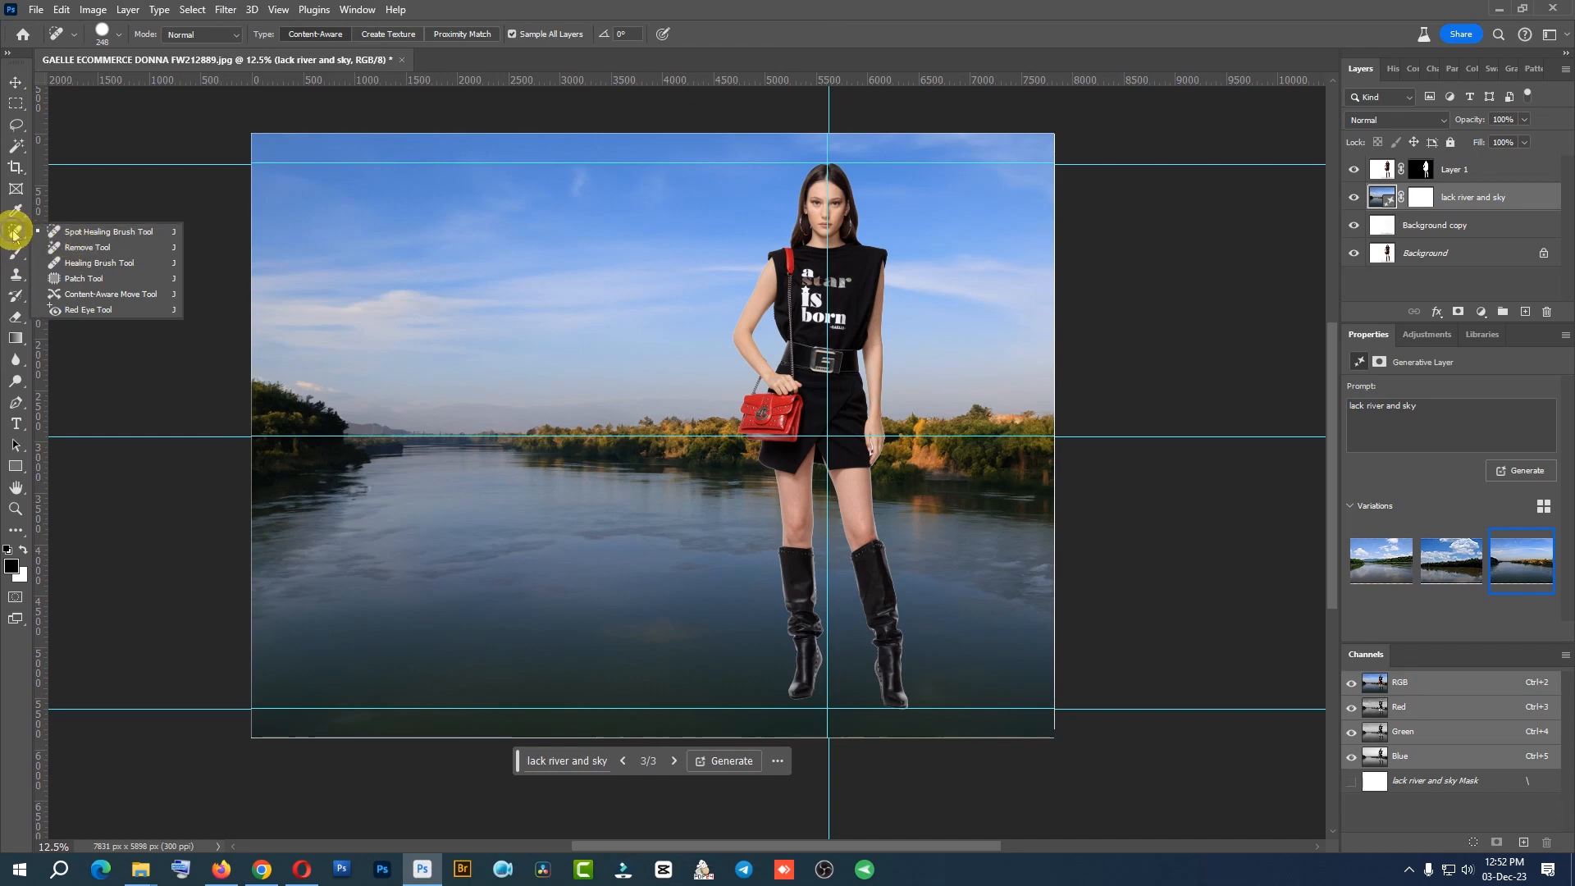
click(688, 4)
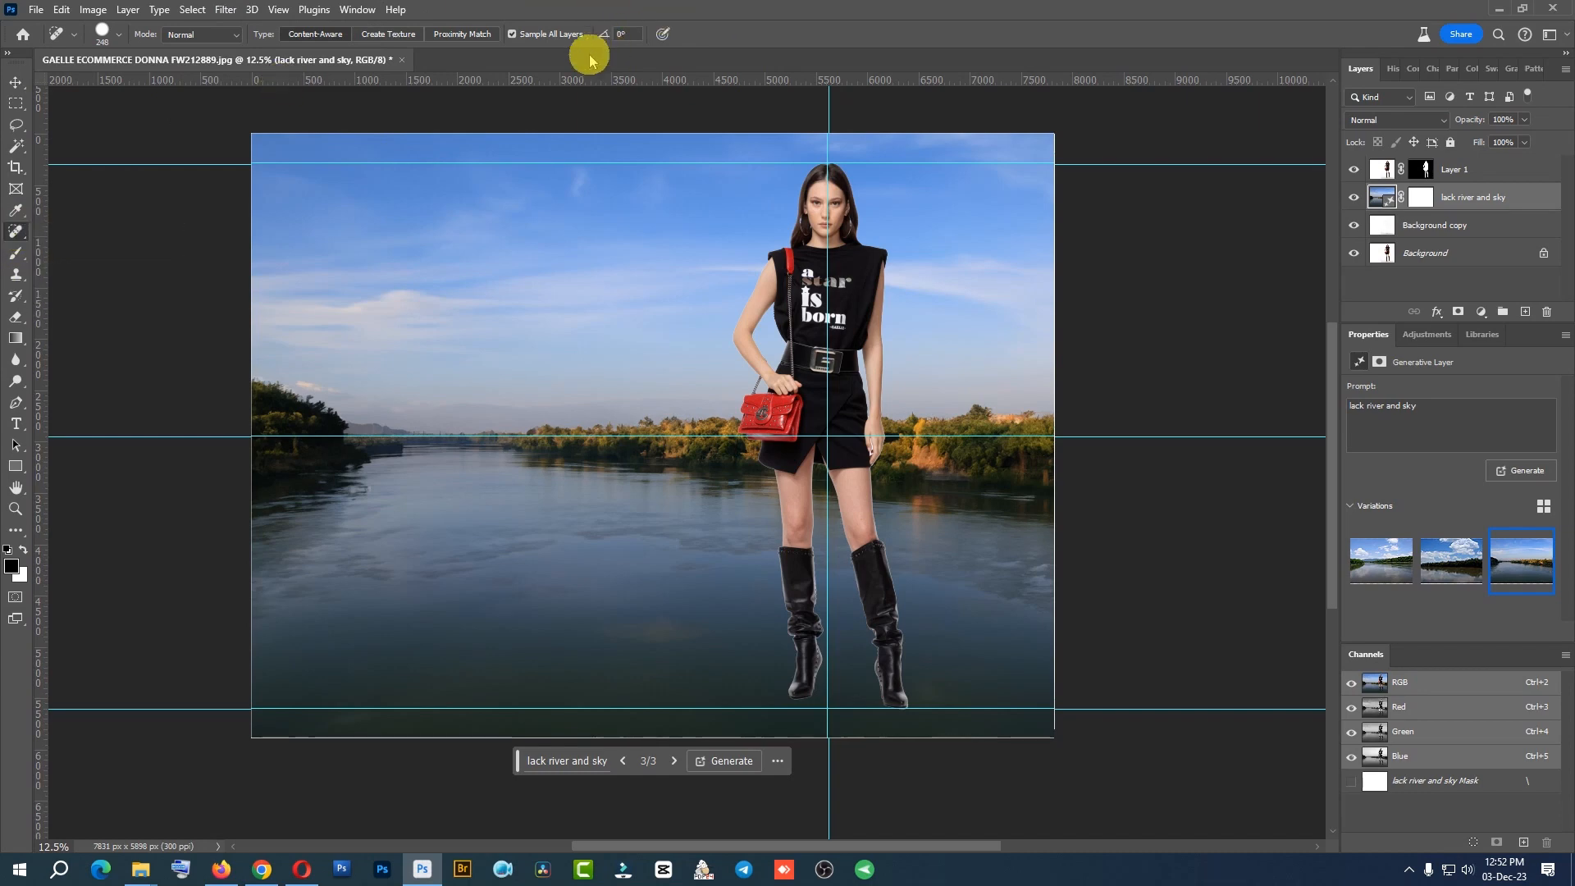